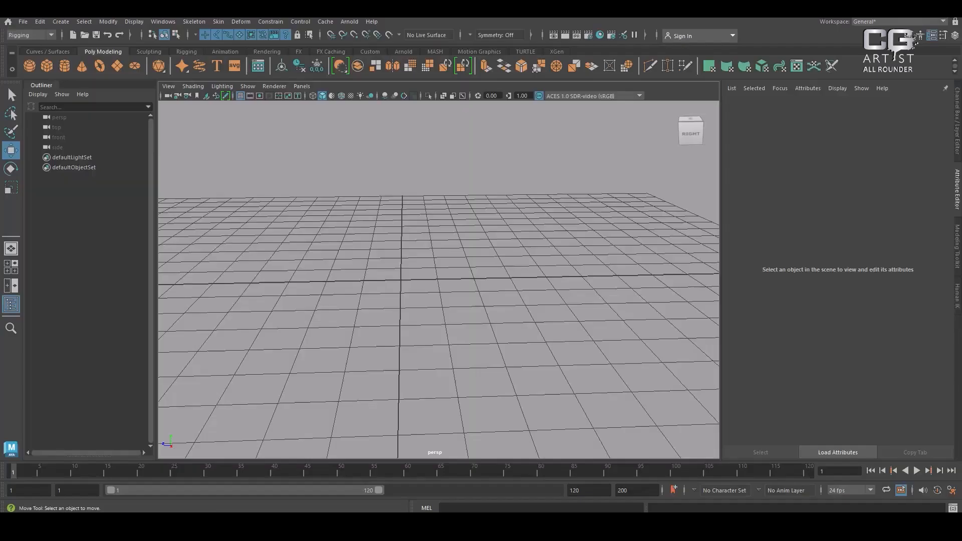
Create a NURBS square, a NURBS circle and a NURBS sphere at the origin
click(61, 49)
click(98, 50)
click(149, 50)
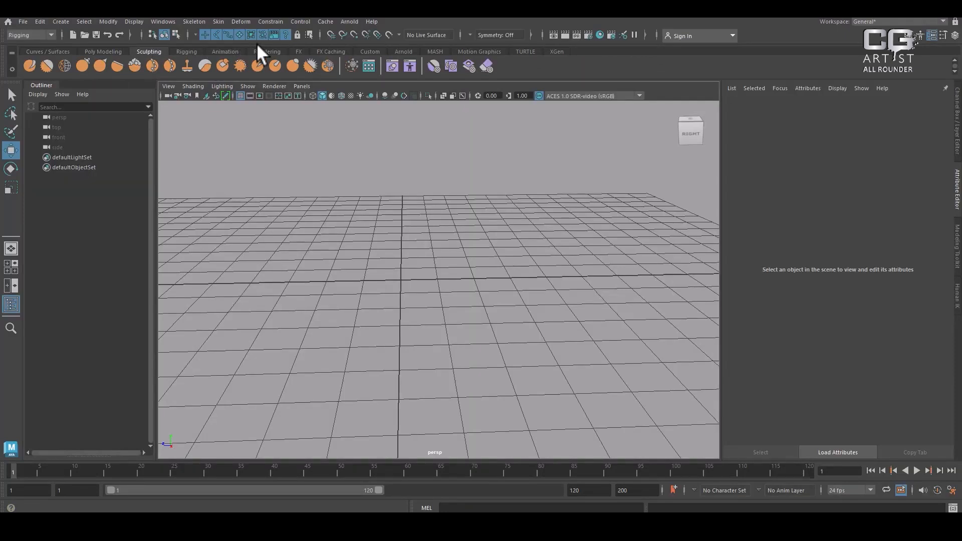
click(49, 51)
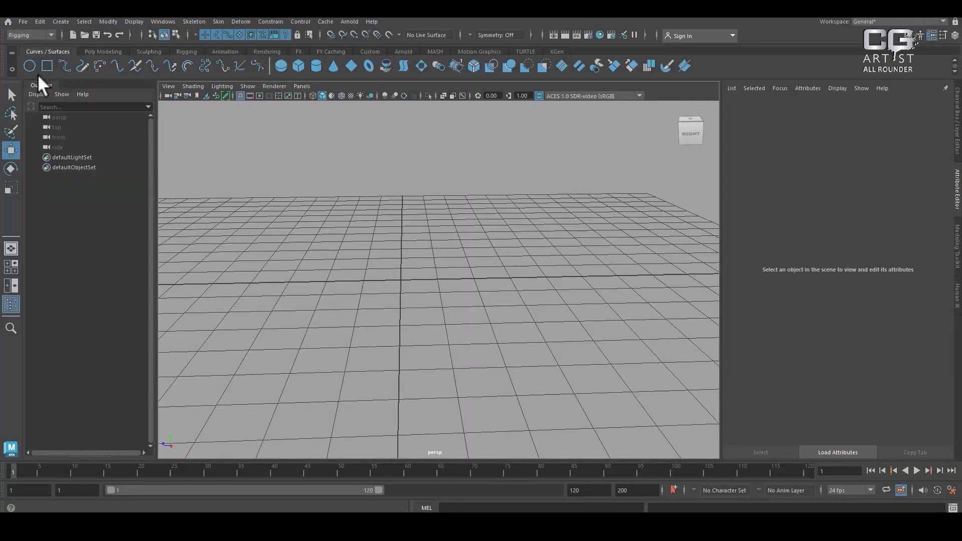
click(45, 66)
click(29, 65)
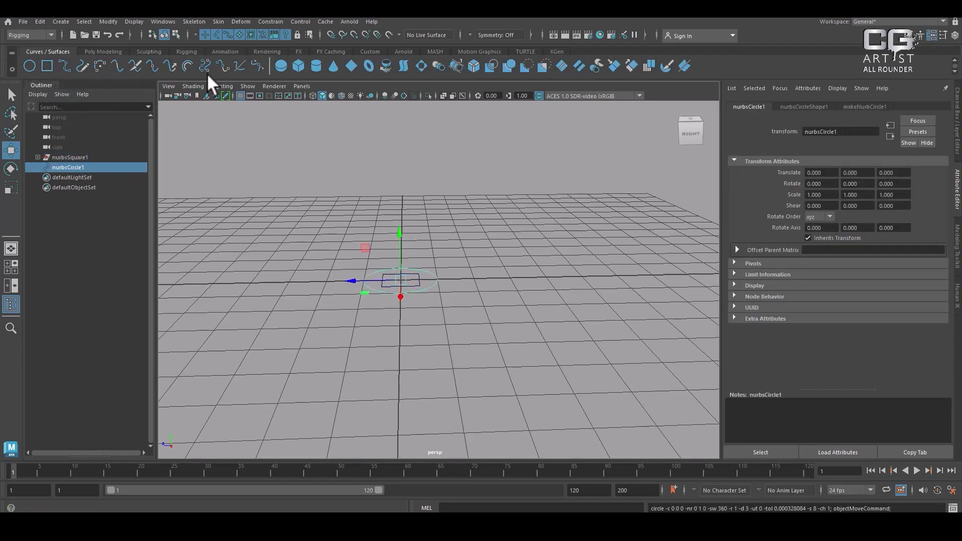
click(281, 65)
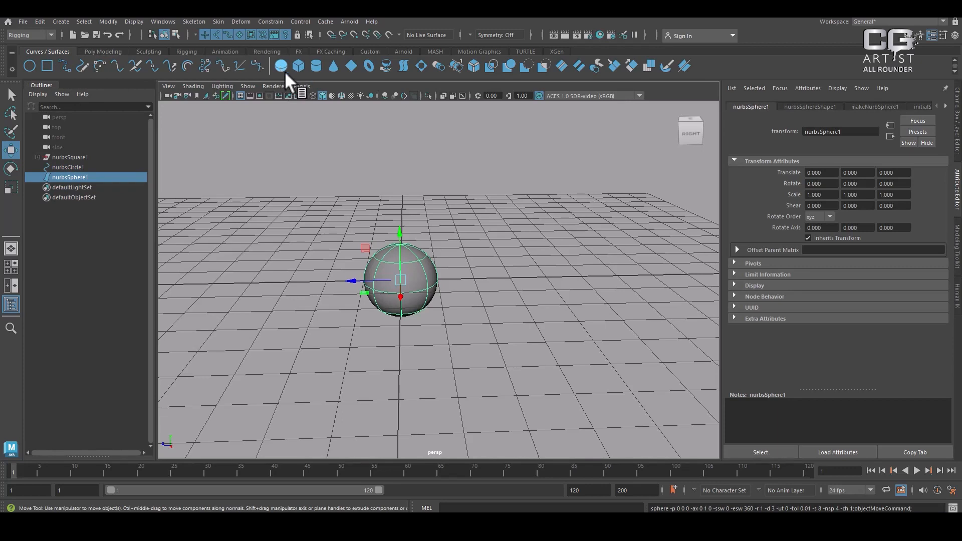
Draw a five-point S-shaped EP curve on the grid beside the sphere
click(64, 65)
click(576, 238)
click(513, 299)
click(674, 308)
click(608, 395)
click(498, 388)
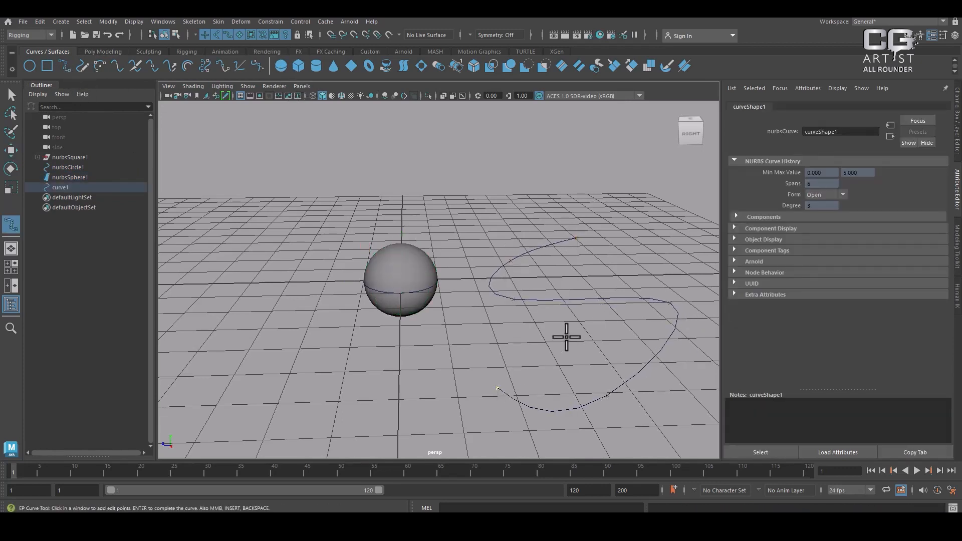
key(w)
Sketch a freehand S-shaped curve on the grid behind the sphere with the Pencil Curve tool
alt+drag(599, 296, 566, 299)
click(82, 66)
mouse_move(583, 156)
mouse_down()
mouse_move(485, 147)
mouse_move(526, 202)
mouse_move(305, 244)
mouse_up()
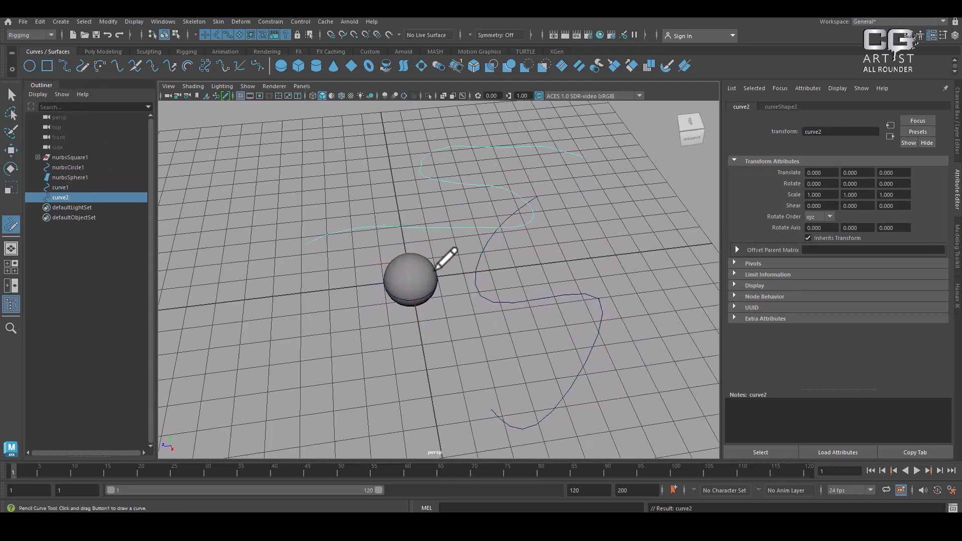
Draw two three-point circular arcs on the grid, one on each side of the sphere
click(100, 66)
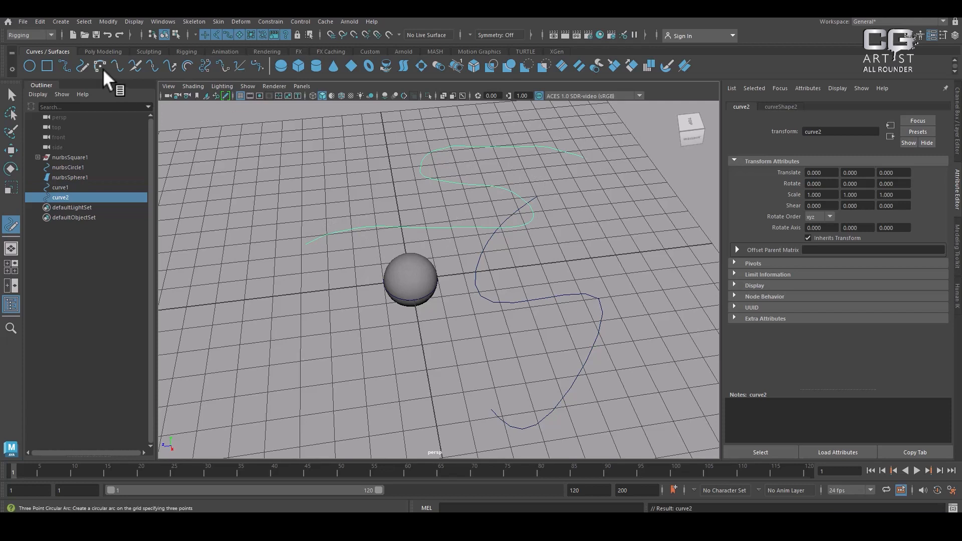
click(284, 237)
click(295, 330)
key(Return)
click(535, 321)
click(594, 230)
click(500, 171)
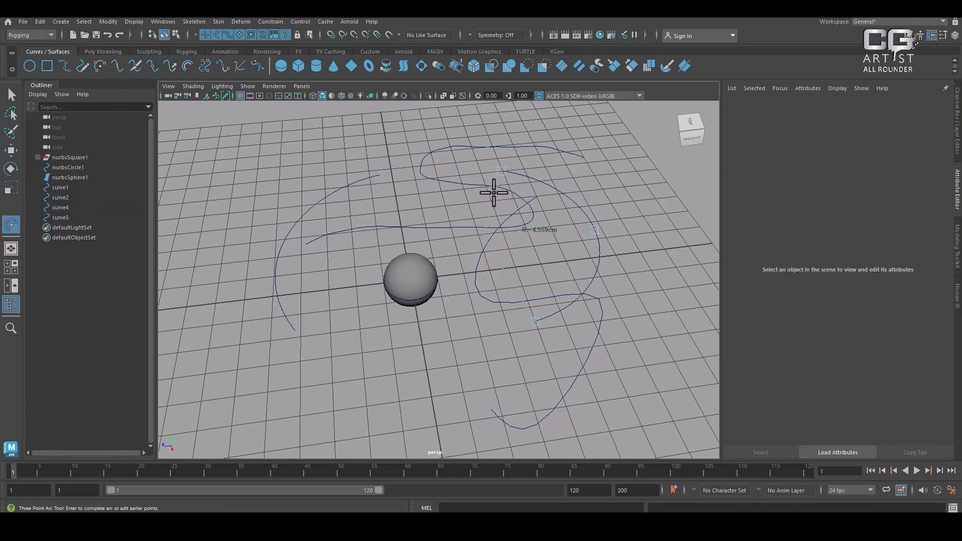
key(w)
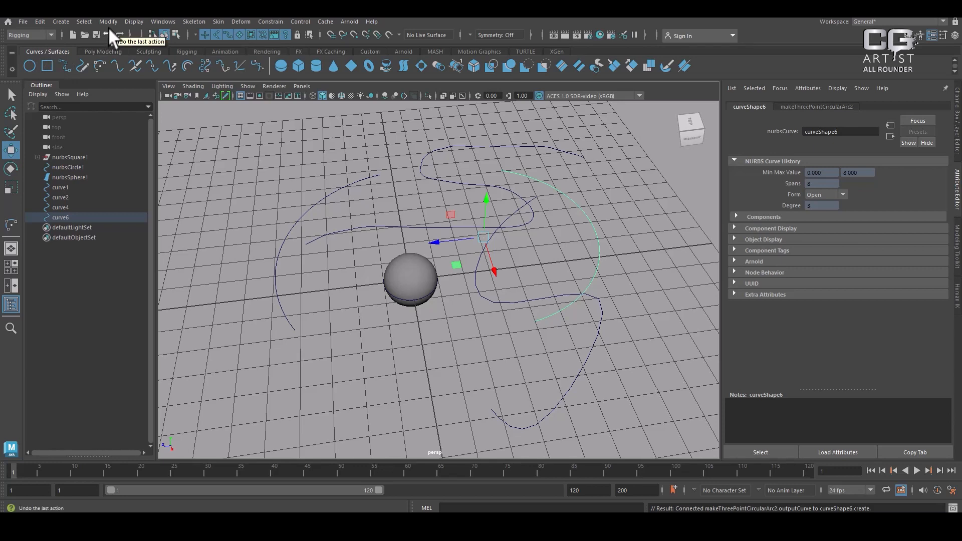
Change the menu set to Modeling and deselect the arc
click(24, 35)
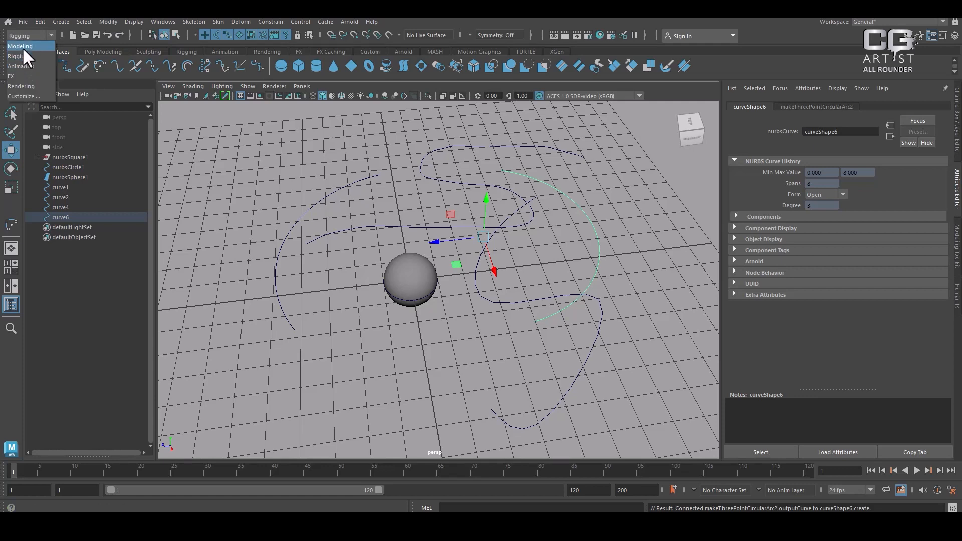
click(22, 46)
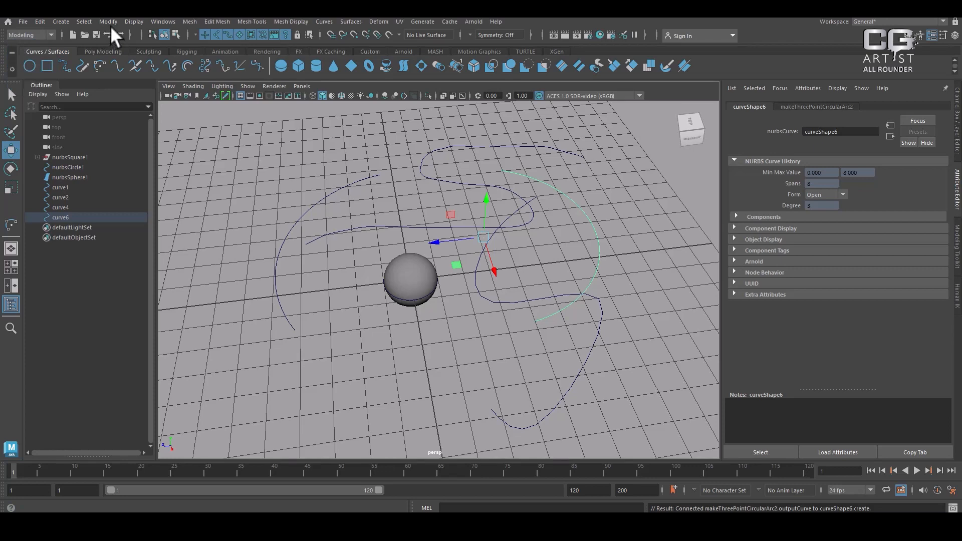
click(351, 202)
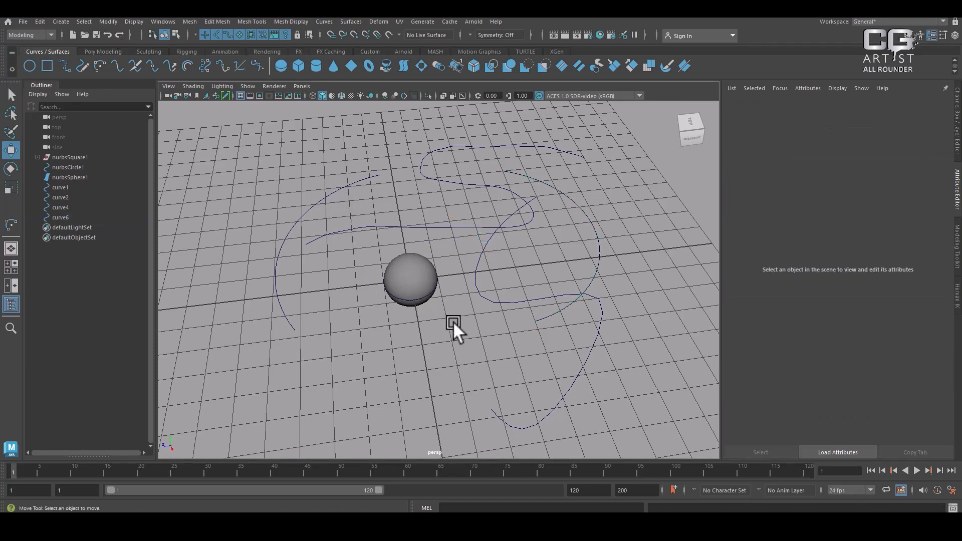
Create a polygon sphere and a polygon cylinder, moving them along Z to opposite sides of the origin
alt+drag(496, 330, 471, 309)
scroll(471, 309, up, 1)
click(103, 52)
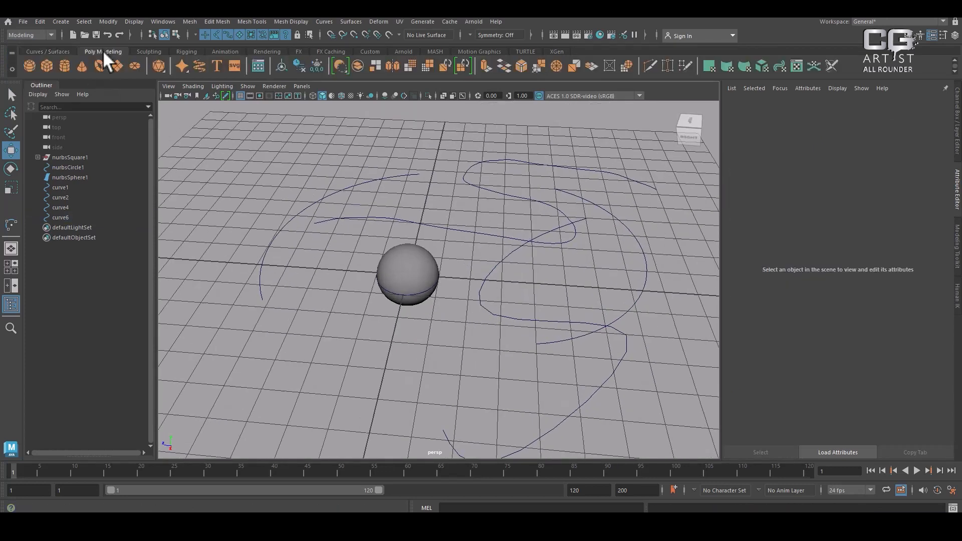
click(29, 65)
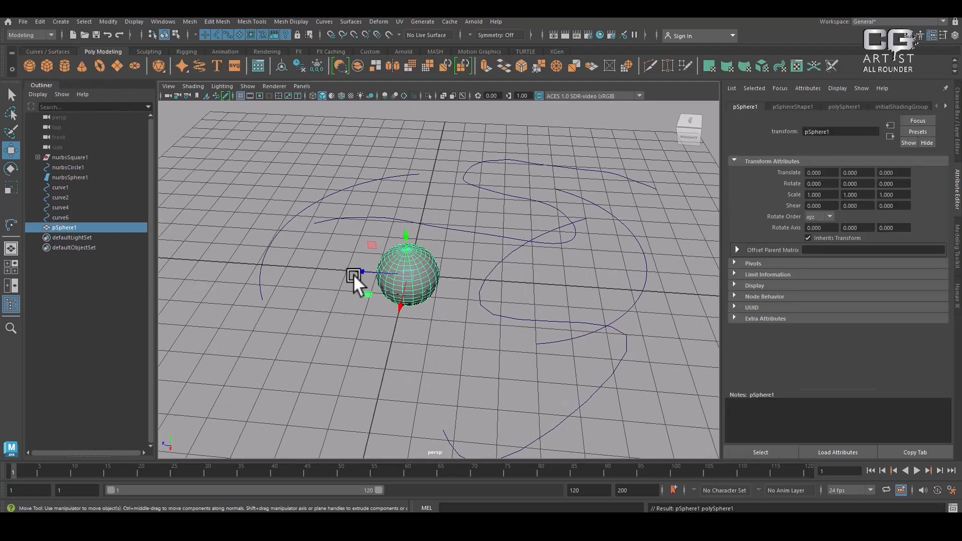
drag(354, 275, 474, 275)
click(64, 64)
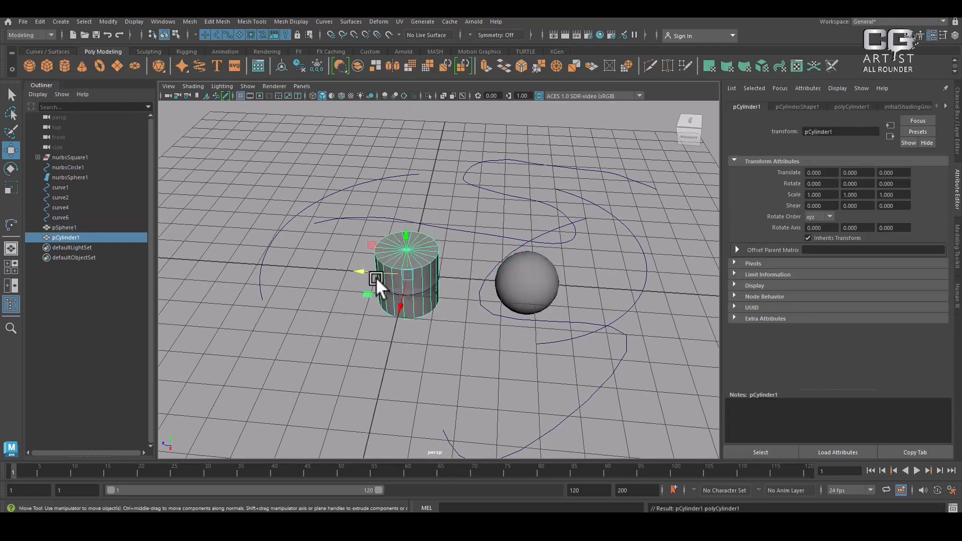
drag(376, 277, 275, 256)
Move the NURBS sphere along X to about -4.05, away from the circle and square
click(390, 264)
drag(396, 300, 422, 252)
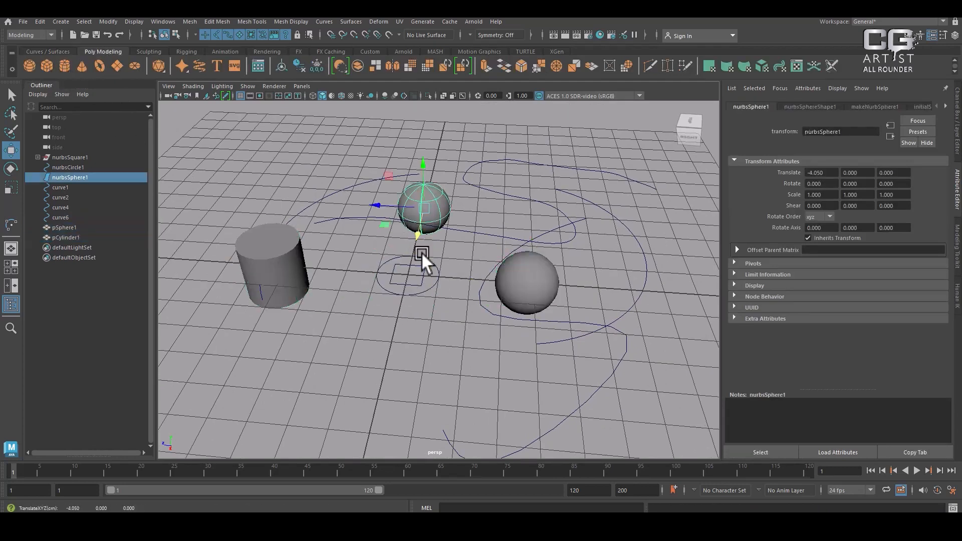
Build a chain of five joints across the grid, passing through the circle and running beyond the polygon sphere
click(149, 52)
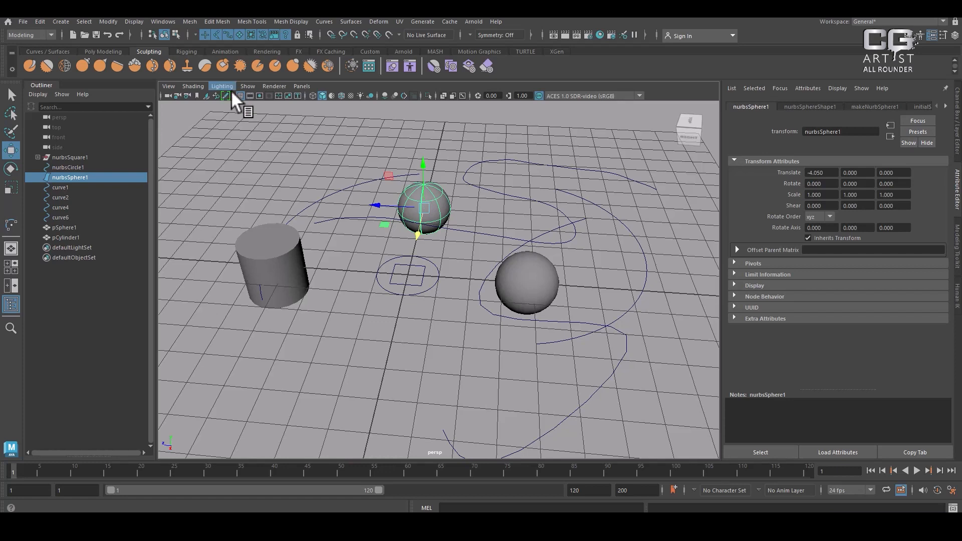
click(184, 52)
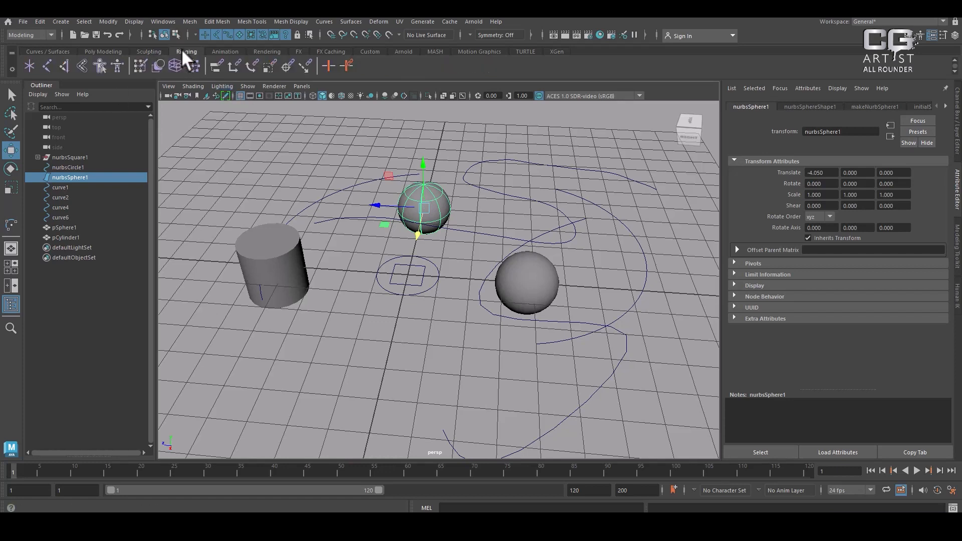
click(47, 66)
click(333, 382)
click(412, 277)
click(485, 210)
click(606, 311)
click(620, 345)
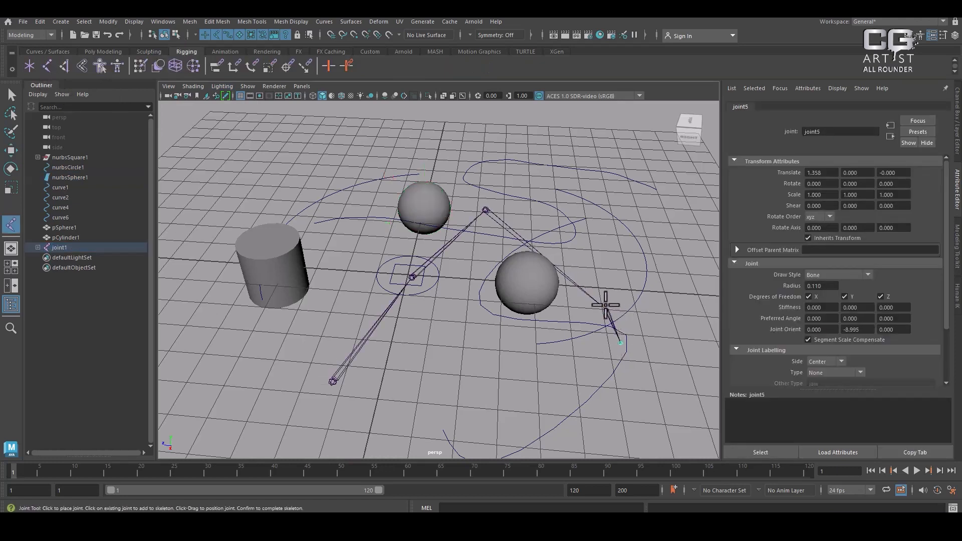
key(Return)
Playblast the timeline, watch the clip in Media Player and close the player
click(223, 52)
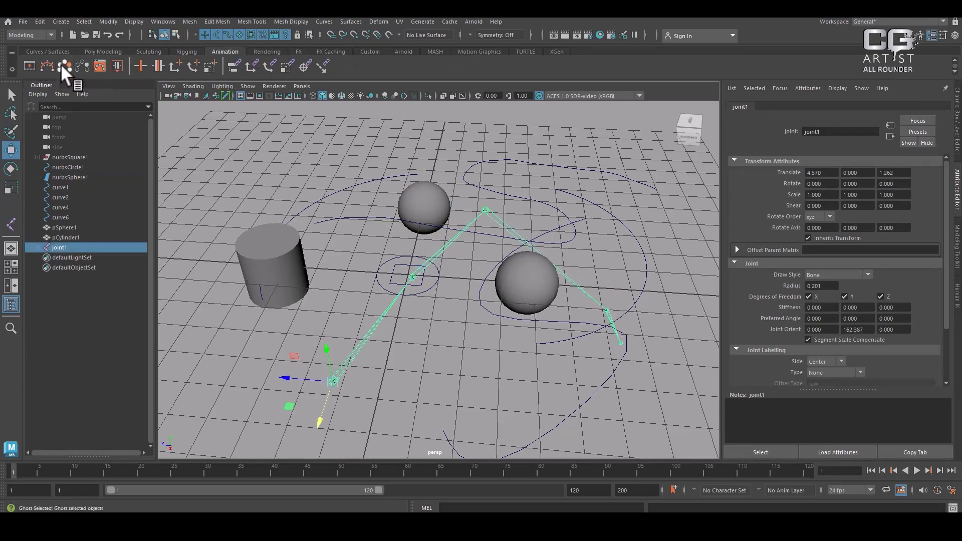
click(29, 65)
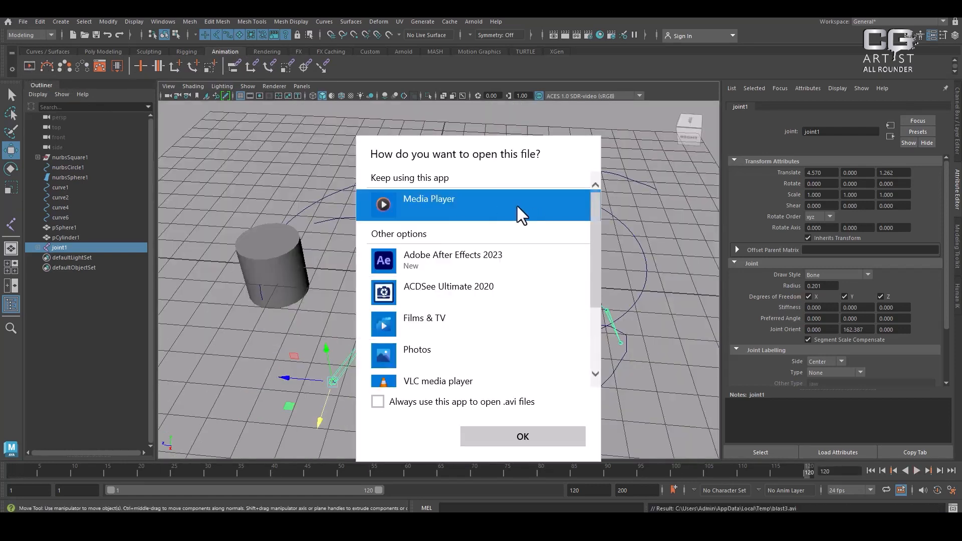
click(535, 438)
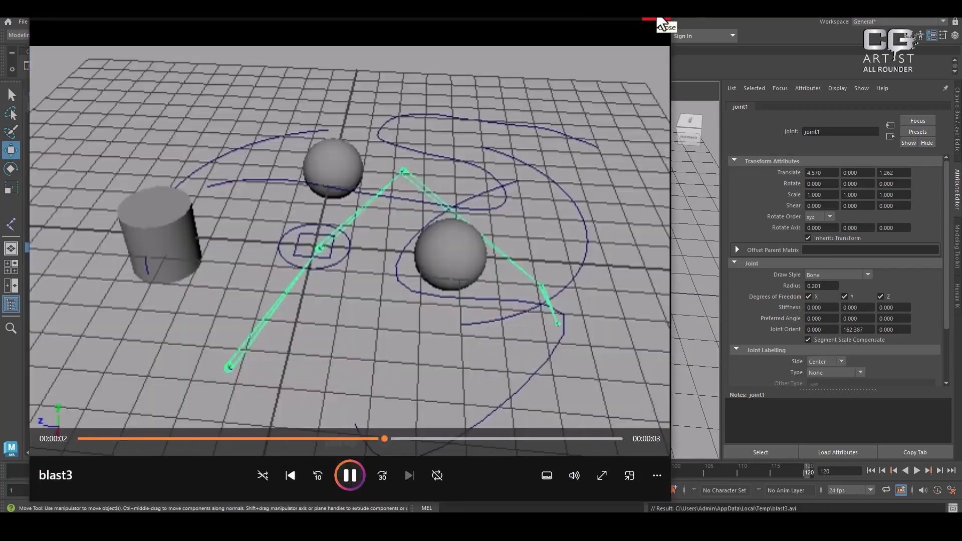
click(657, 18)
Add a directional light, a point light and an ambient light to the scene
click(262, 50)
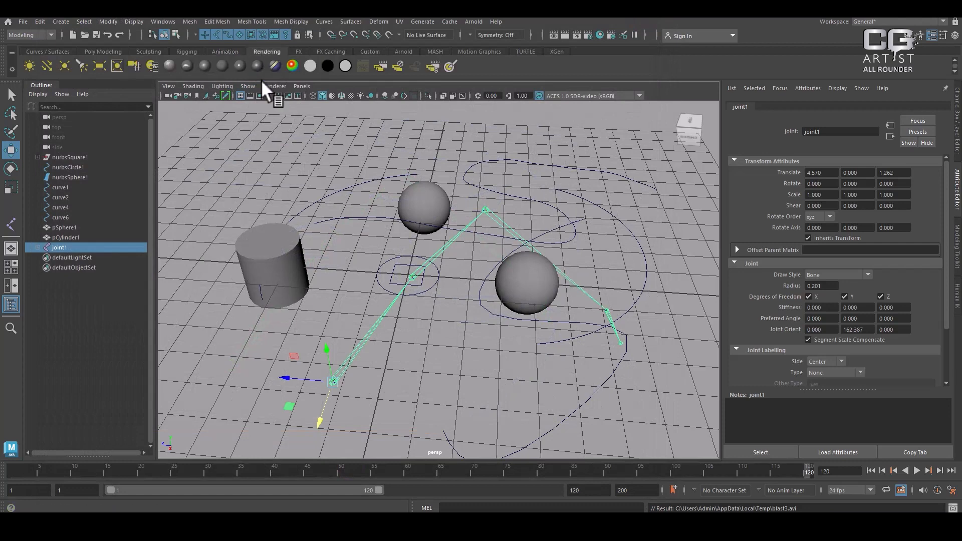
click(48, 63)
click(62, 64)
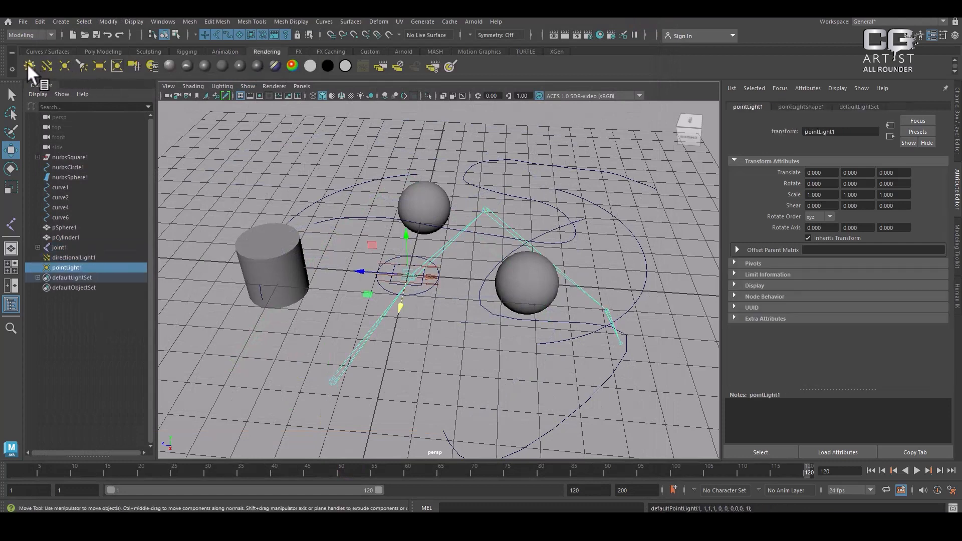
click(28, 63)
Create a 3D fluid container with an emitter at the origin
click(299, 51)
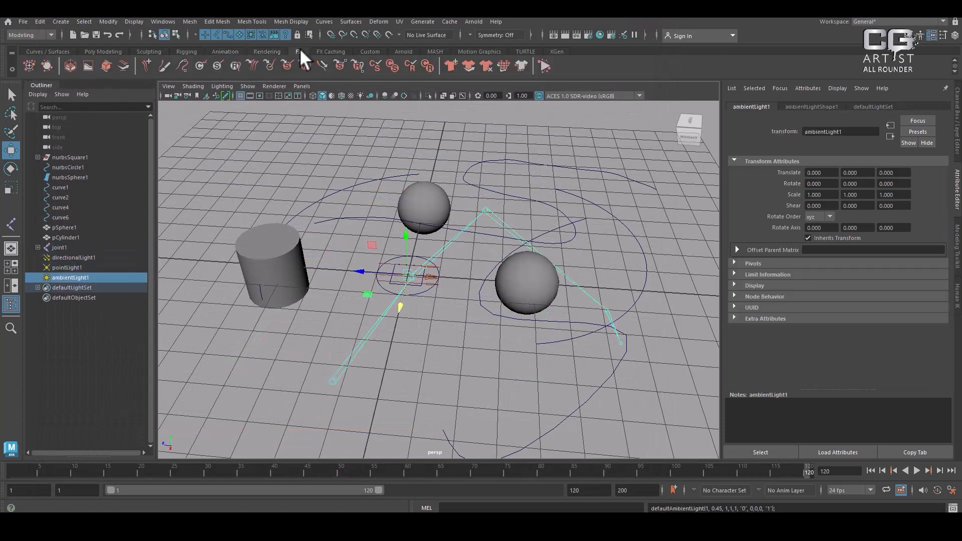
click(76, 64)
scroll(490, 275, down, 3)
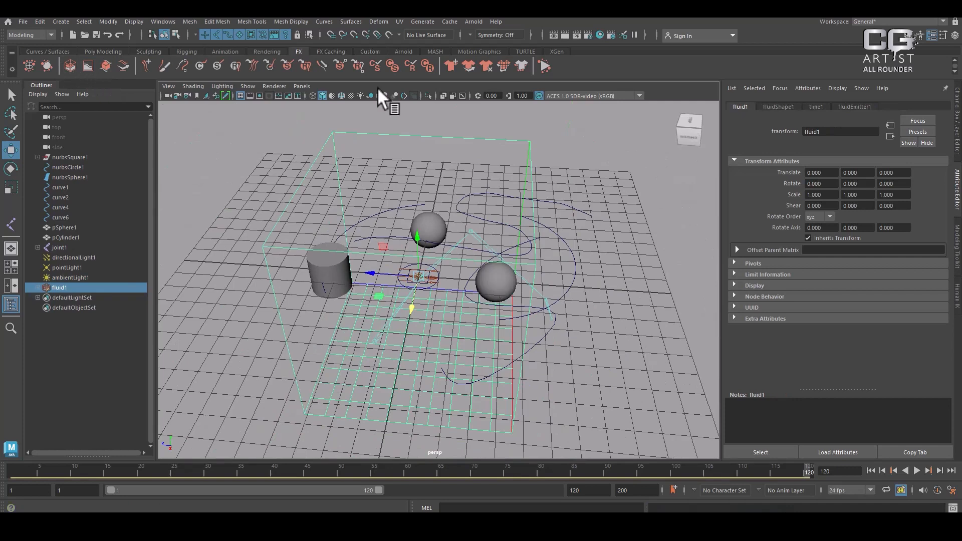
Create an Arnold area light, and try to make an Arnold mesh light from the selected light
click(333, 51)
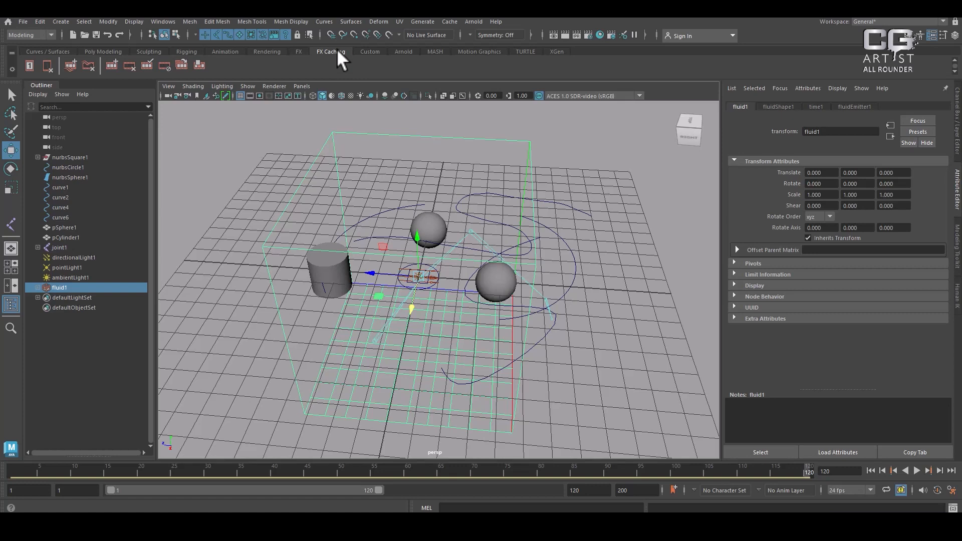
click(370, 50)
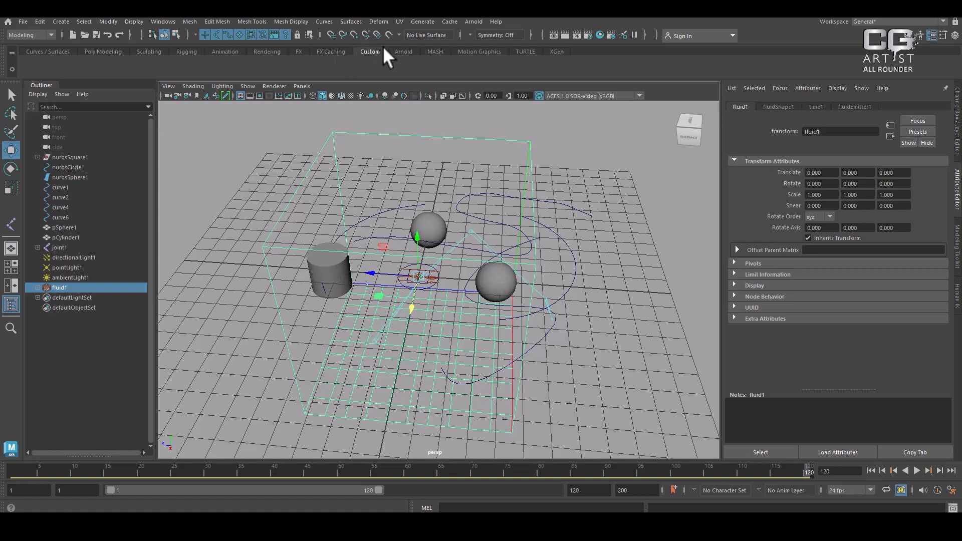
click(401, 51)
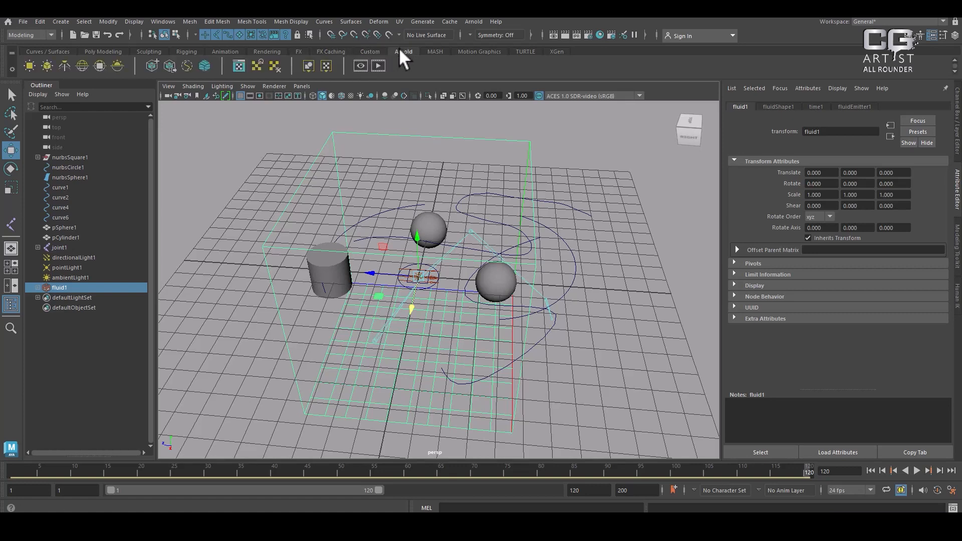
click(29, 66)
click(47, 66)
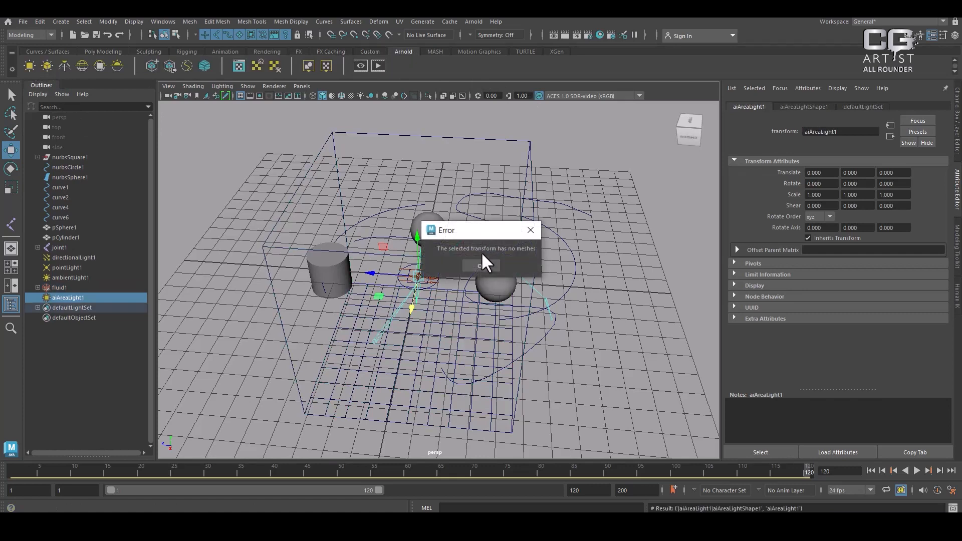
click(473, 266)
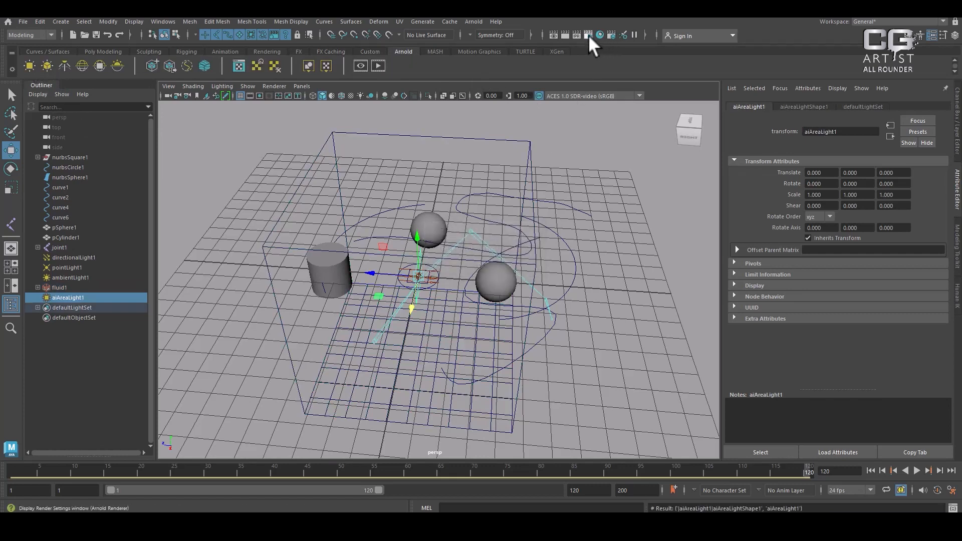
Try Maya Software as the renderer in the Render Settings, and restore Arnold Renderer
click(588, 34)
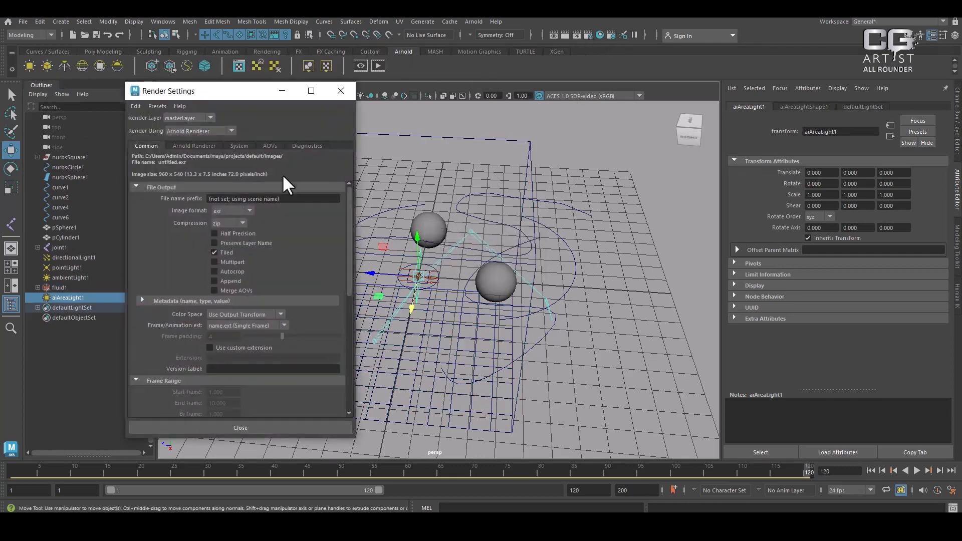
click(201, 129)
click(202, 141)
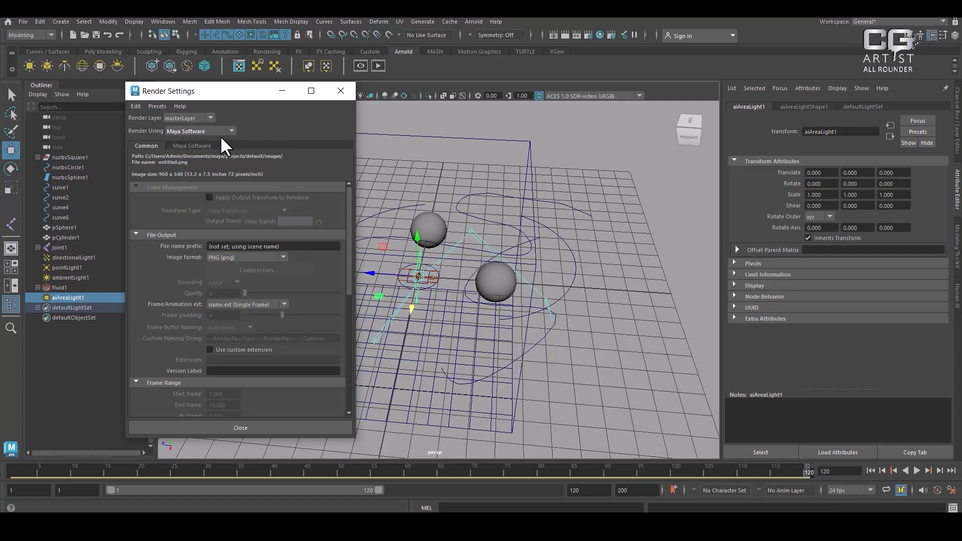
click(208, 130)
click(211, 150)
click(218, 130)
click(208, 161)
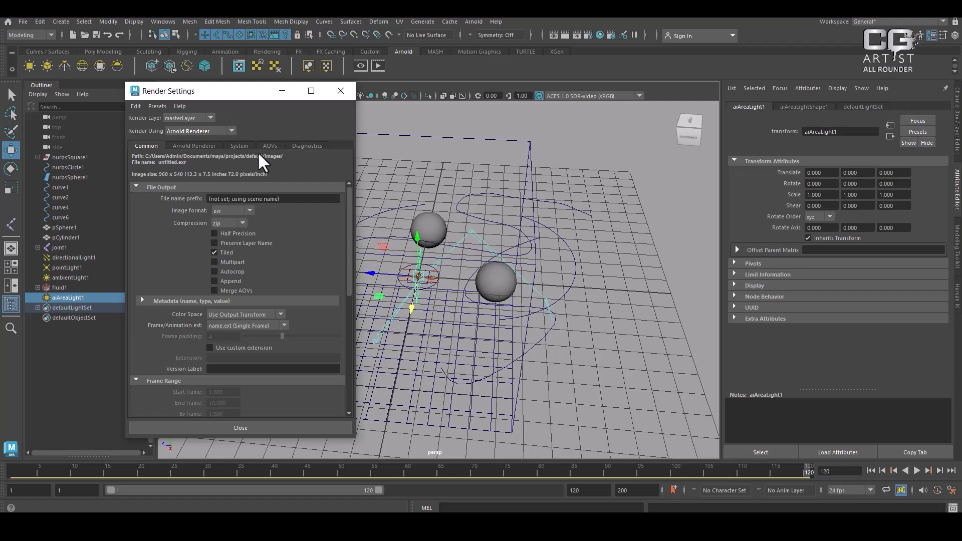
click(340, 92)
Try to create a MASH network from the selected area light, and create a 3D polygon text mesh
click(435, 52)
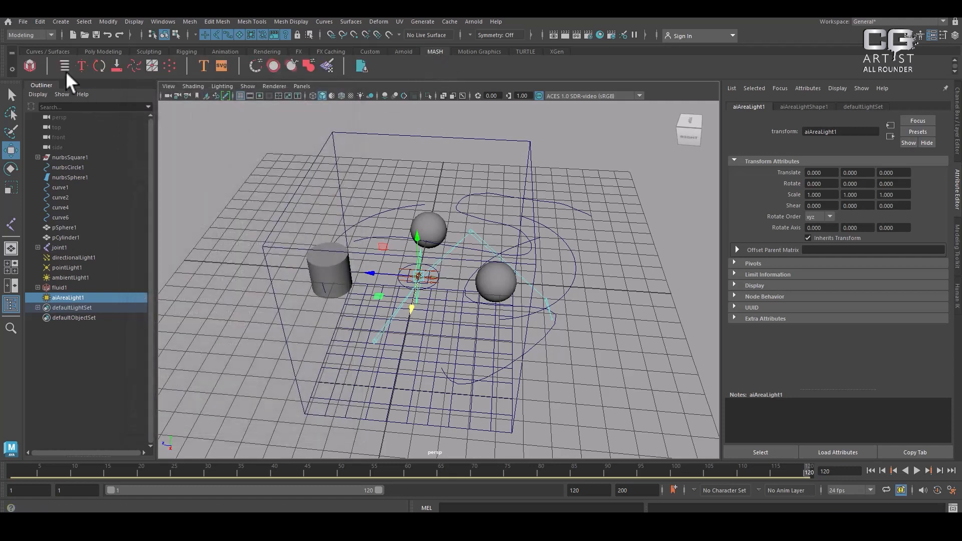
click(31, 62)
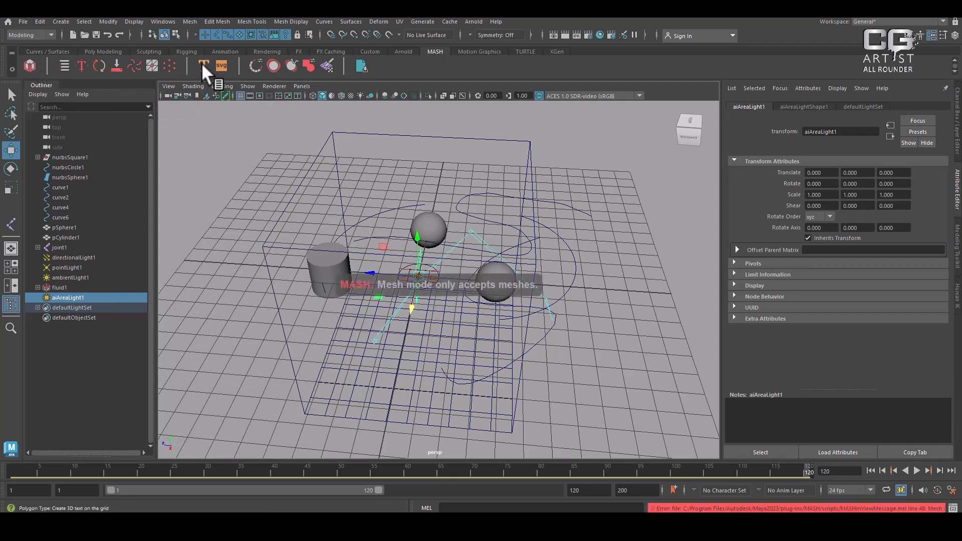
click(202, 64)
scroll(458, 281, down, 6)
alt+drag(463, 320, 501, 250)
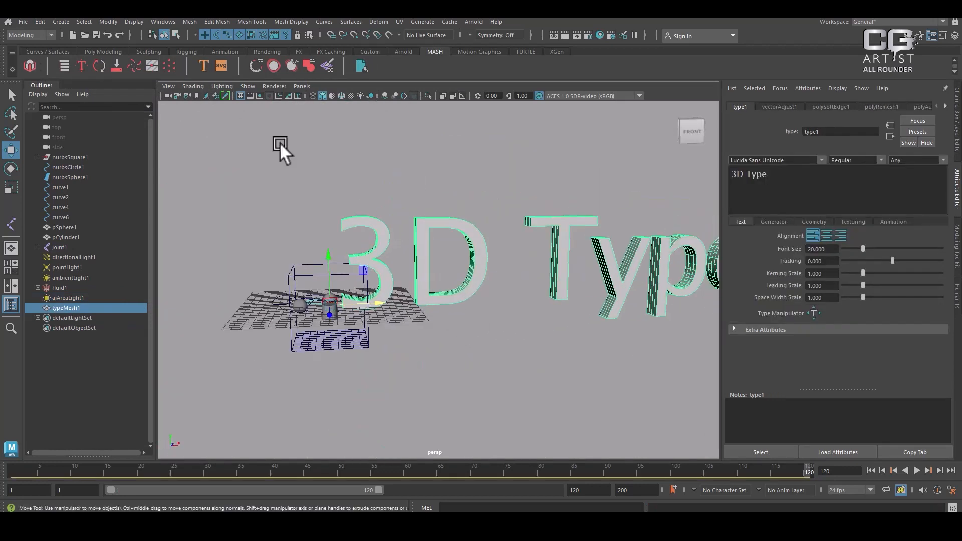
Create a MASH network from the 3D text mesh
click(31, 64)
alt+drag(434, 244, 489, 305)
key(ctrl+z)
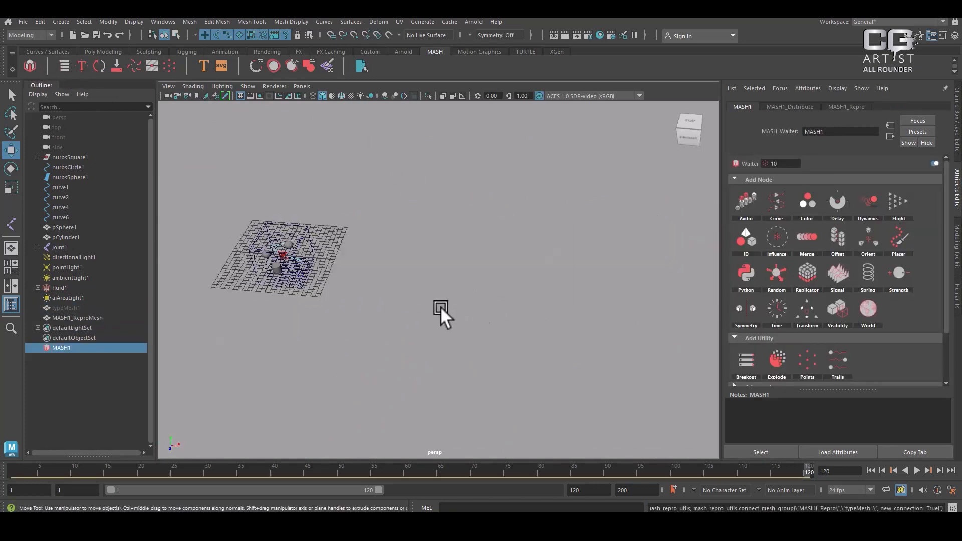
Try to create a MASH network from the NURBS sphere
scroll(440, 305, up, 3)
alt+middle_drag(218, 171, 443, 218)
scroll(471, 306, up, 5)
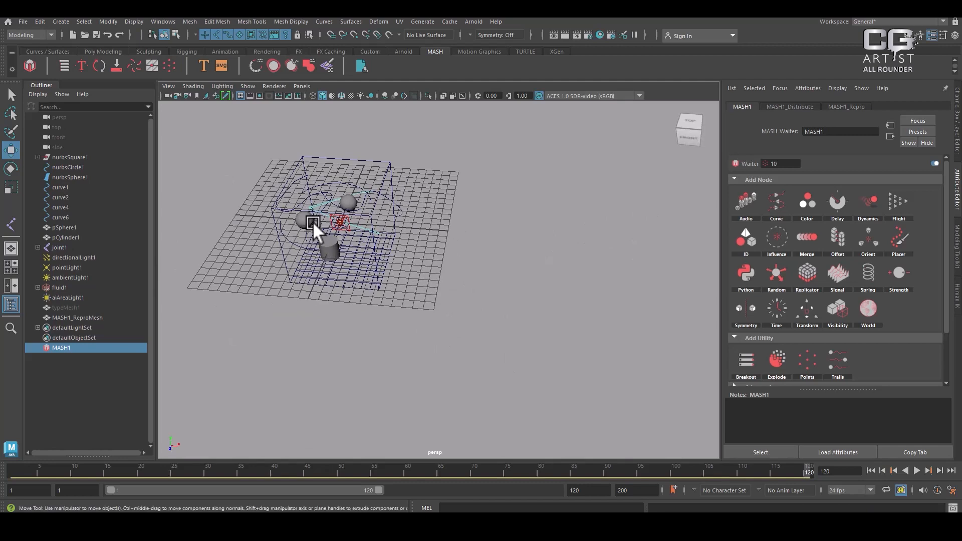
click(306, 219)
click(28, 63)
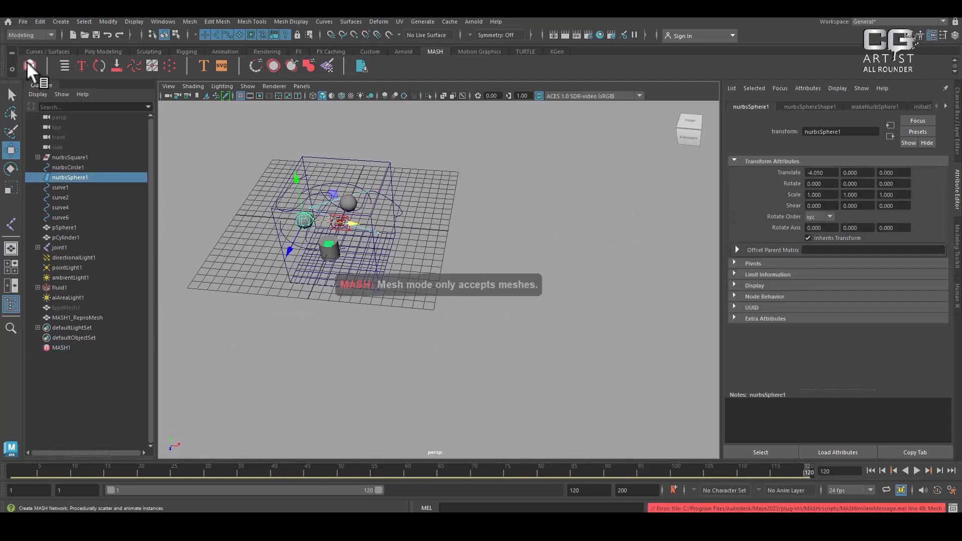
Create a MASH network from the polygon sphere
click(345, 201)
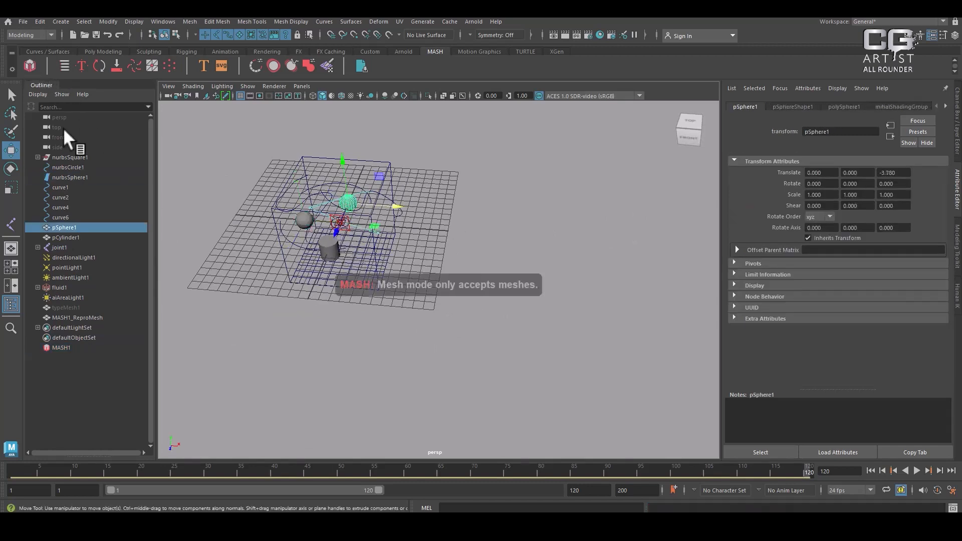
click(30, 65)
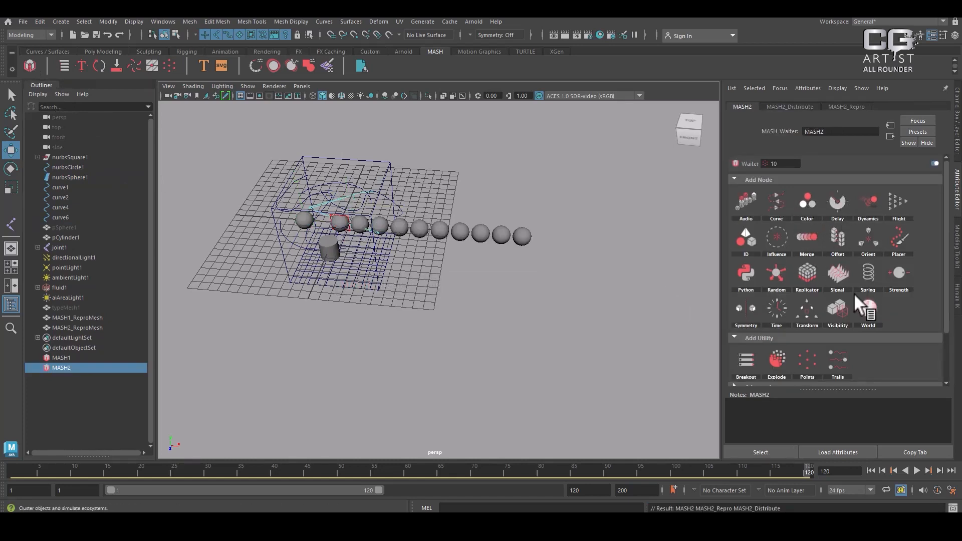
alt+drag(449, 227, 451, 278)
Add Shell Dynamics to the row of MASH spheres, and create a new polygon sphere at the origin
click(462, 52)
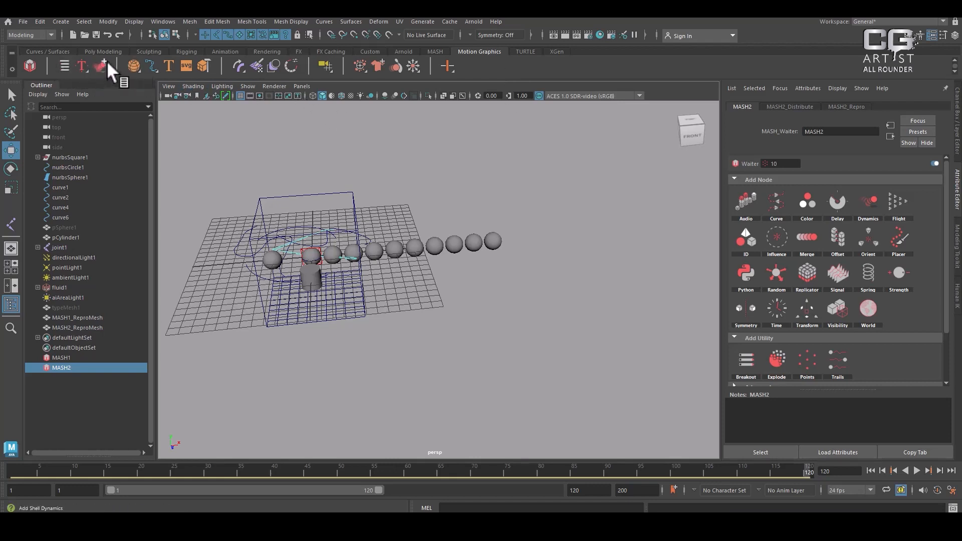
click(496, 240)
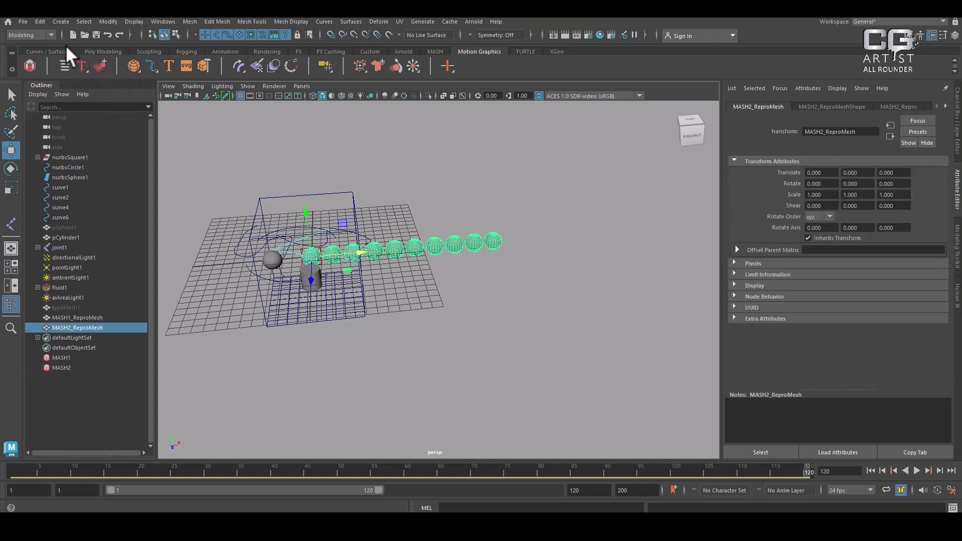
click(100, 65)
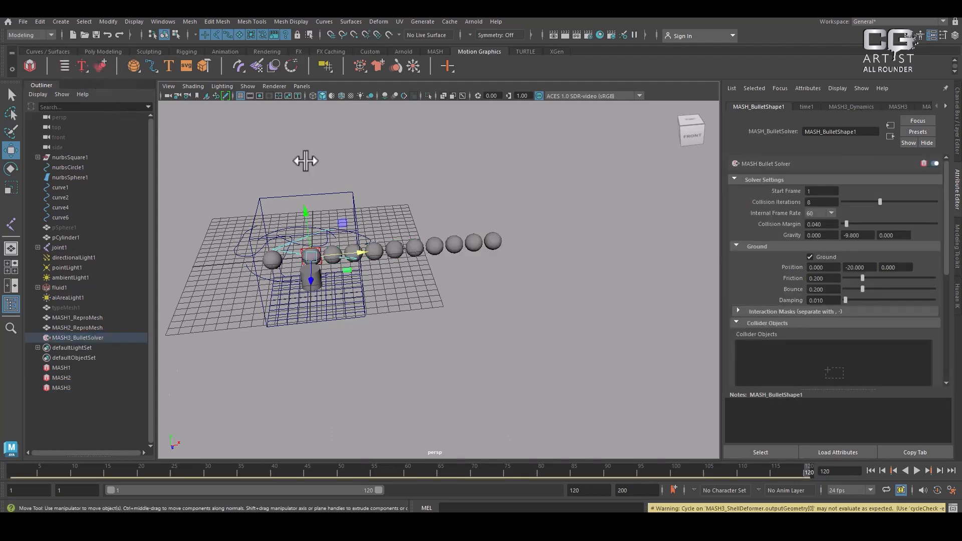
click(133, 65)
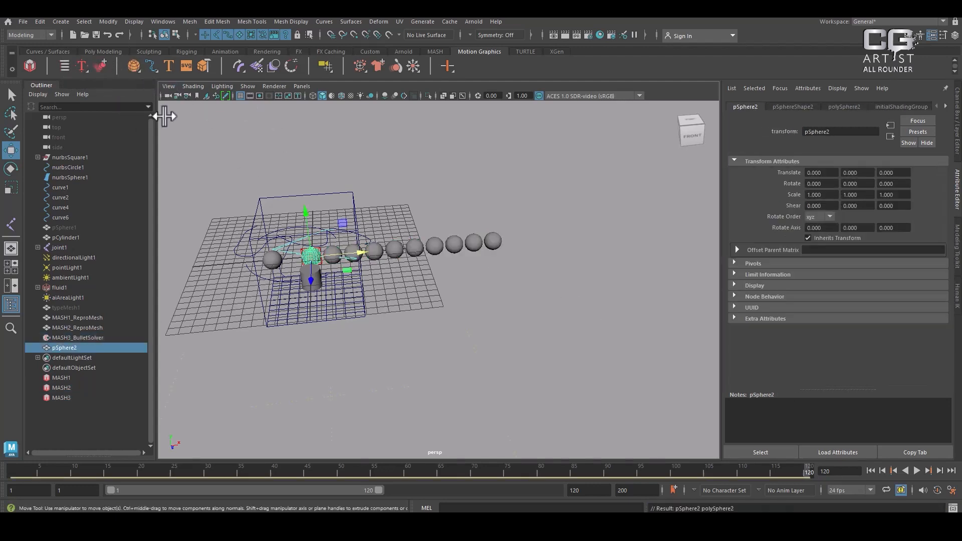
scroll(383, 279, up, 4)
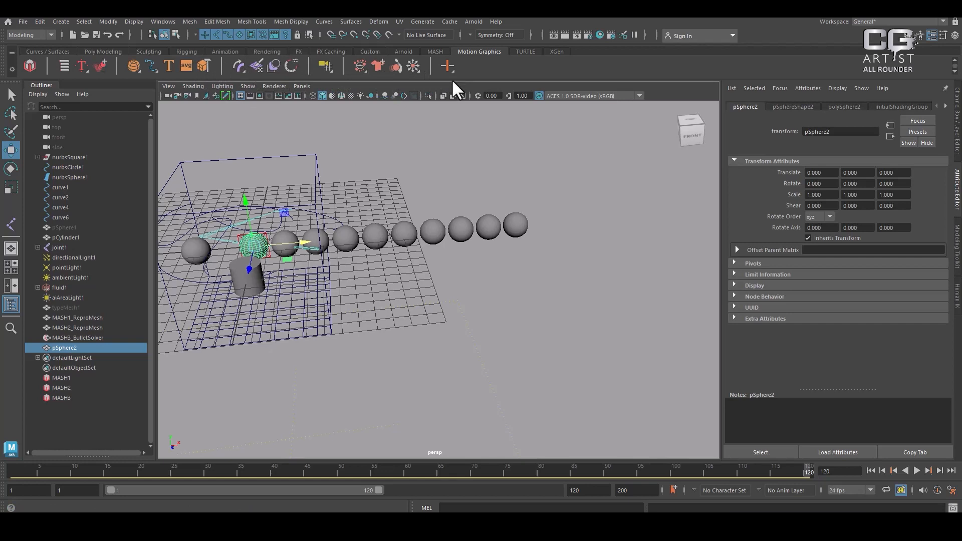
Assign the TURTLE shaders ilrOrenNayarShader, ilrOccSampler and ilrBssrdfShader in turn to the selected sphere, dismissing the Connection Editor each time
click(525, 48)
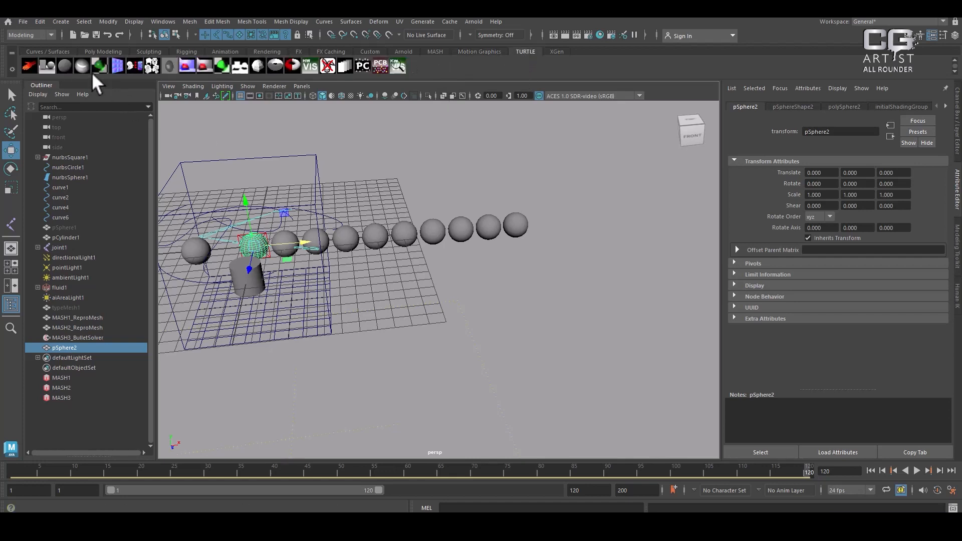
click(65, 66)
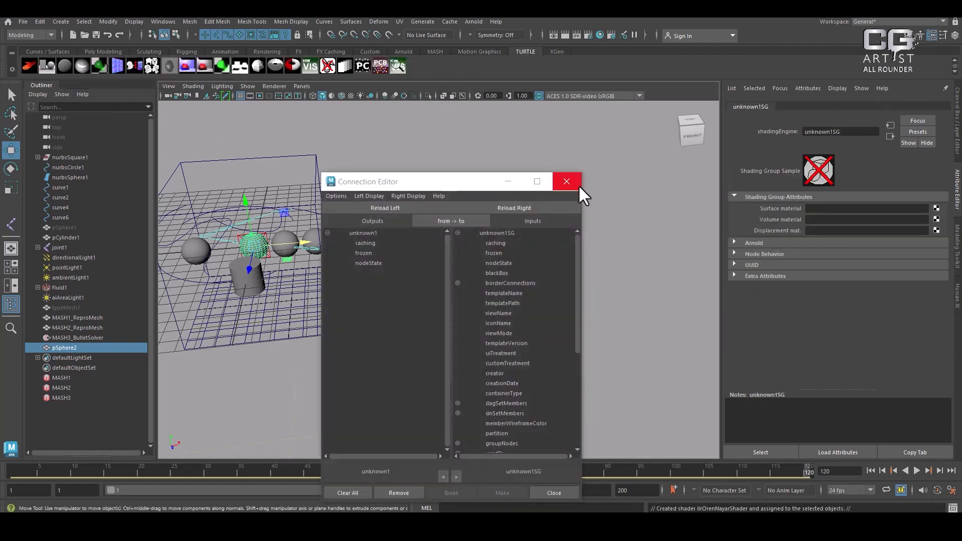
click(578, 183)
click(46, 66)
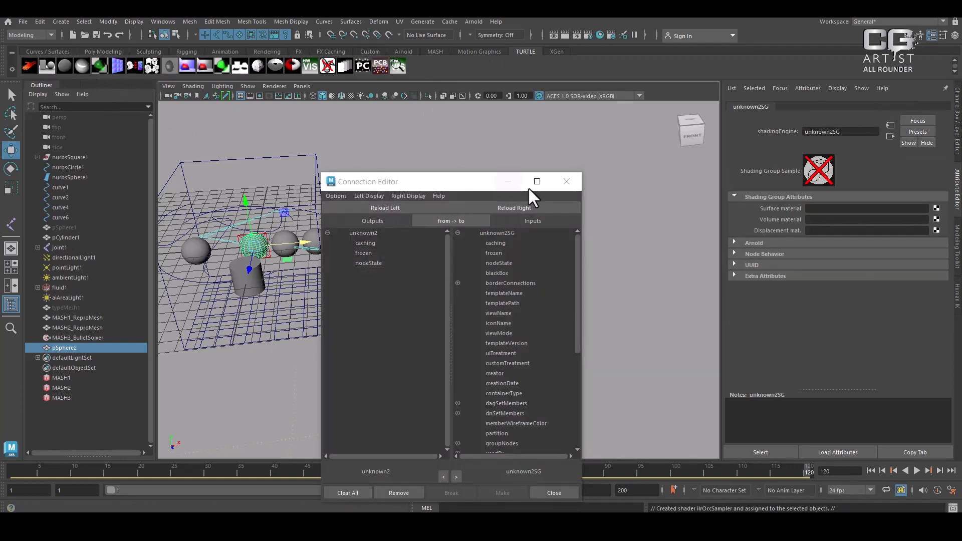
click(572, 182)
click(25, 65)
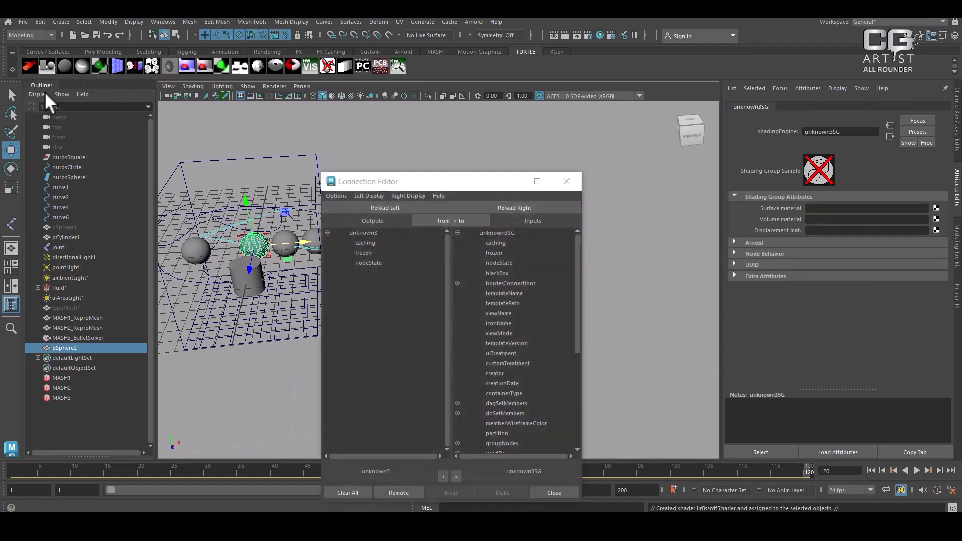
click(572, 184)
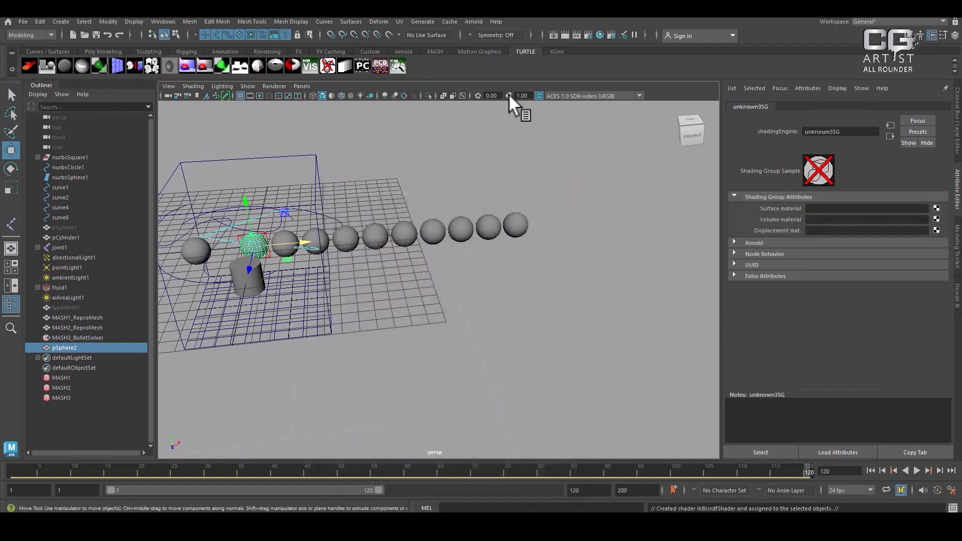
Create an XGen description on the selected sphere with splines placed randomly across the surface and controlled by attribute expressions, in a new collection
click(558, 52)
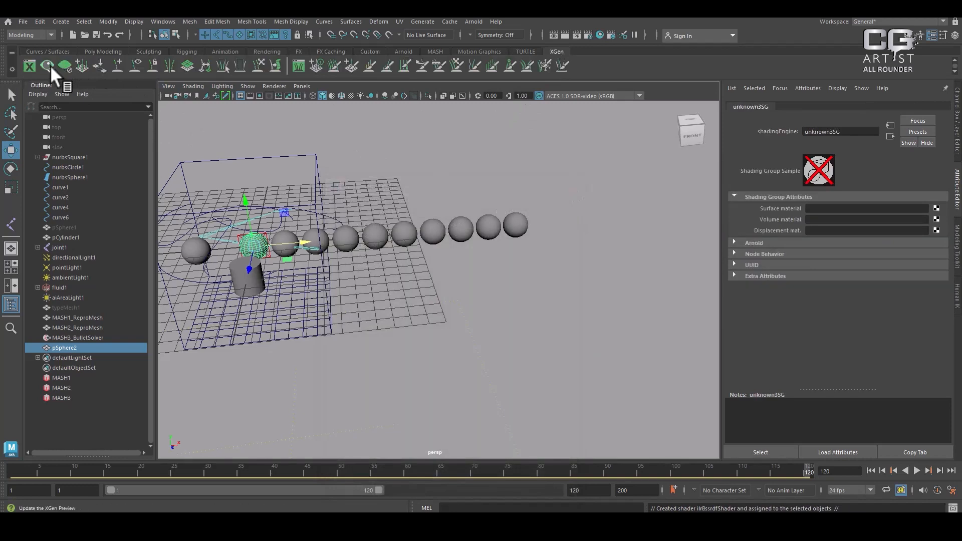
click(114, 66)
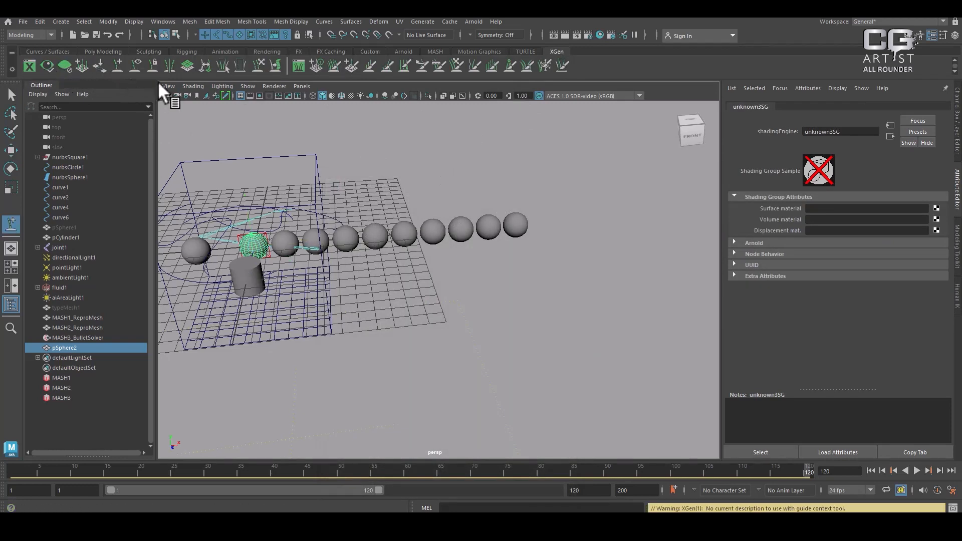
click(86, 68)
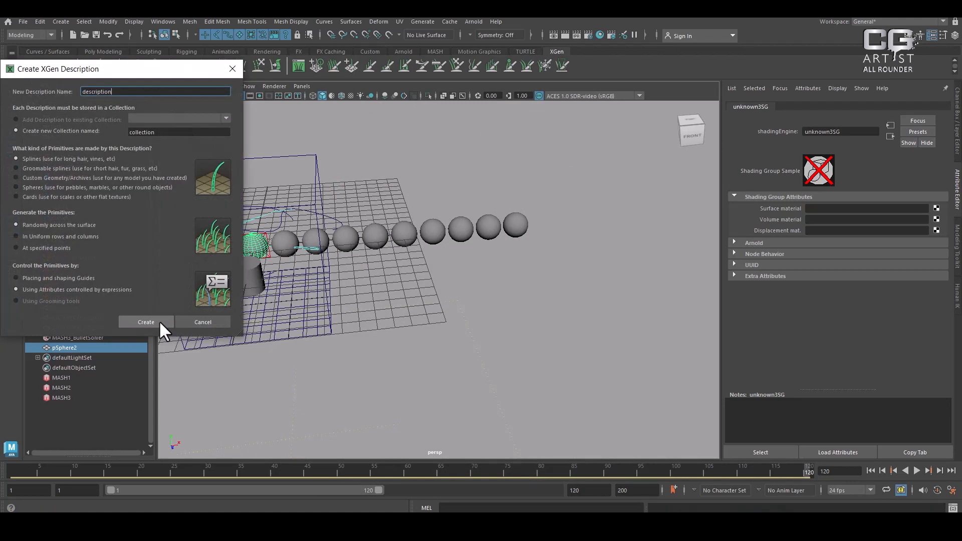
click(158, 320)
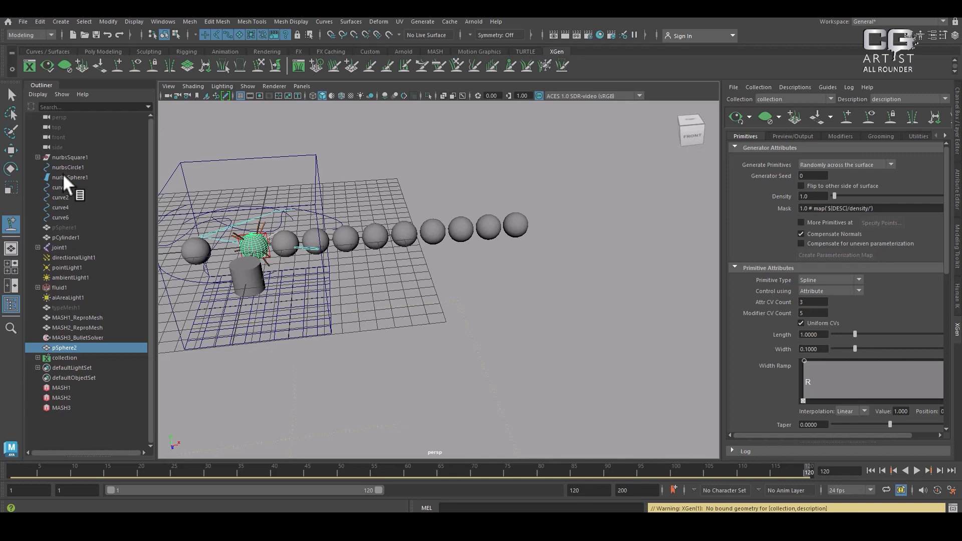
Show the Poly Modeling shelf, and read the shelf and workspace selector sections of the Maya 2023 help page in the browser
click(52, 50)
click(105, 51)
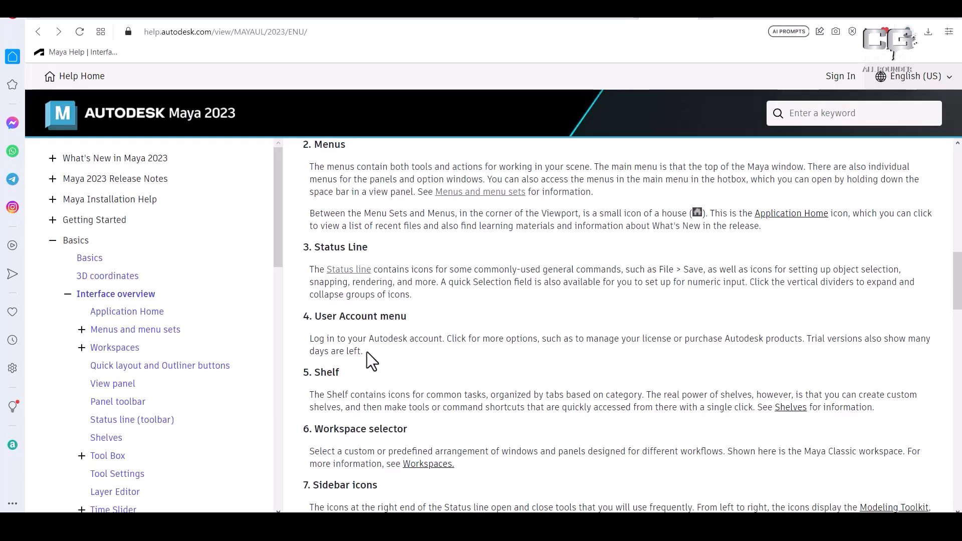
scroll(421, 436, down, 3)
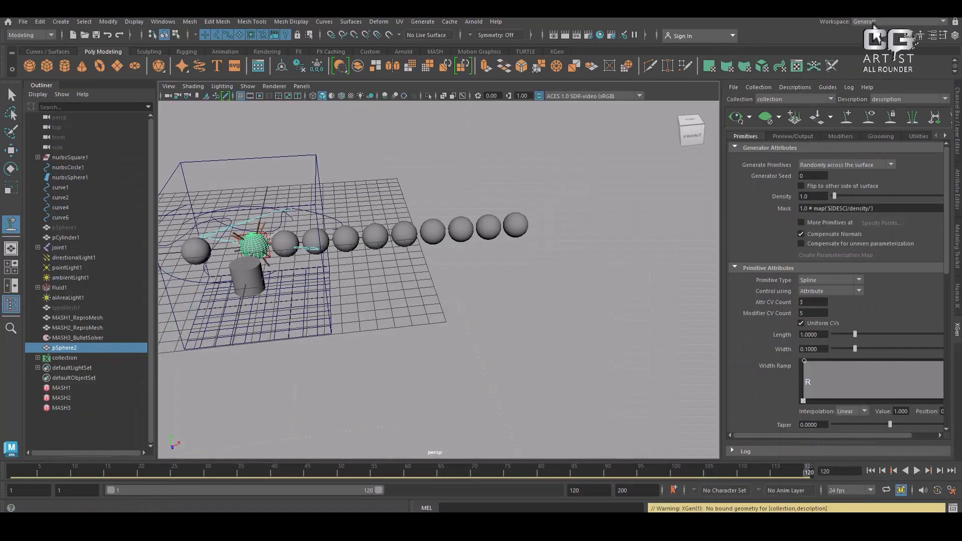
Try the Modeling - Standard workspace, switch to Modeling - Expert, and expand the viewport to fill the window
click(874, 21)
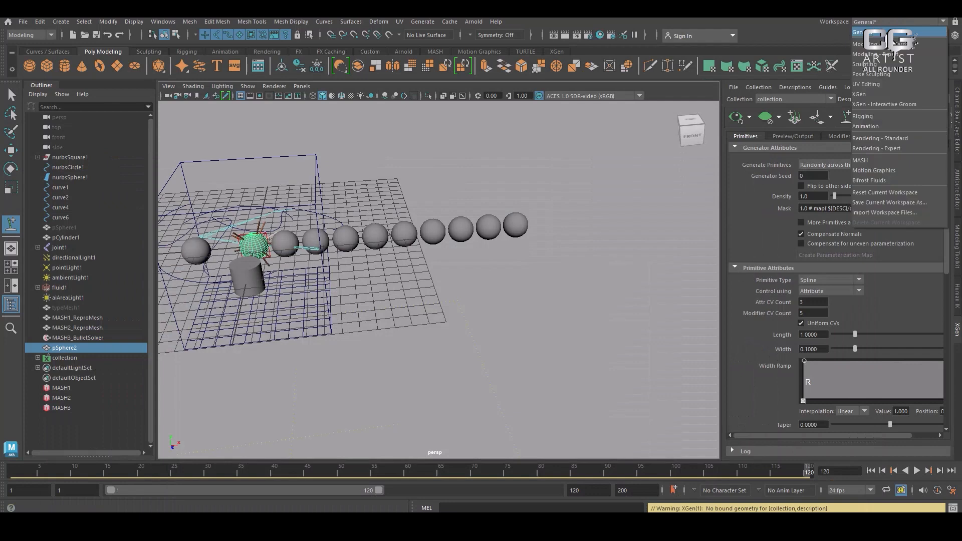
click(884, 44)
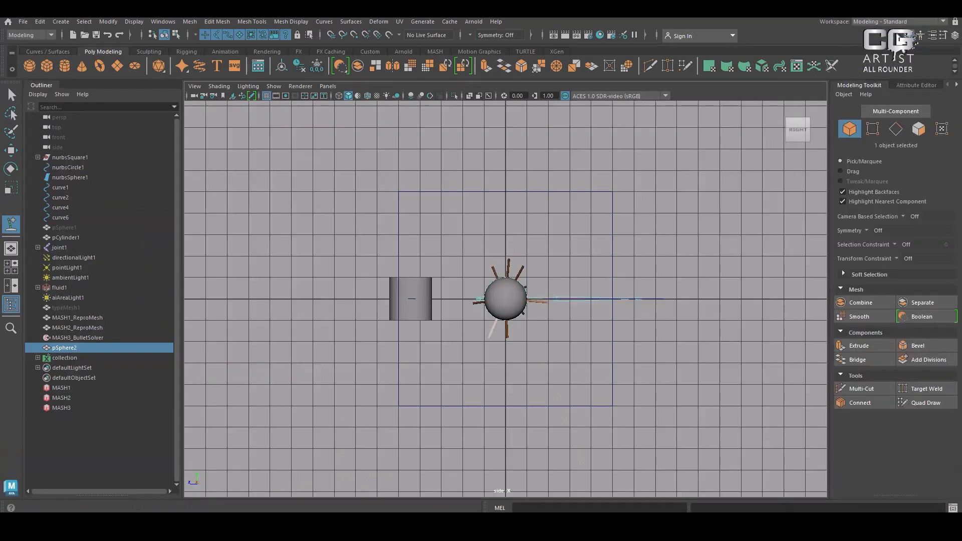
click(893, 23)
click(894, 54)
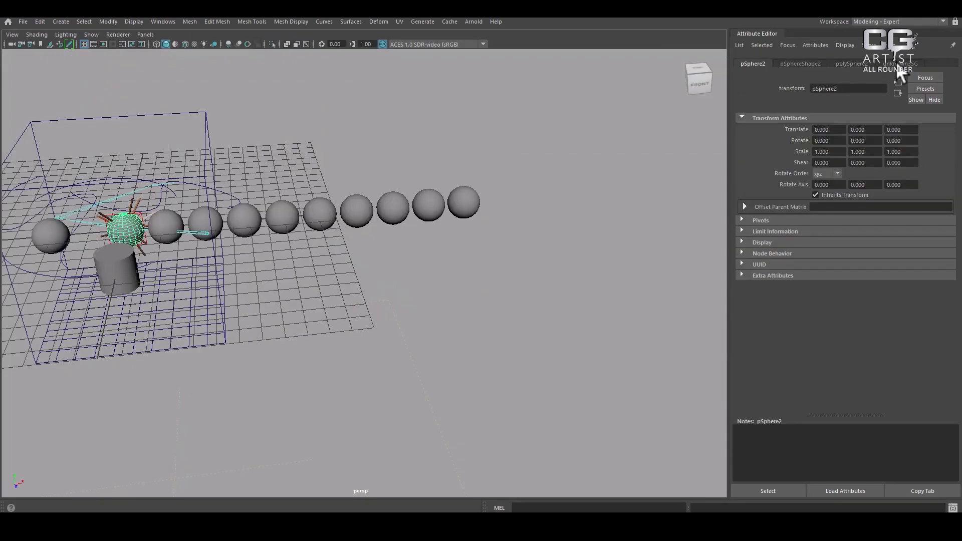
key(ctrl+space)
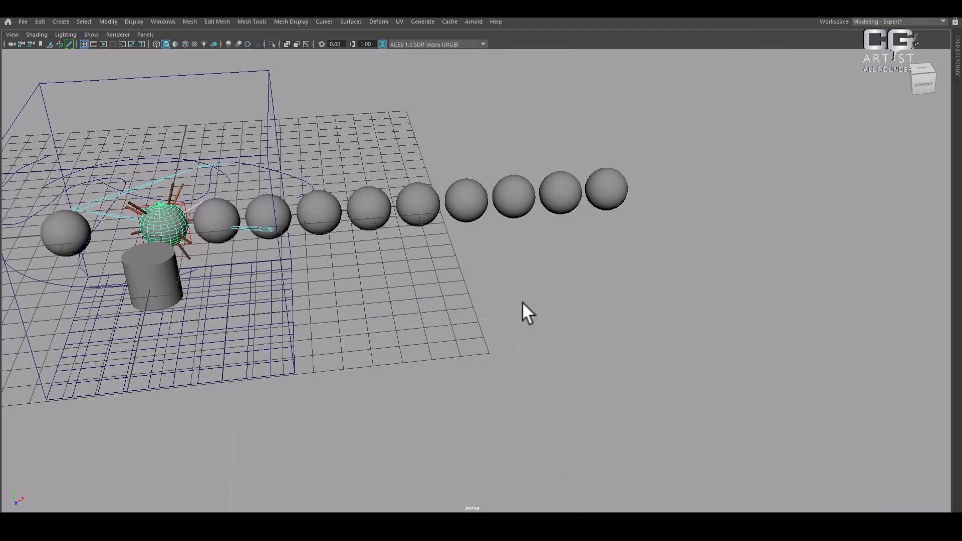
Use the hotbox to try the Hypershade/Outliner/Persp layout, and return to the single perspective view
key(space)
click(520, 271)
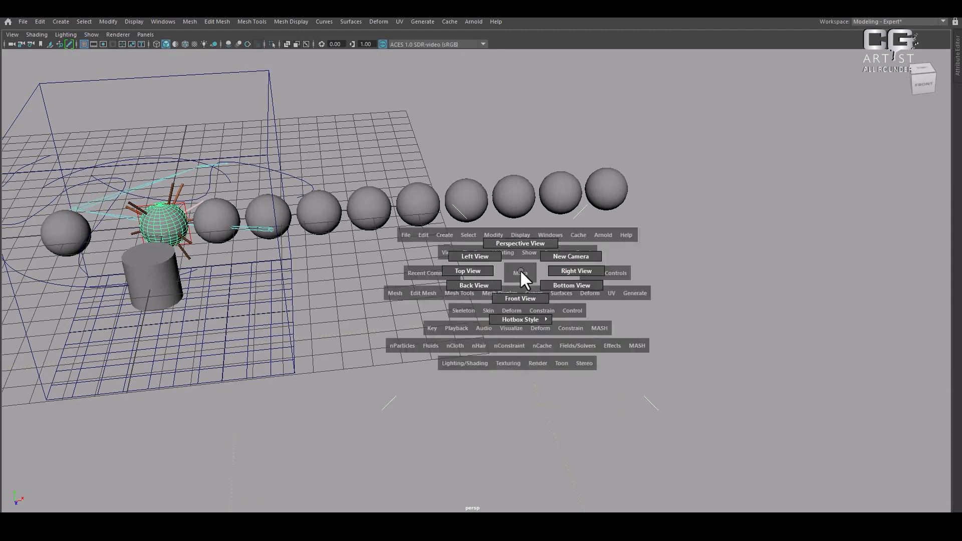
click(527, 136)
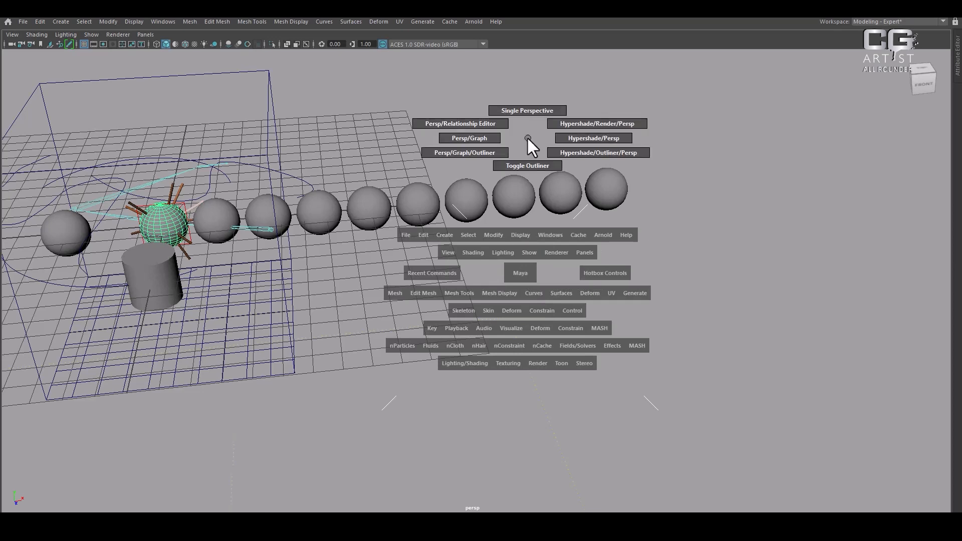
drag(597, 178, 601, 181)
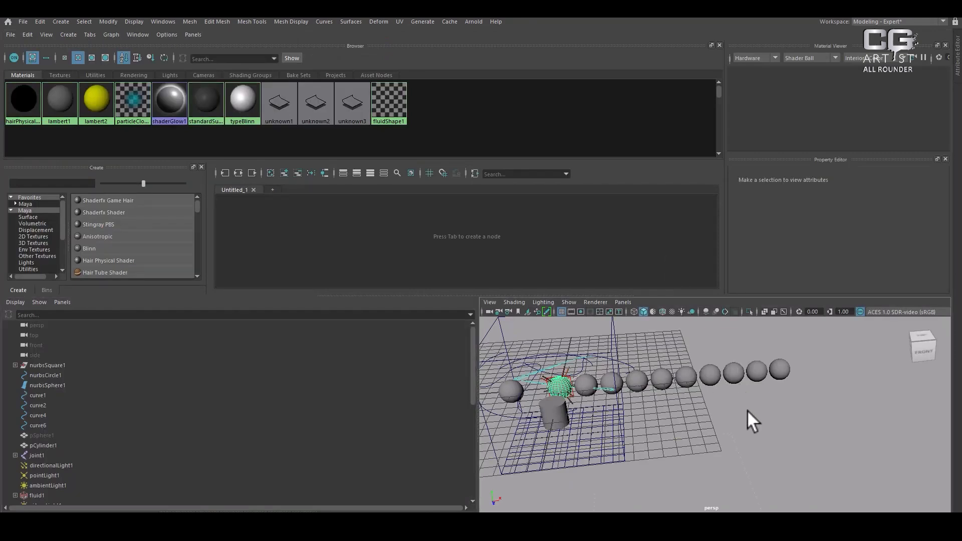
key(space)
alt+middle_drag(548, 304, 654, 290)
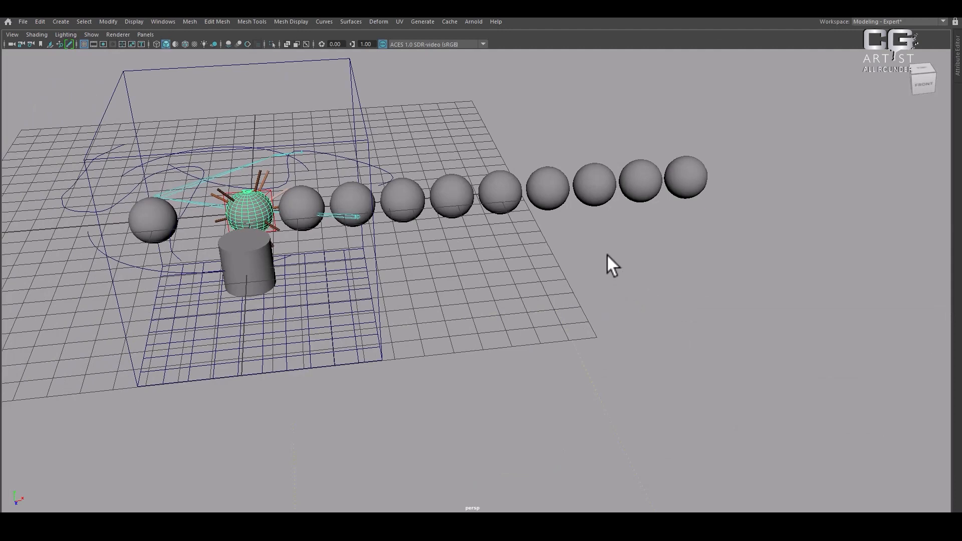
Bring up the hotbox over the viewport and display its panel layout options
key(space)
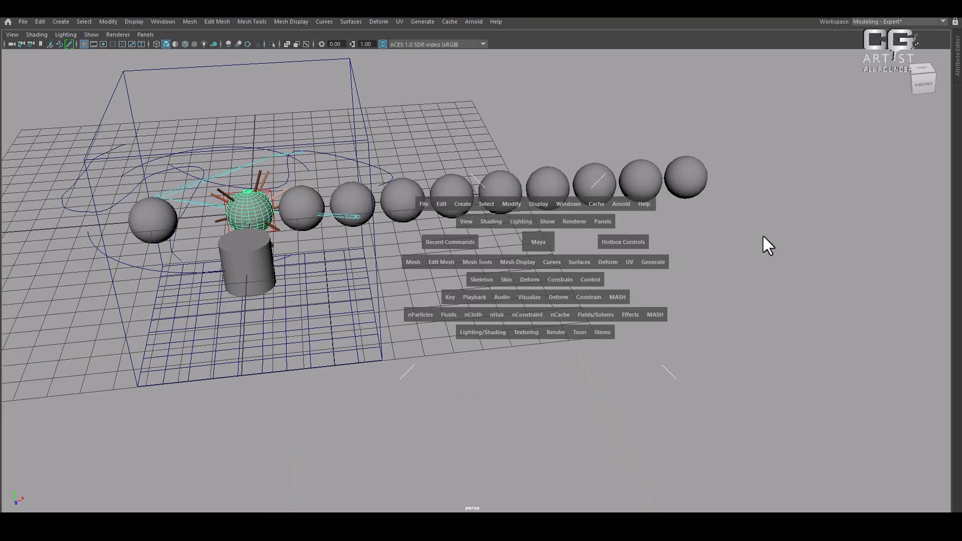
key(space)
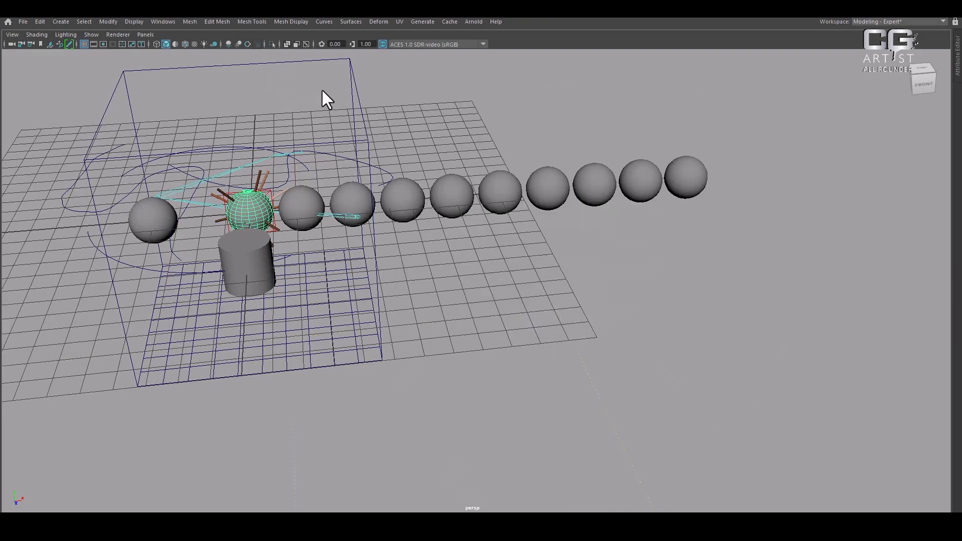
key(alt+Tab)
key(space)
click(593, 232)
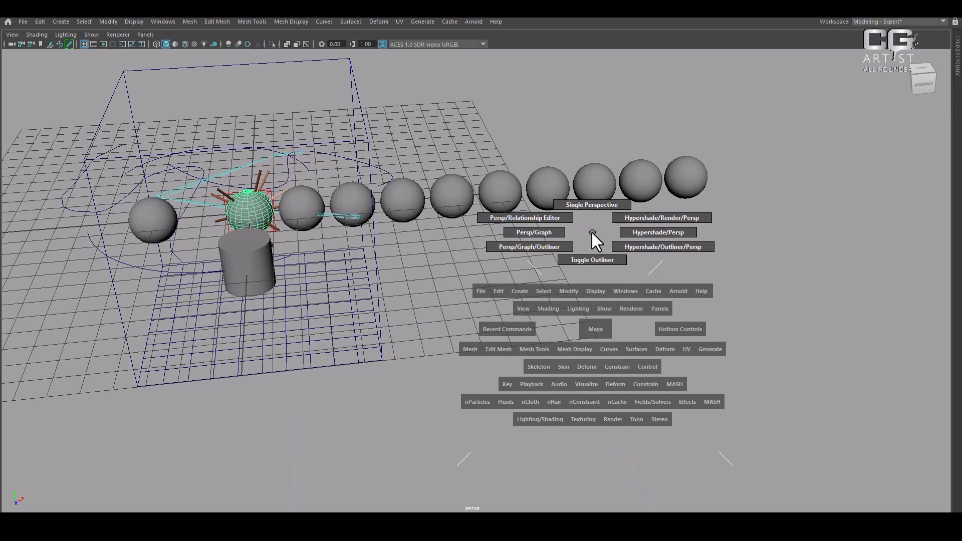
Use the hotbox to try the Persp/Relationship Editor, Persp/Graph and Hypershade/Render/Persp layouts
click(498, 218)
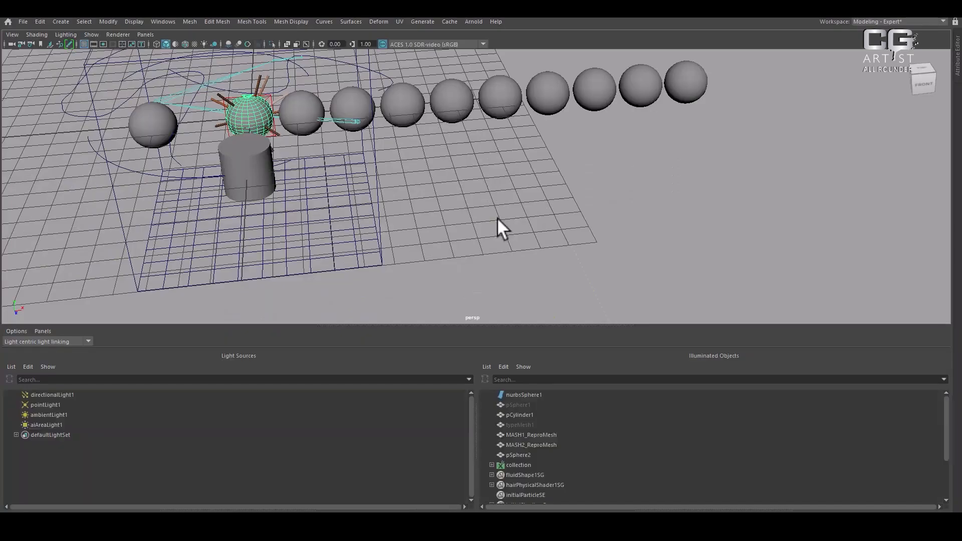
key(space)
click(542, 164)
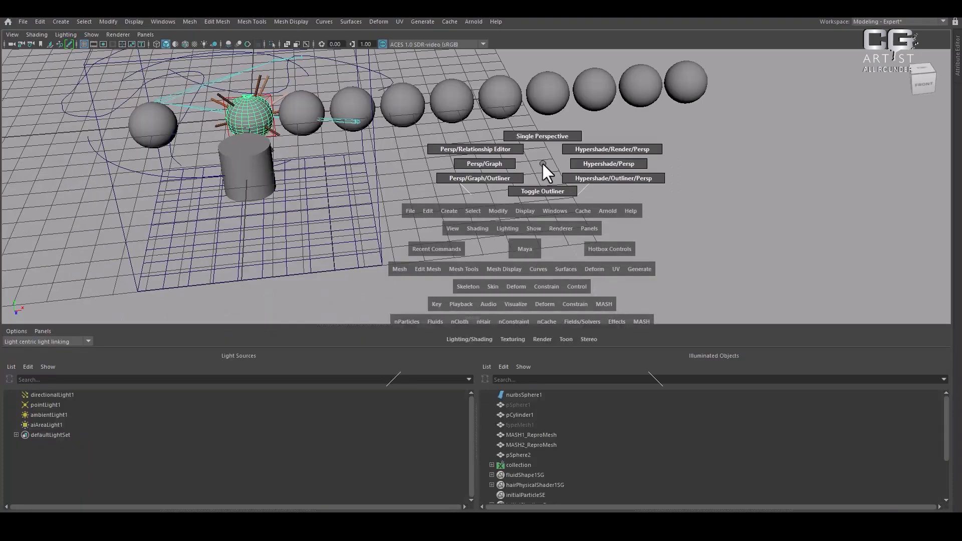
drag(543, 165, 485, 165)
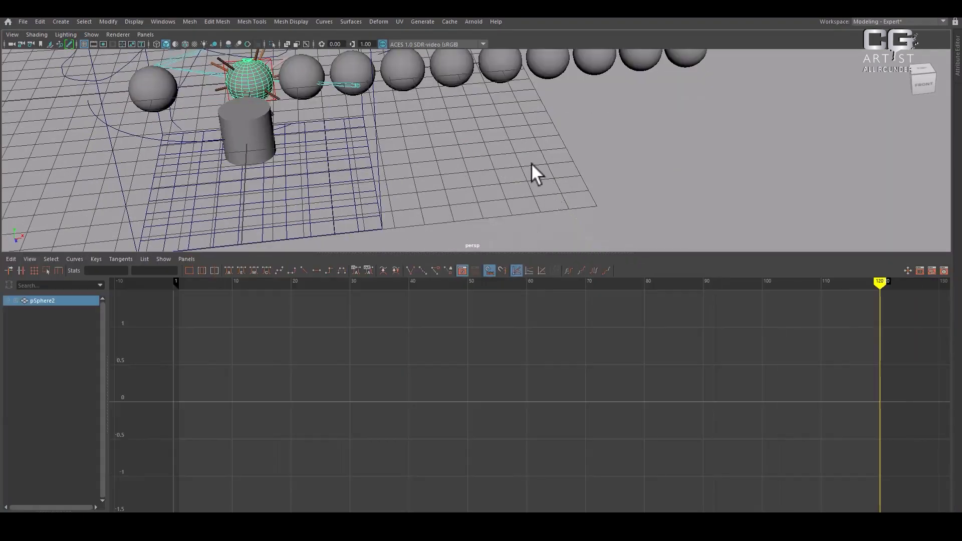
key(space)
drag(528, 93, 604, 78)
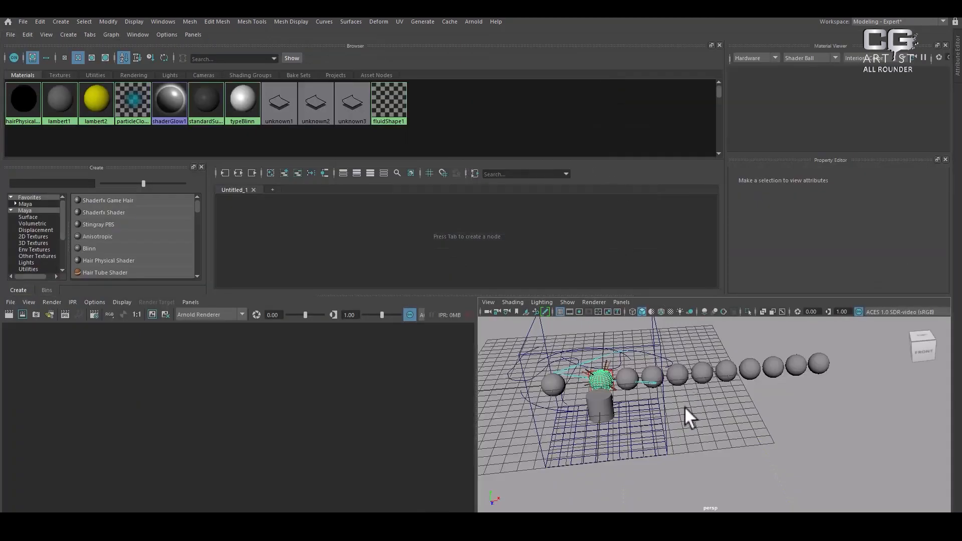
Turn on the Outliner through the hotbox and return to the single perspective view
key(space)
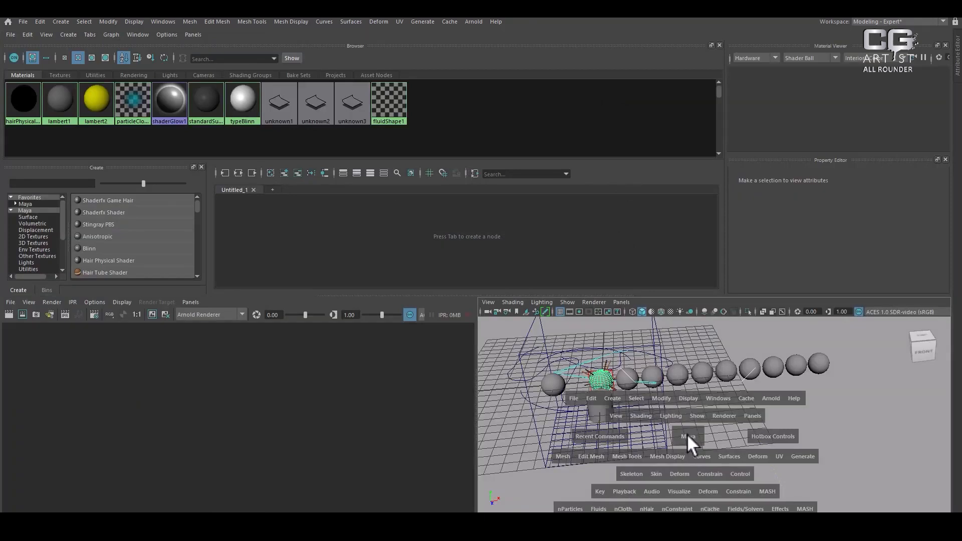
drag(675, 344, 662, 379)
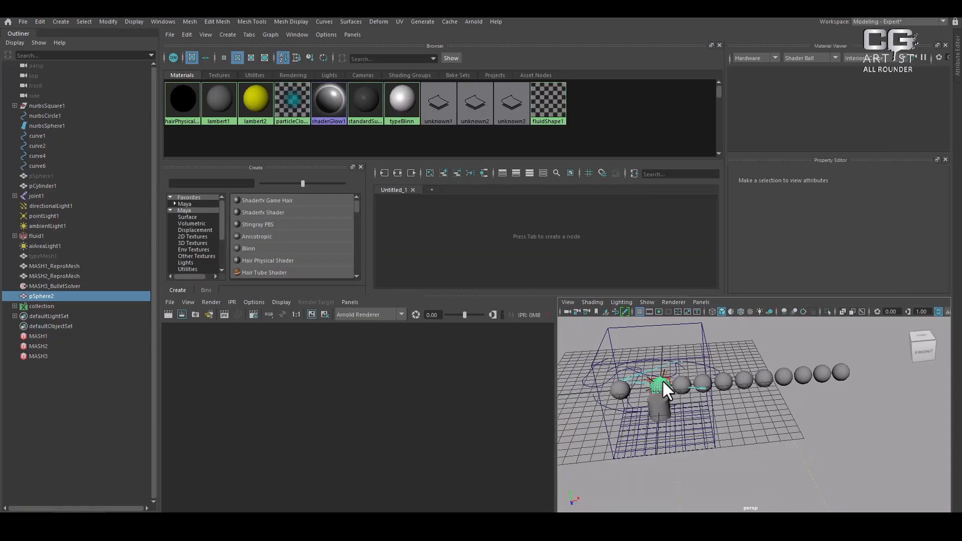
key(space)
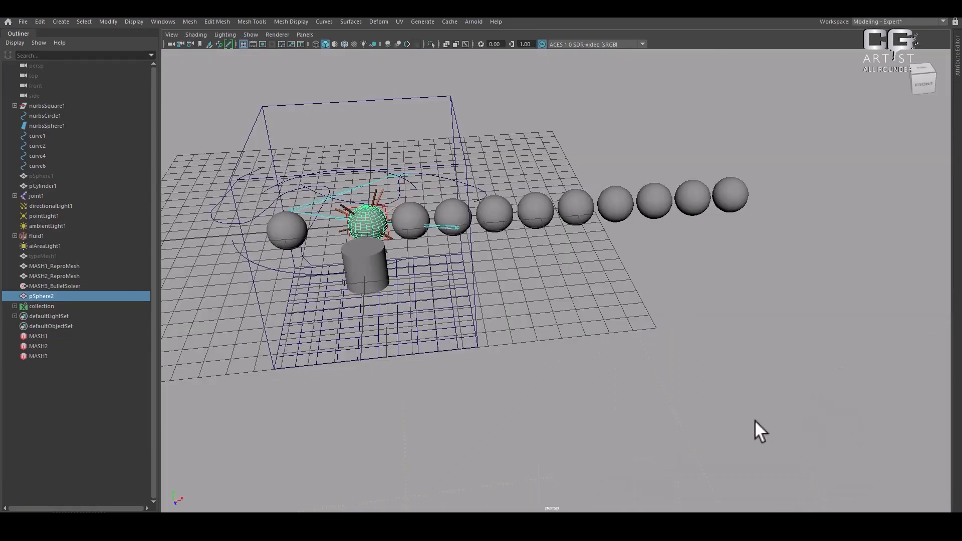
Bring up the hotbox over the viewport and look at the options in the zones above and below its menus
key(space)
drag(650, 133, 650, 133)
key(space)
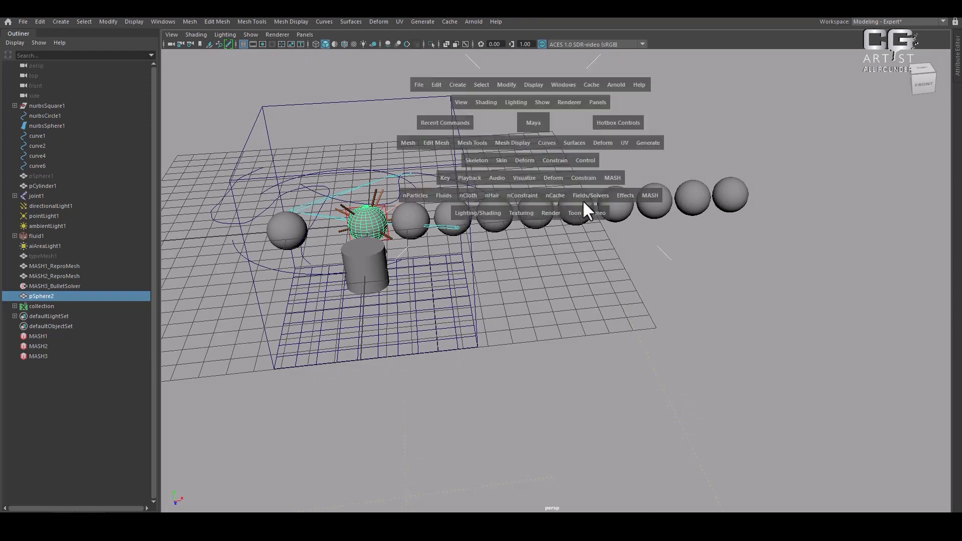
click(560, 300)
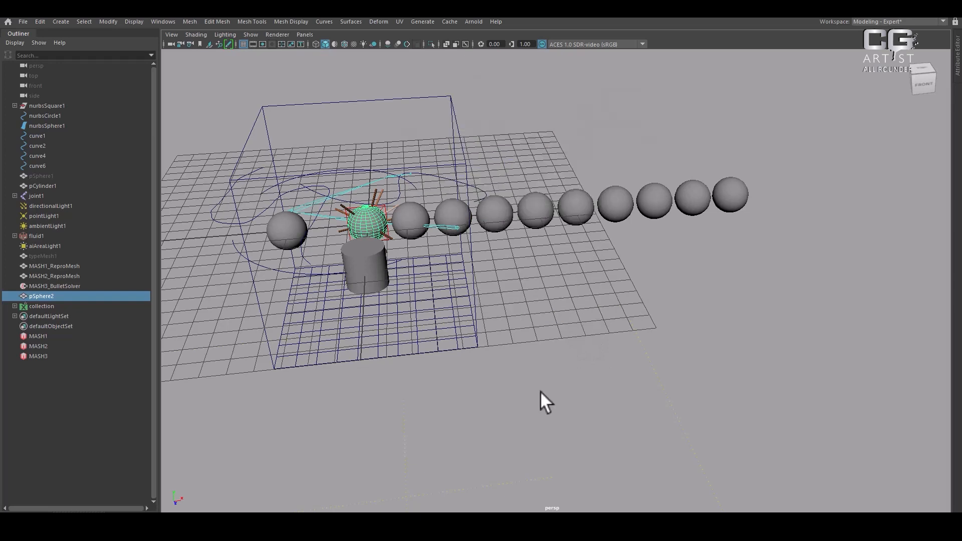
Switch to the Modeling - Standard workspace and display the four-view layout
click(891, 23)
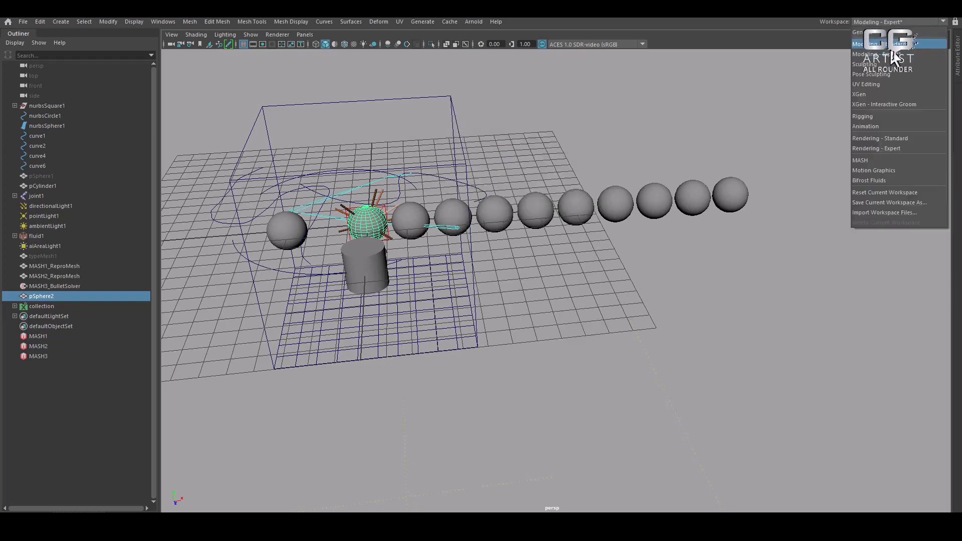
click(891, 47)
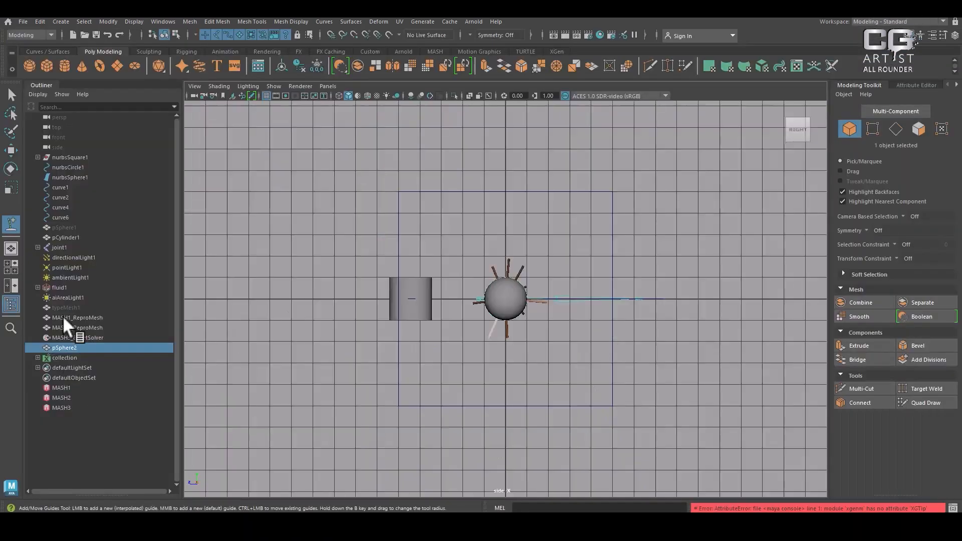
click(10, 263)
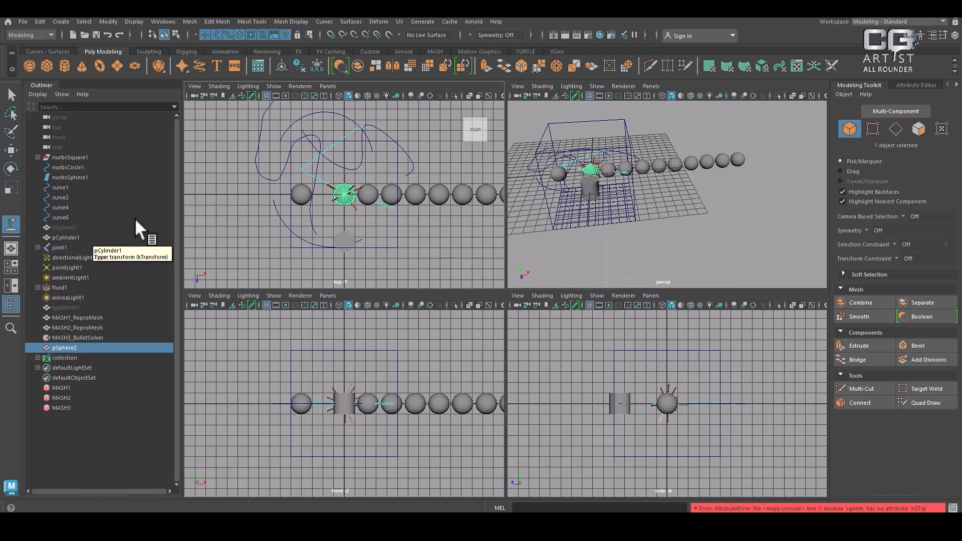
Use the hotbox to replace the side view with the Hypergraph and the front view with the Render View
key(space)
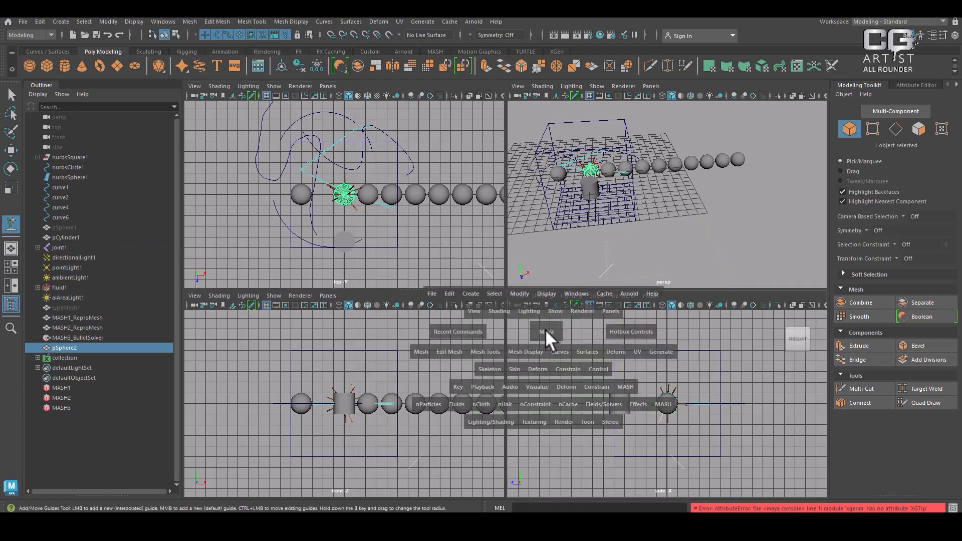
click(569, 440)
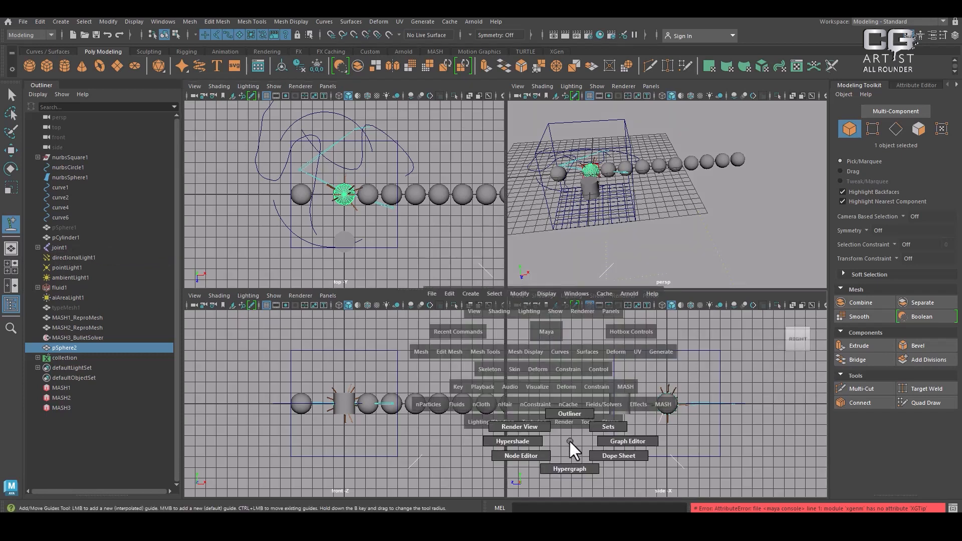
click(567, 473)
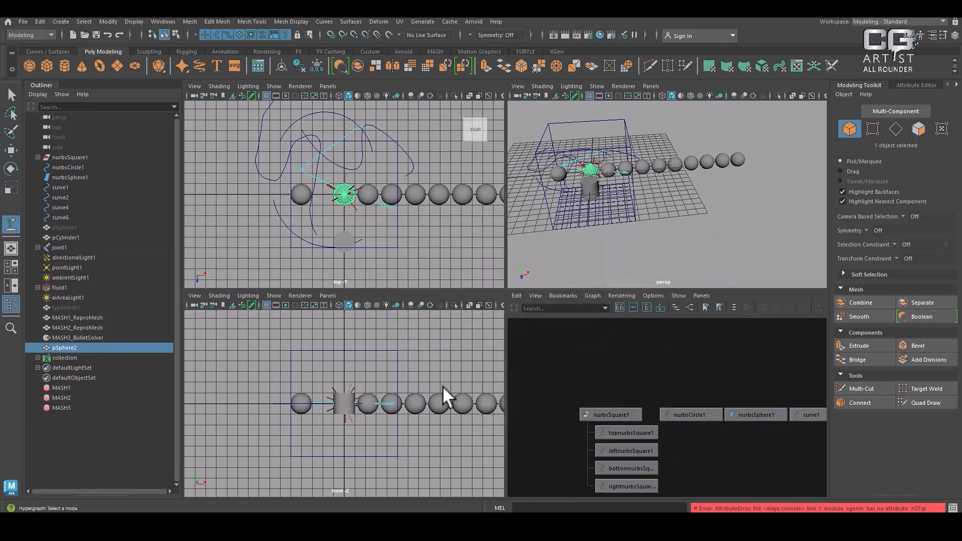
key(space)
click(342, 466)
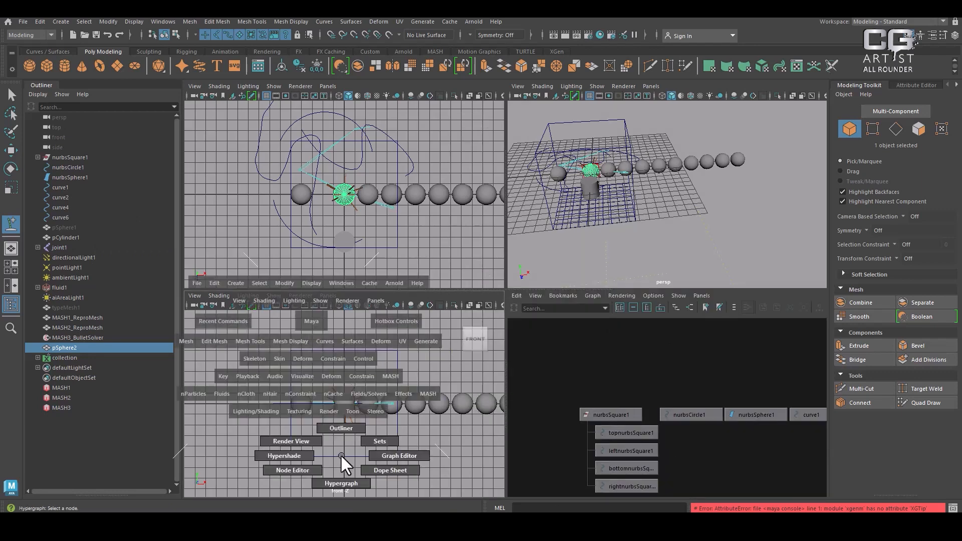
drag(340, 455, 291, 435)
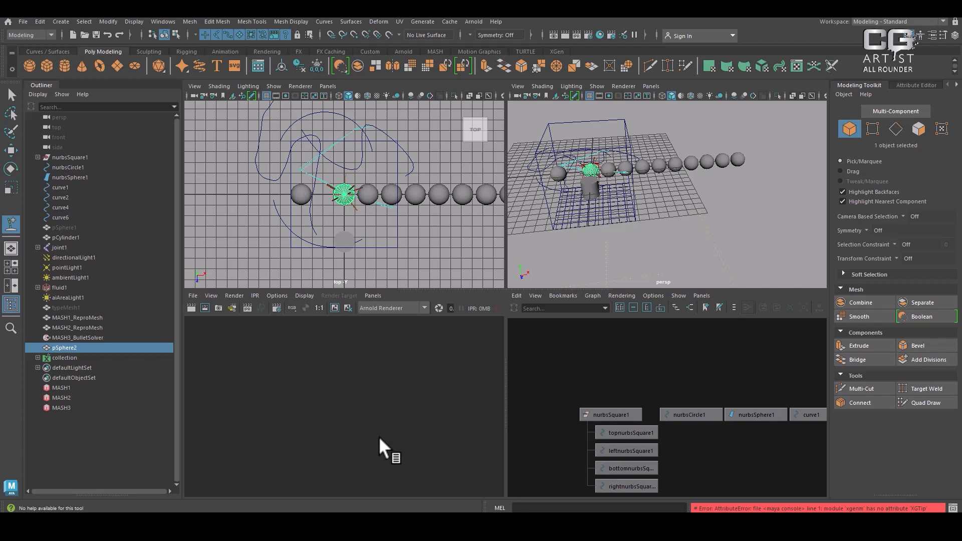
Orbit the perspective view slightly, and replace the top view with the Hypershade through the hotbox
alt+right_drag(566, 138, 681, 178)
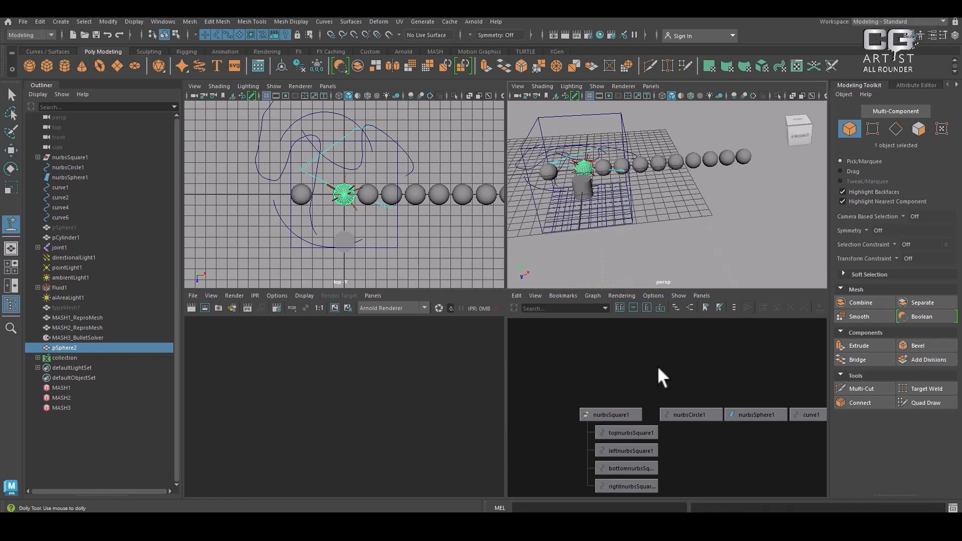
key(space)
click(337, 260)
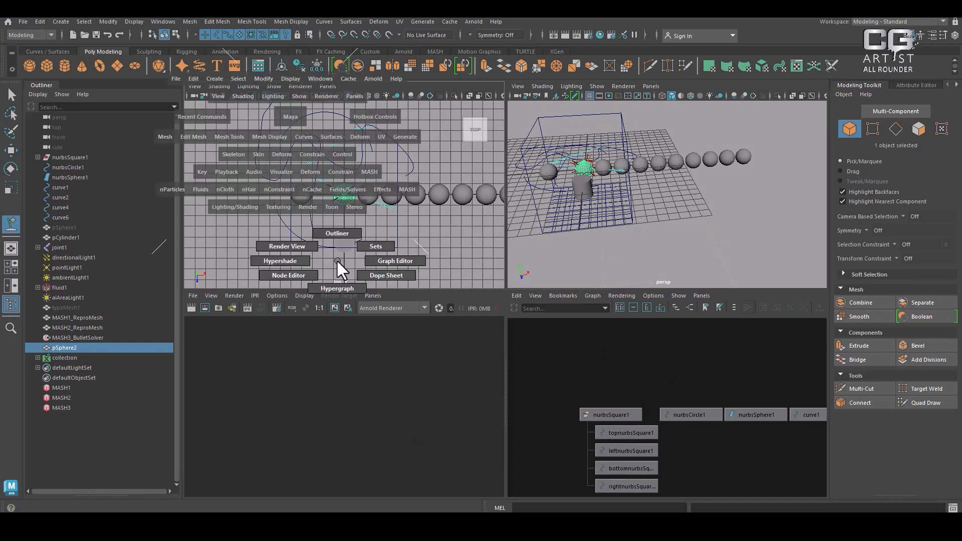
drag(335, 260, 250, 260)
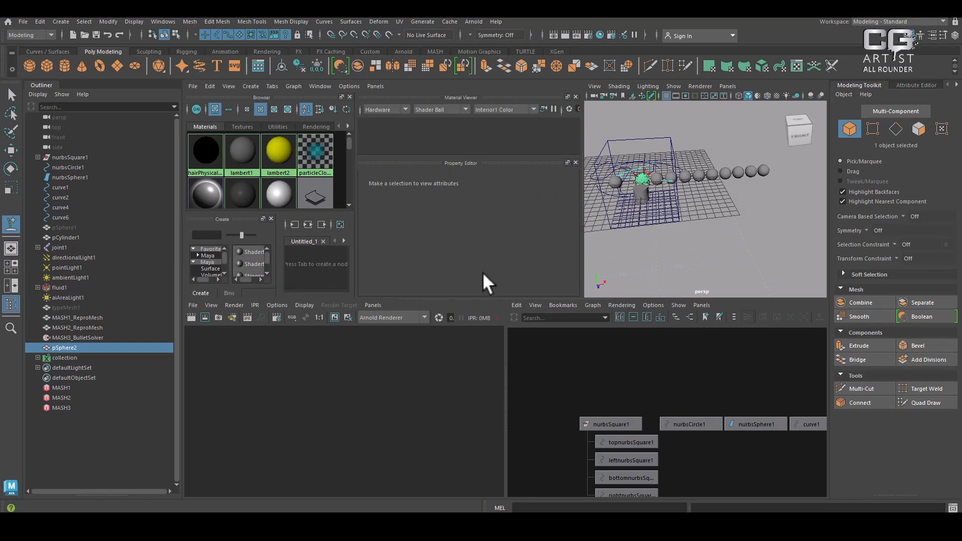
Expand the perspective view to fill the panel area and hide the Outliner through the hotbox
click(708, 252)
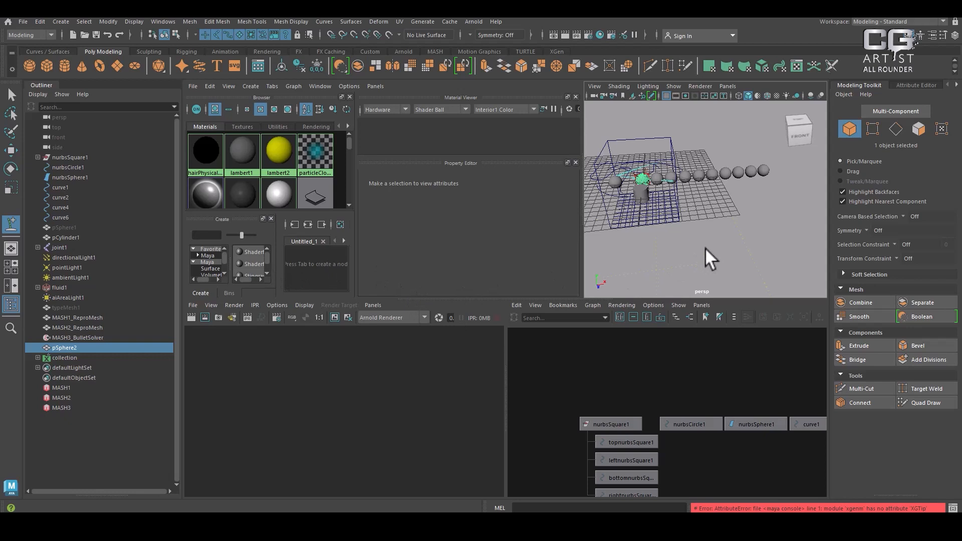
key(space)
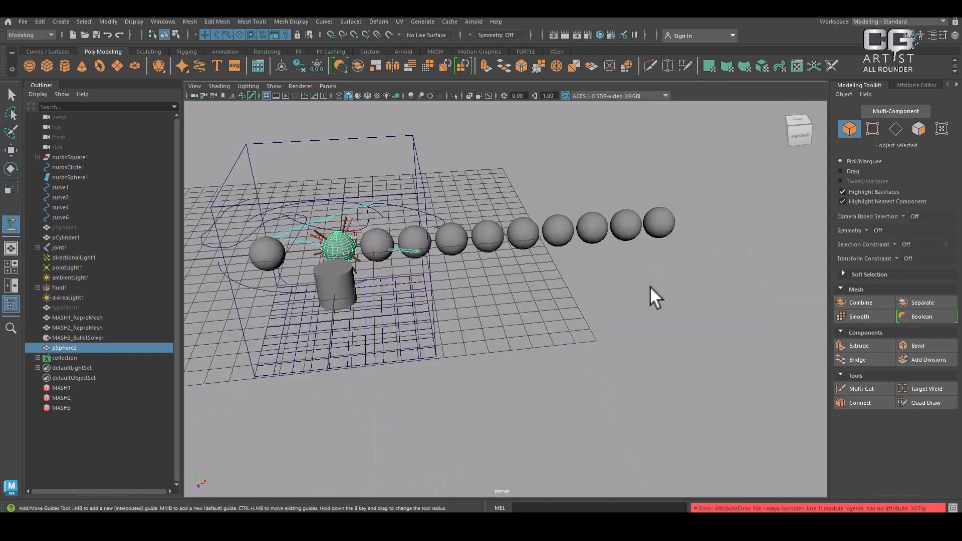
key(space)
click(650, 171)
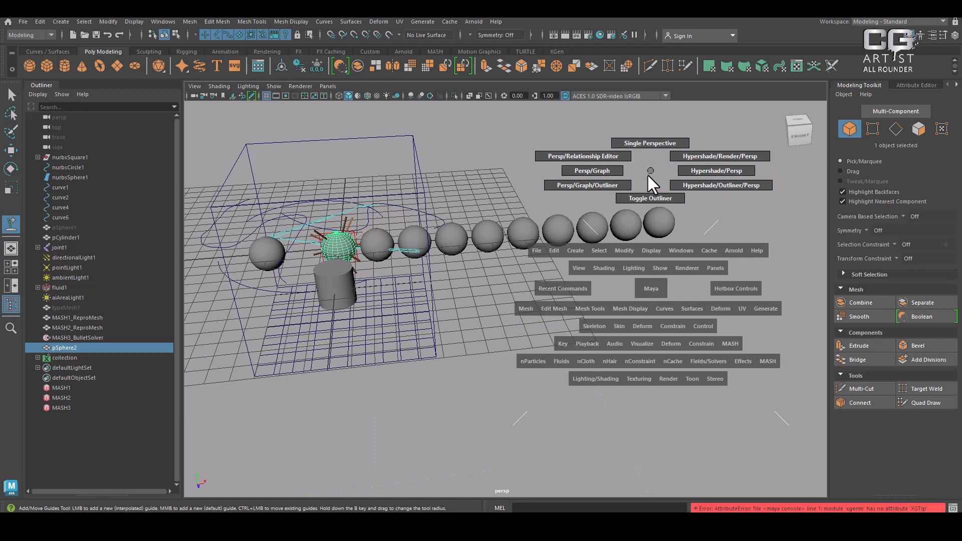
drag(647, 173, 649, 183)
Try the Render View in place of the perspective view through the hotbox, and return to the perspective view
key(space)
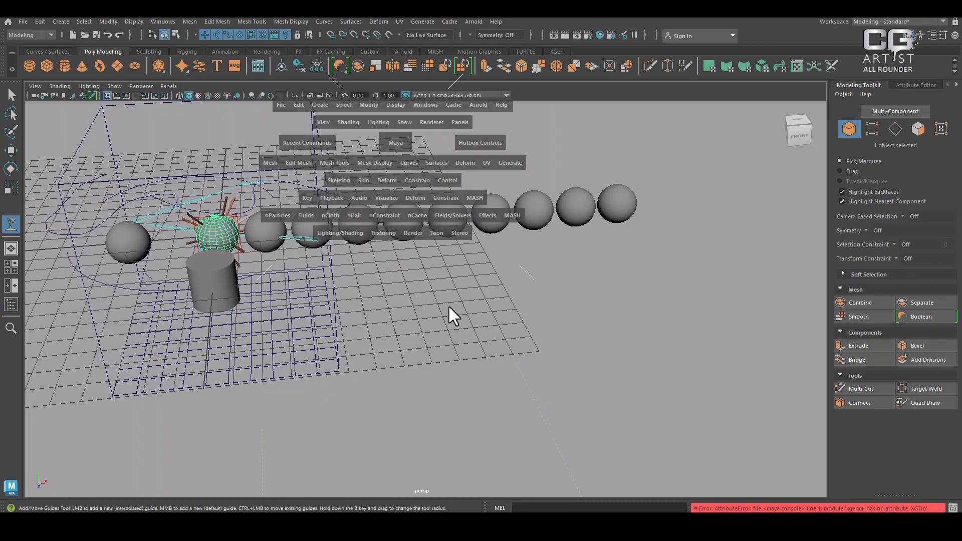
drag(421, 292, 422, 294)
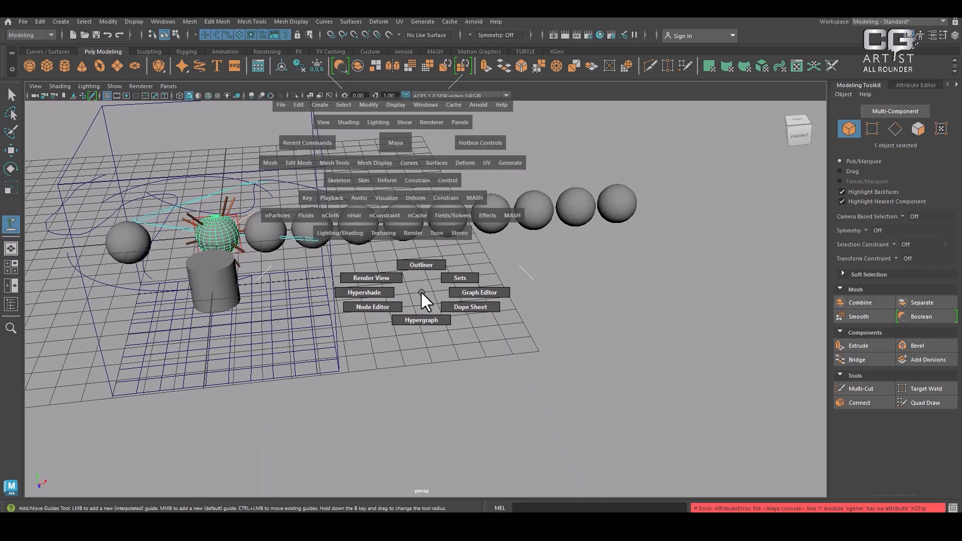
drag(420, 291, 363, 280)
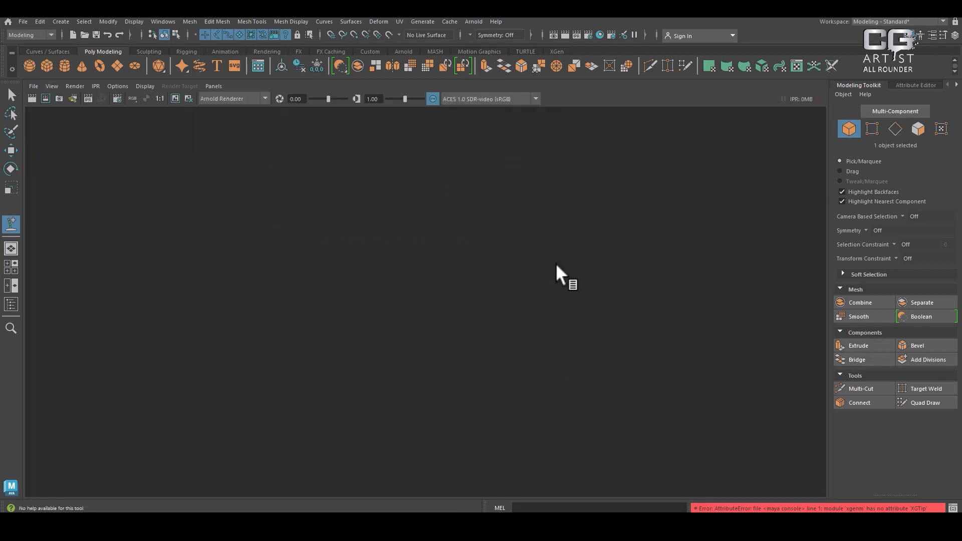
key(space)
drag(557, 275, 561, 240)
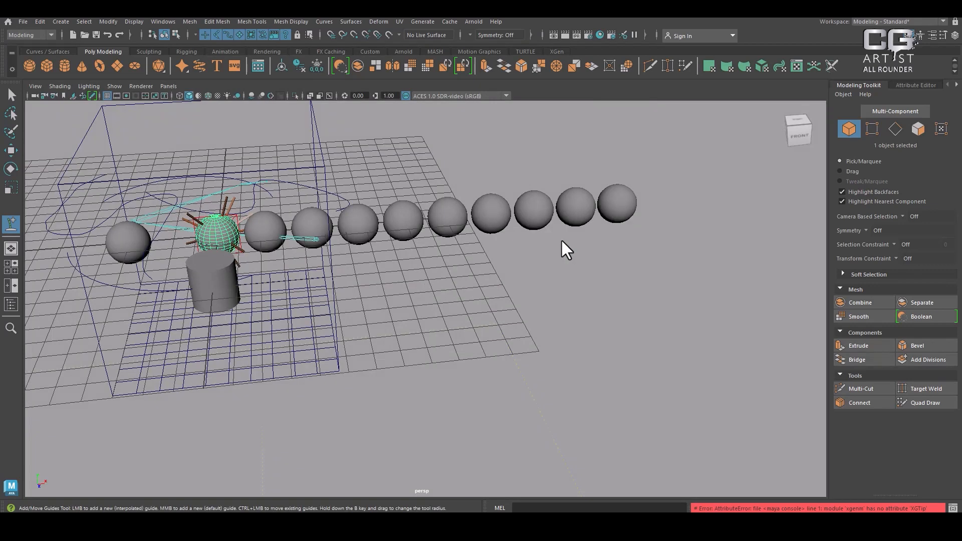
Bring up the hotbox and compare the options of its north and south zones, including the Outliner-to-Hypergraph editor list
key(space)
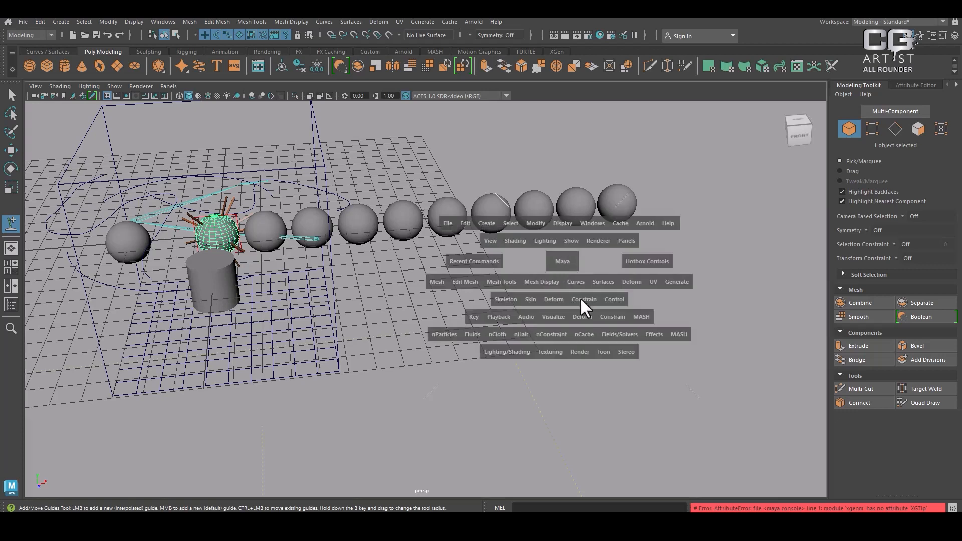
drag(558, 140, 557, 202)
click(575, 414)
drag(559, 132, 559, 132)
drag(571, 392, 571, 393)
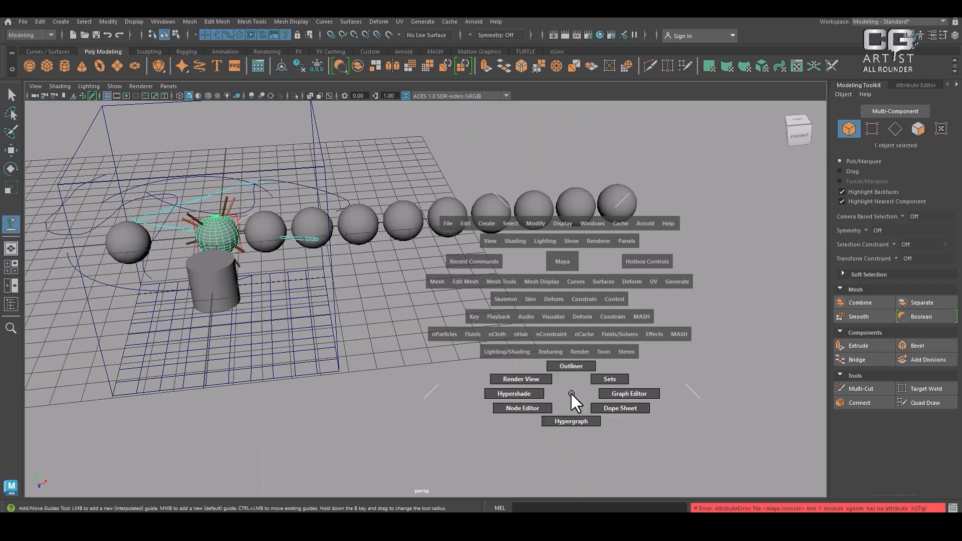
drag(570, 392, 570, 391)
Switch to the browser, enlarge the Wikipedia compass image showing the cardinal directions, and return to Maya
key(alt+Tab)
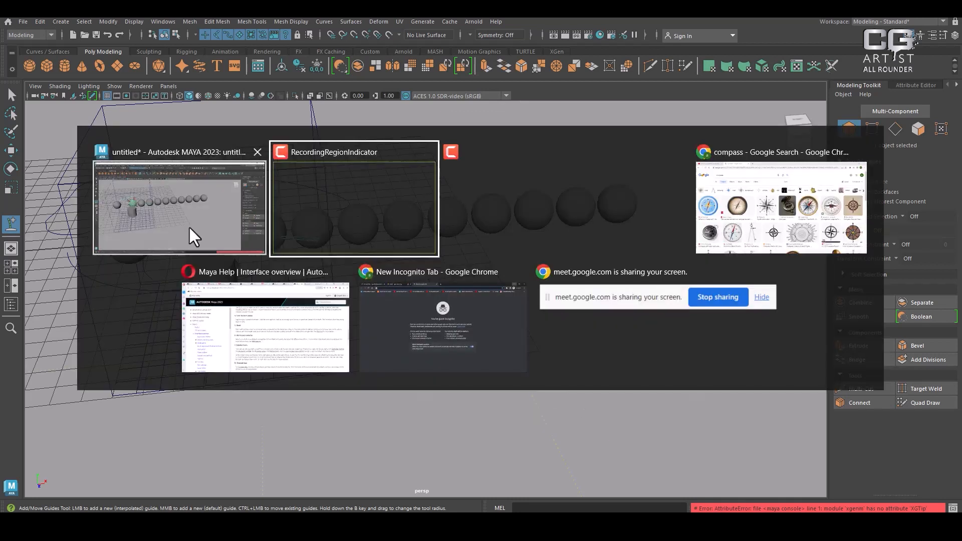
click(795, 200)
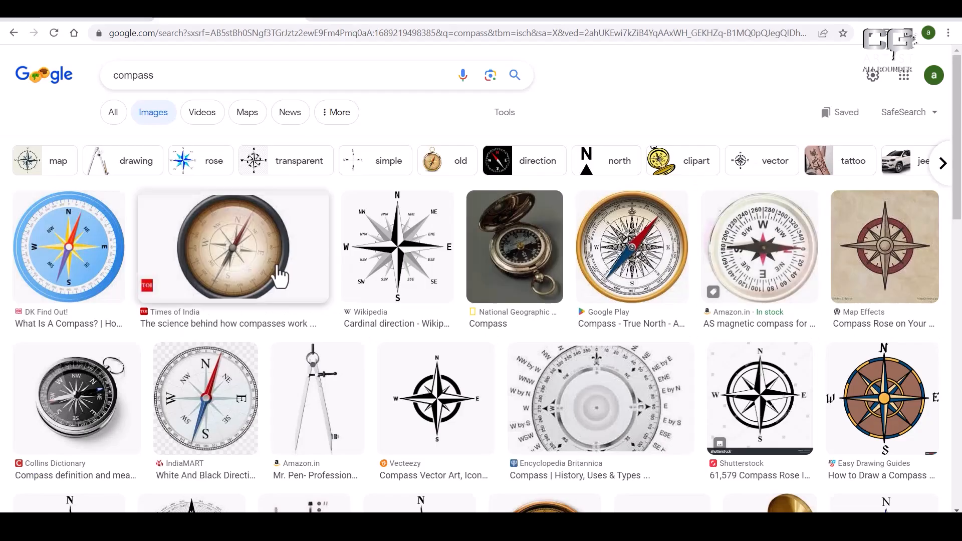
click(440, 260)
key(alt+Tab)
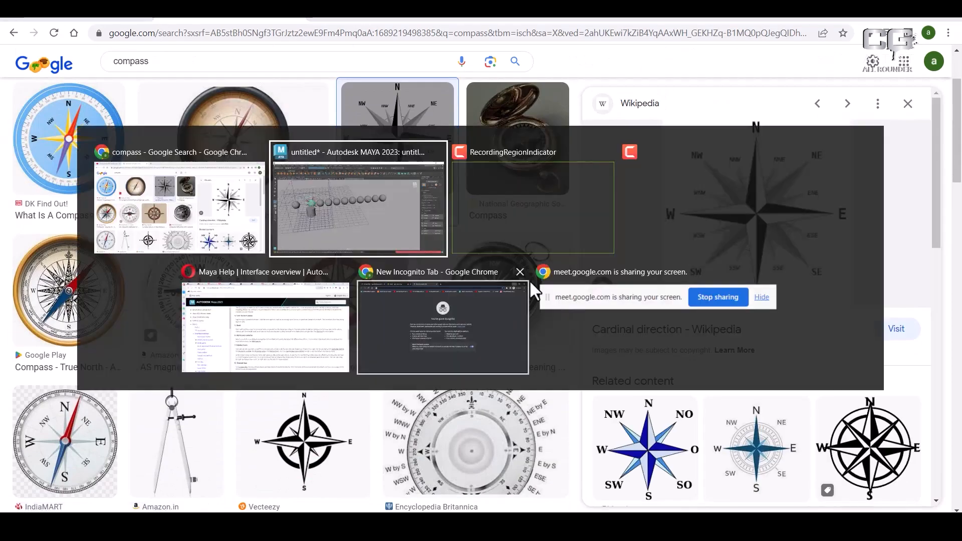
click(370, 214)
Use the hotbox's east zone to hide the shelf and show it again
key(space)
click(663, 259)
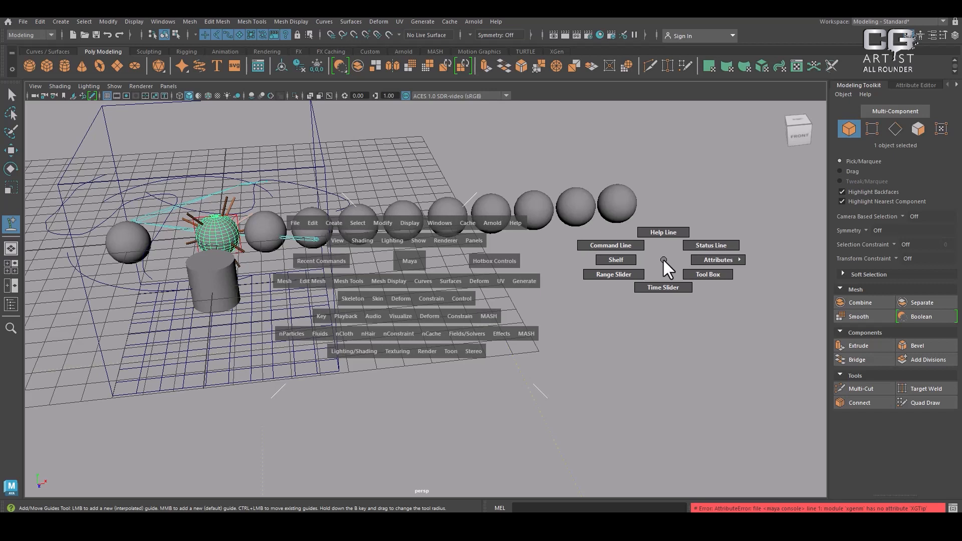
drag(662, 257, 593, 259)
key(space)
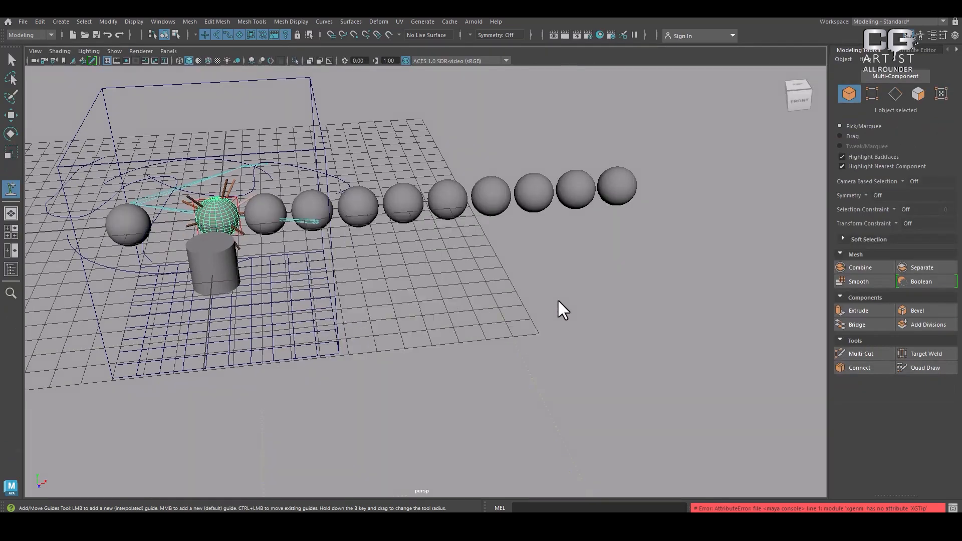
key(space)
drag(672, 239, 583, 239)
key(space)
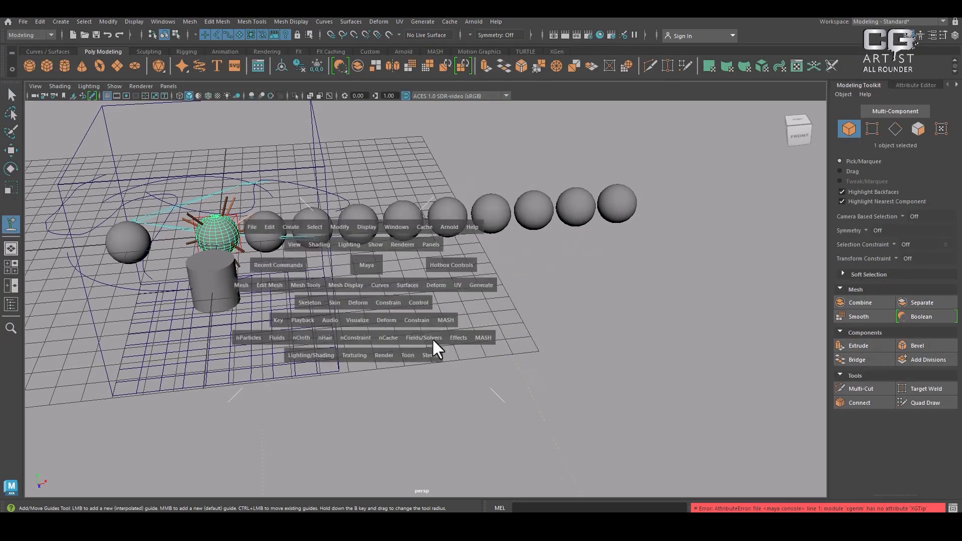
Use the hotbox's east zone to hide the status line, show it again, and hide the shelf
drag(689, 272, 688, 272)
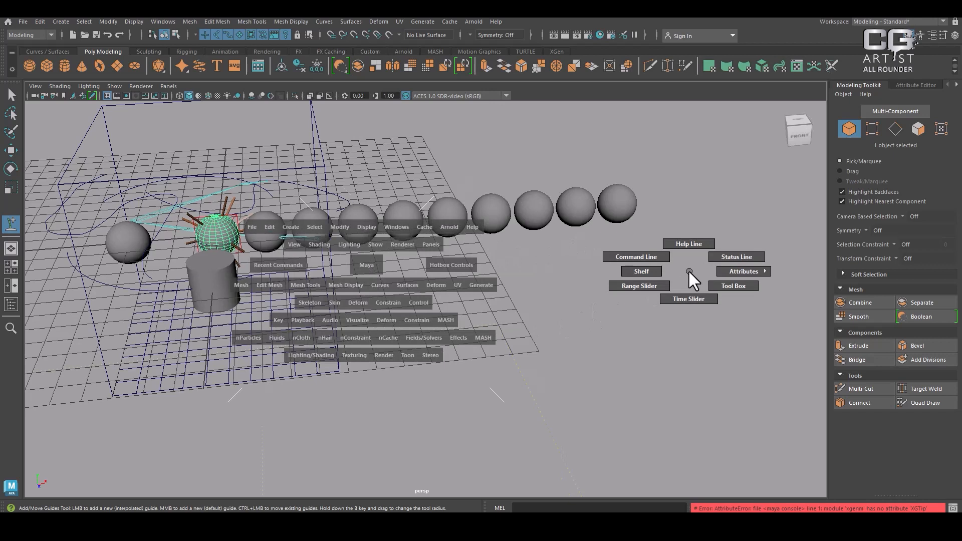
drag(688, 269, 747, 256)
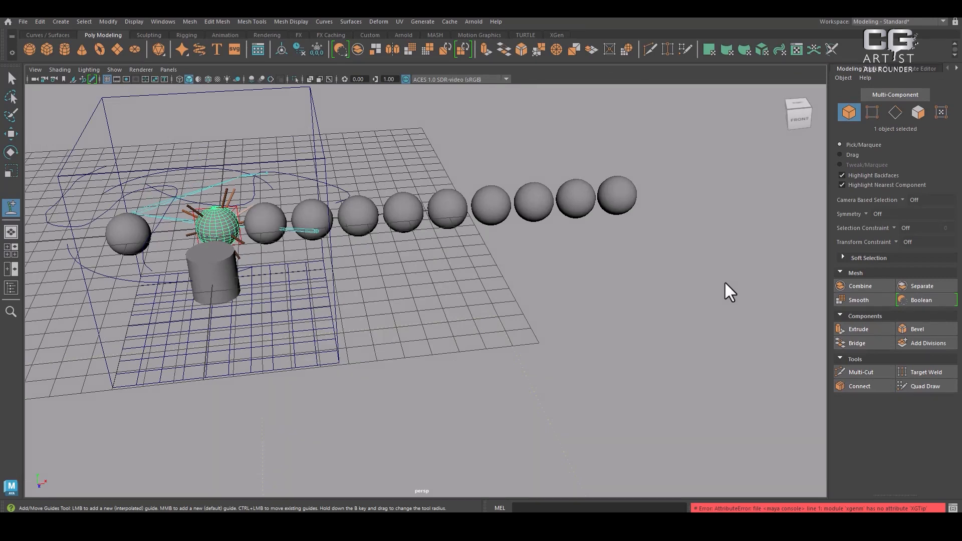
key(space)
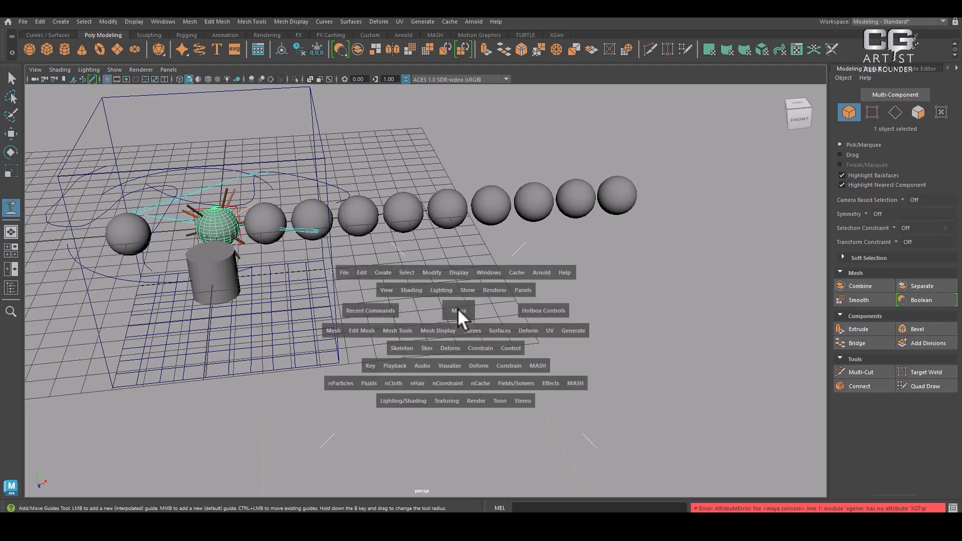
click(697, 309)
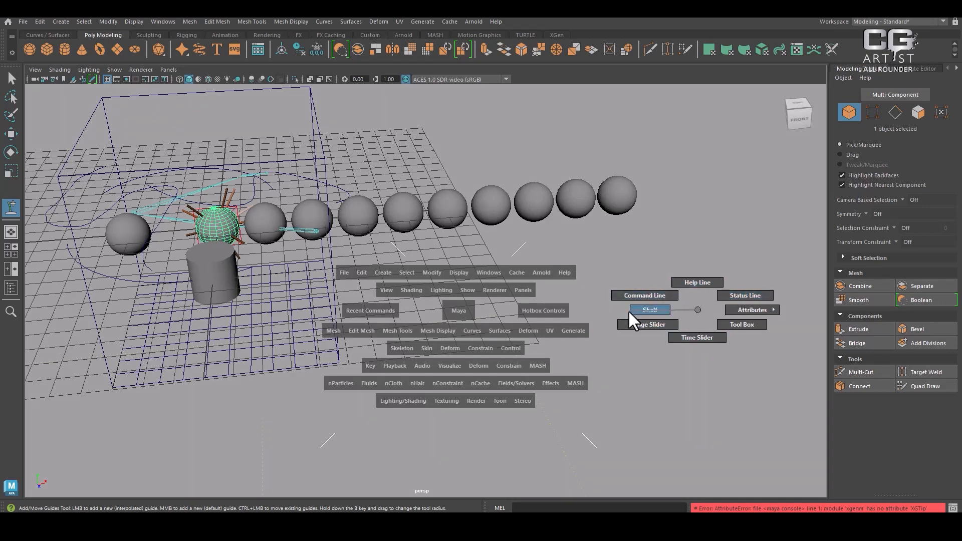
drag(627, 310, 627, 309)
drag(689, 295, 742, 263)
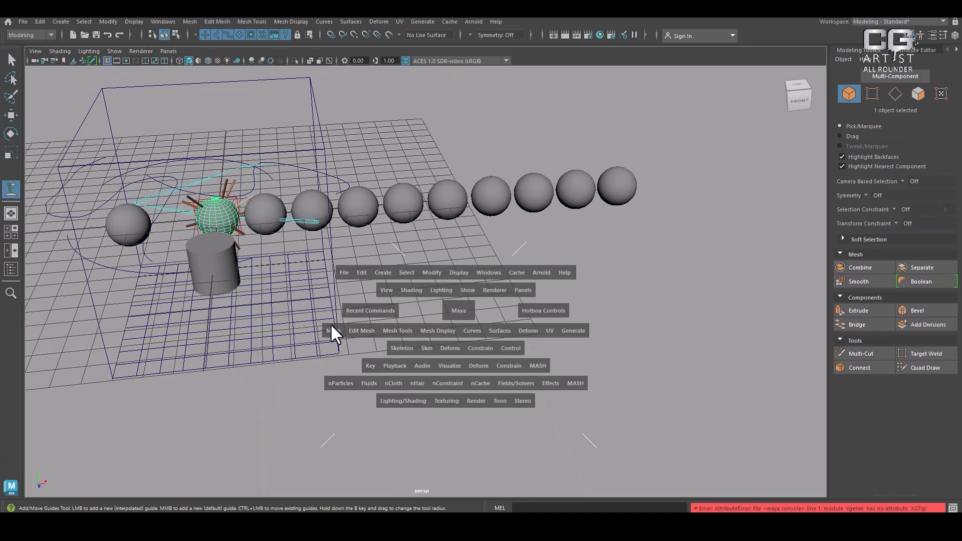
Bring up the hotbox's west zone and examine its selection mask and Object/Components options, with a brief look at the Maya Help page
drag(262, 311, 263, 311)
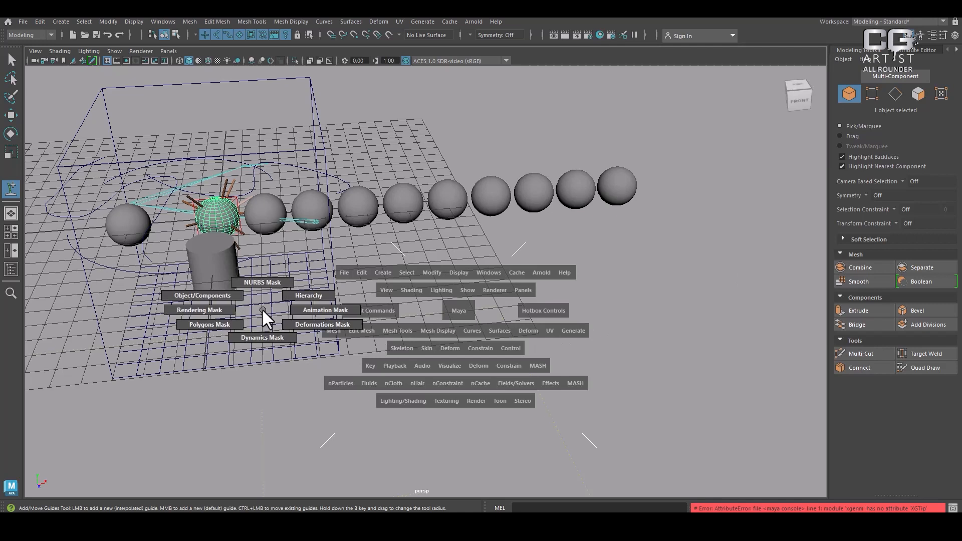
click(262, 308)
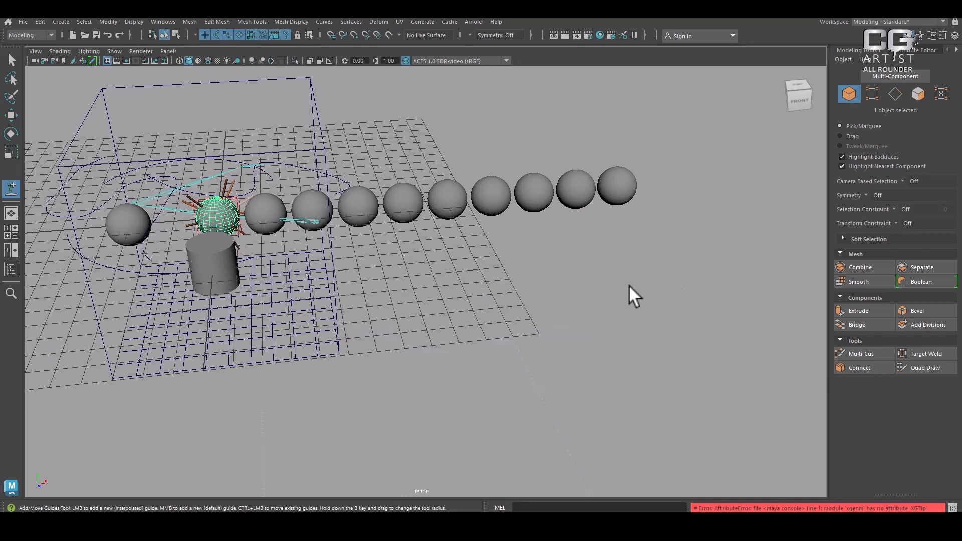
key(space)
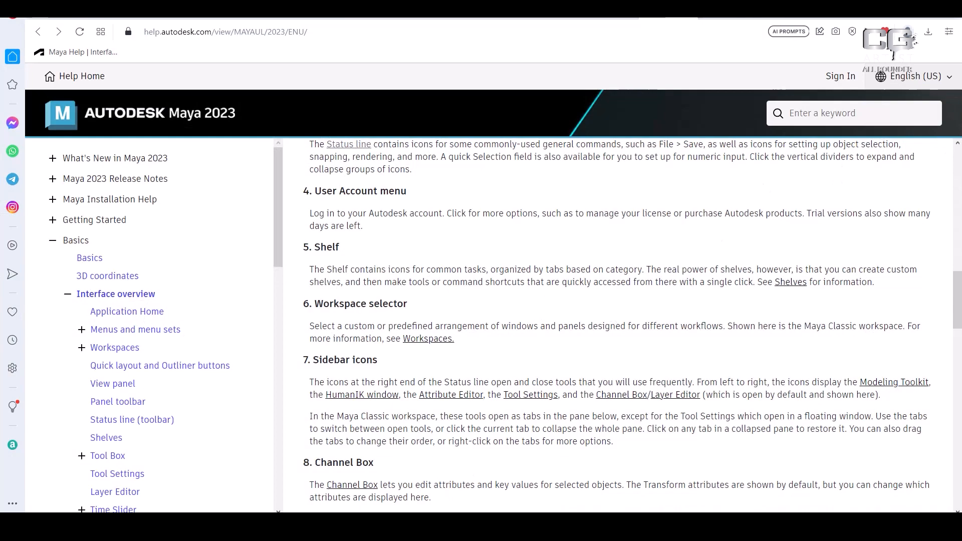
mouse_move(414, 525)
click(527, 491)
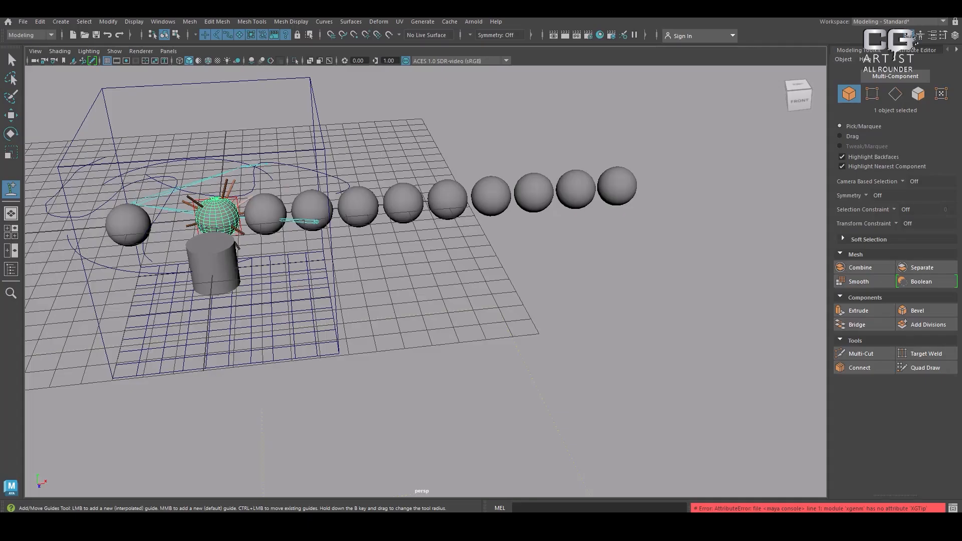
Use the hotbox's west zone to try component selection, hierarchy selection and the Animation Mask, ending in component selection
key(space)
click(318, 300)
drag(318, 299, 264, 283)
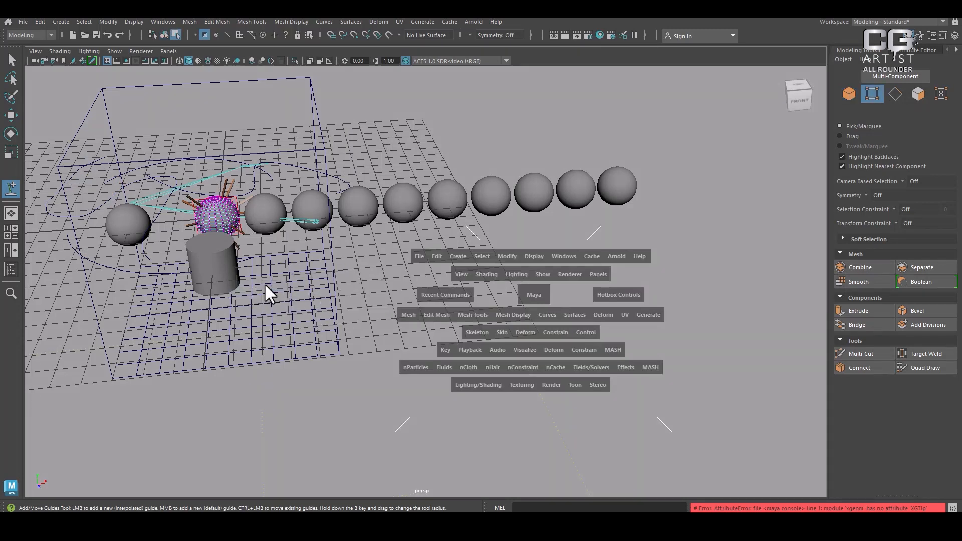
drag(325, 304, 323, 257)
drag(325, 298, 217, 297)
drag(297, 278, 299, 325)
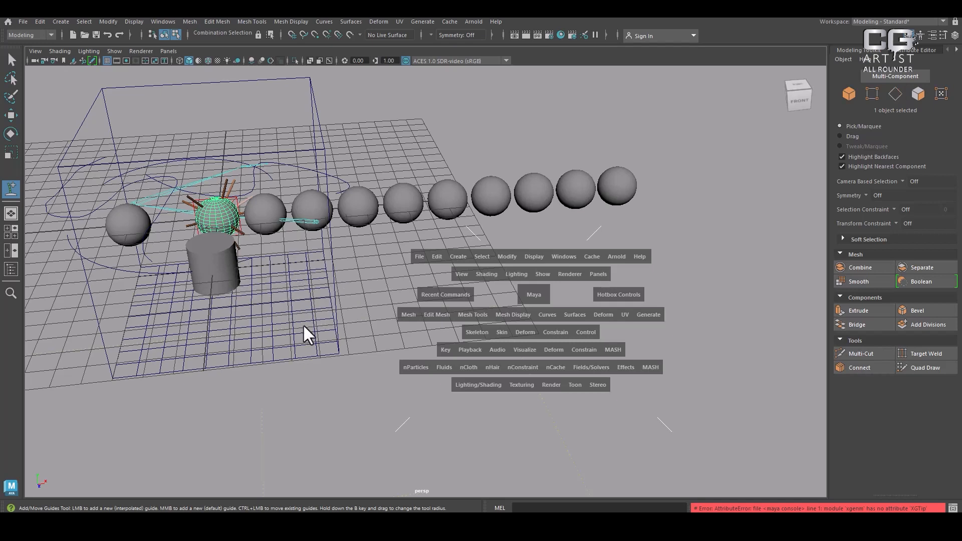
drag(284, 271, 323, 279)
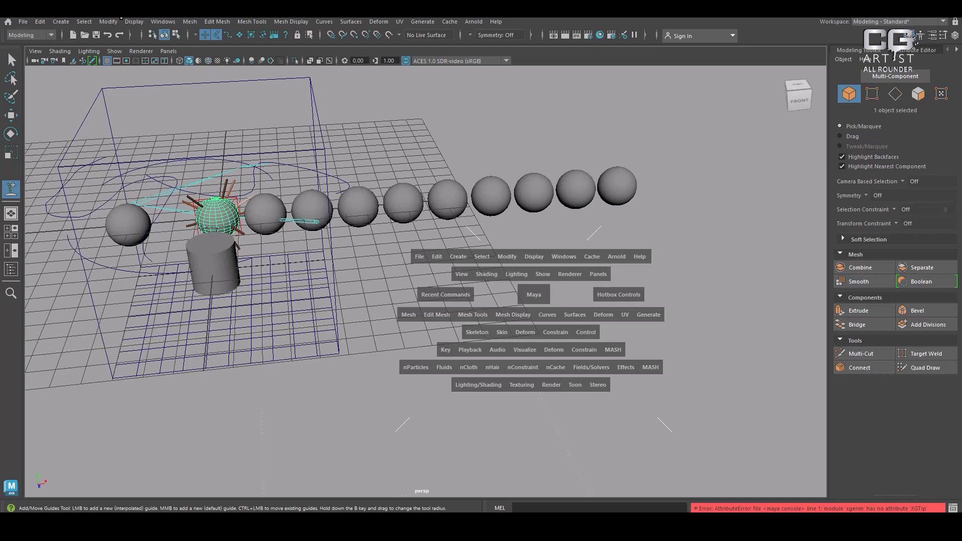
drag(302, 301, 244, 290)
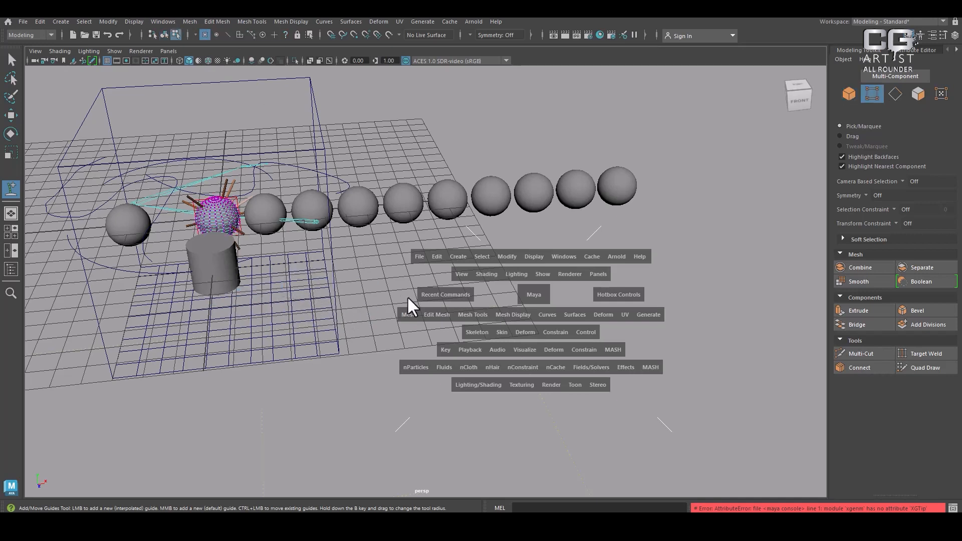
Bring up the hotbox again and review the options of its east and west zones
key(space)
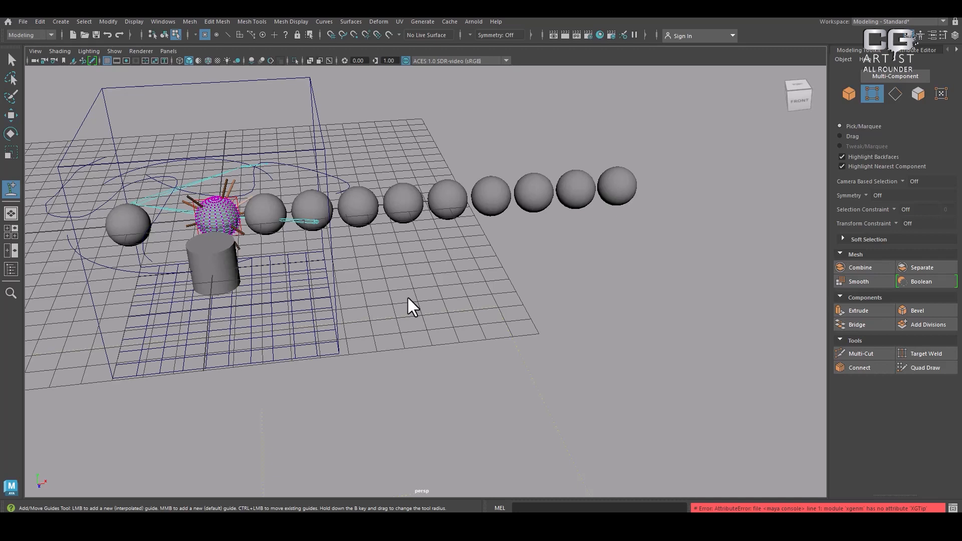
key(space)
click(675, 231)
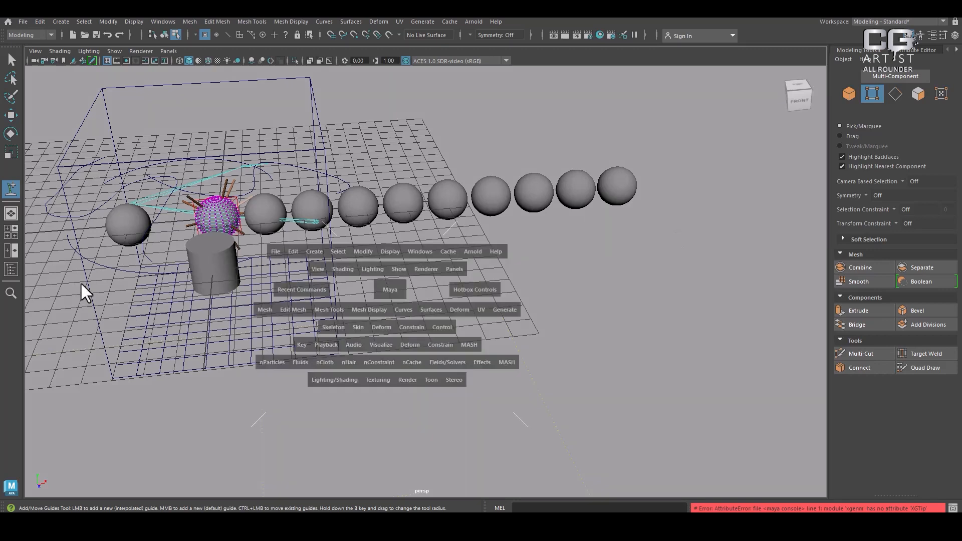
click(105, 291)
key(alt+Tab)
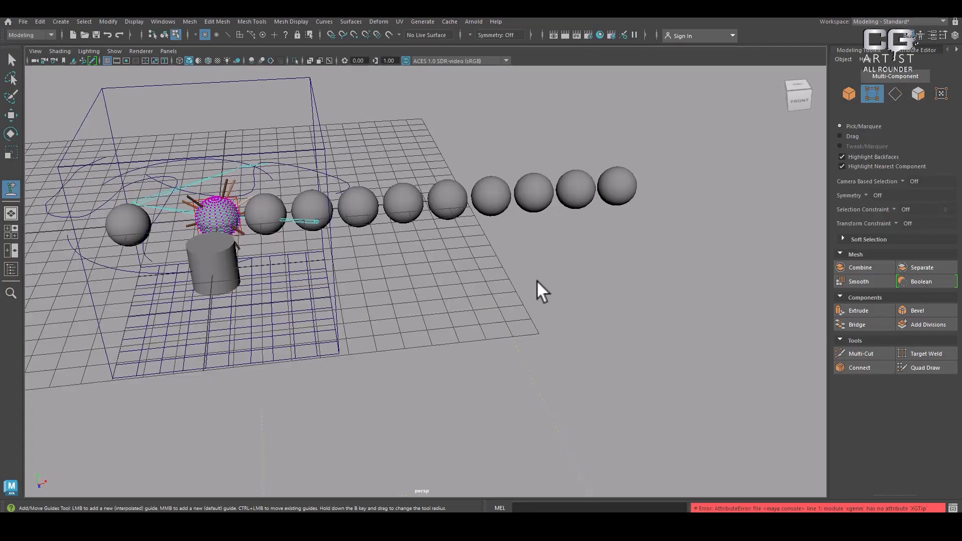
Try the UV Editing workspace and return to the Modeling - Standard workspace
alt+drag(416, 294, 553, 280)
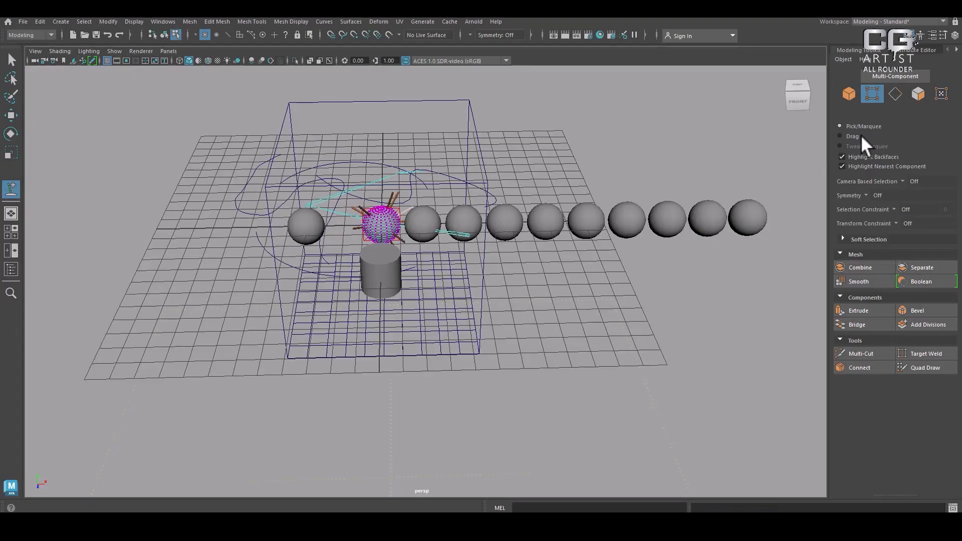
click(869, 20)
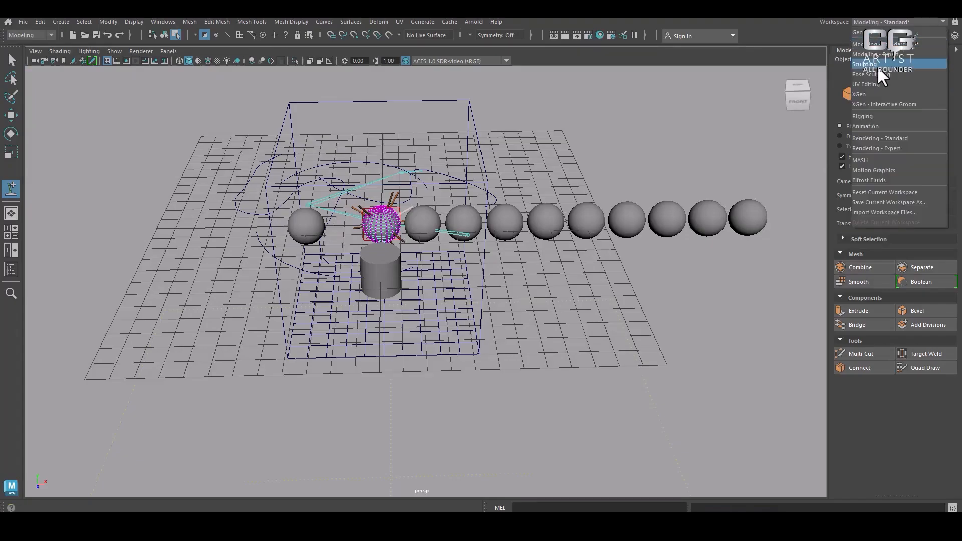
click(878, 83)
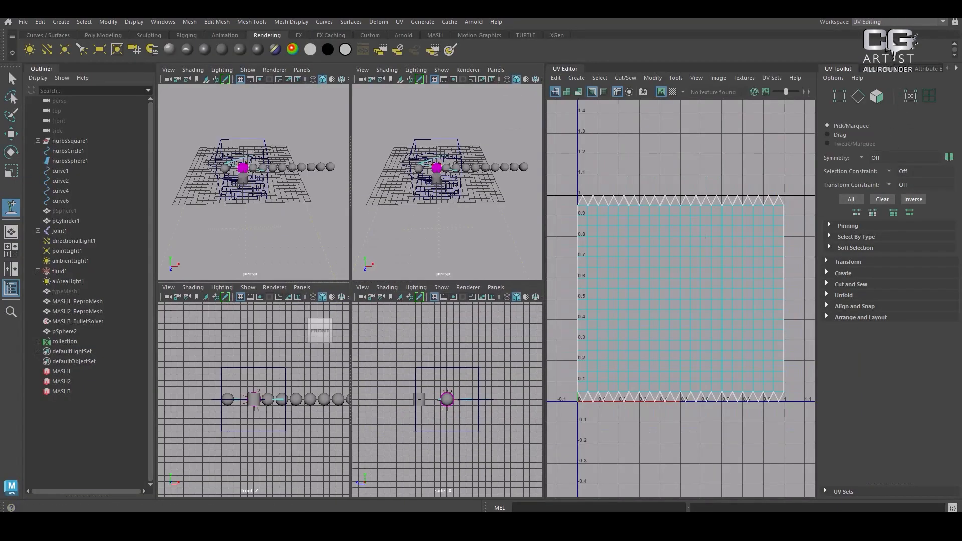
click(887, 21)
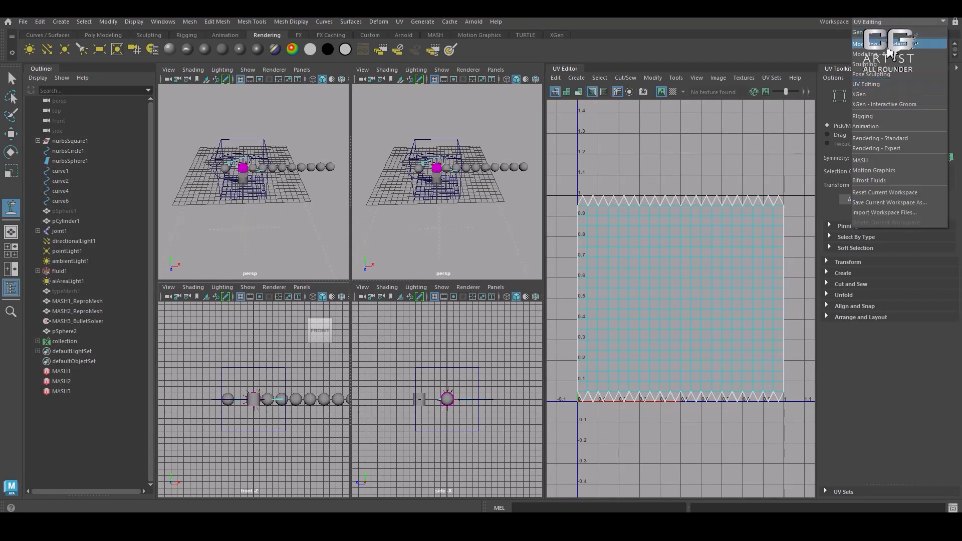
click(887, 44)
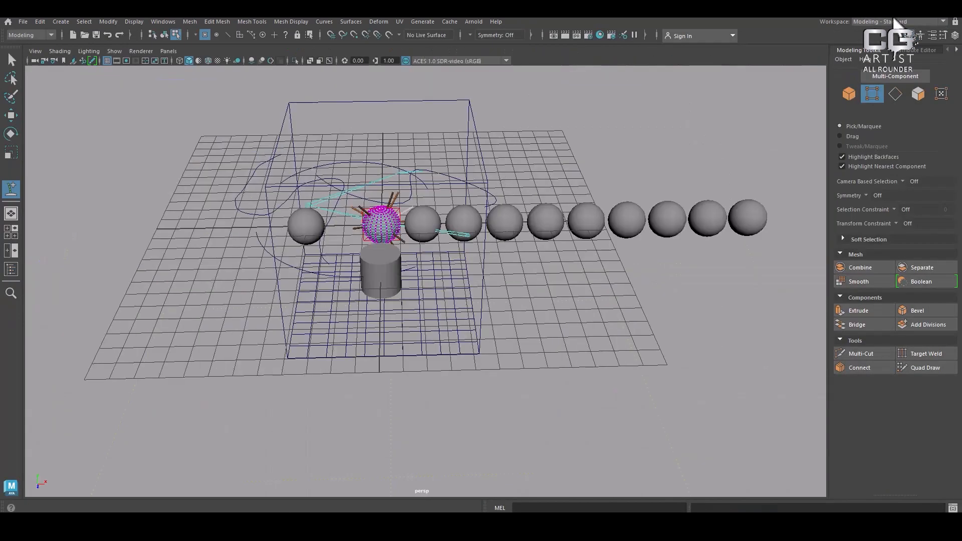
Load the General workspace, and switch from it to the UV Editing workspace to compare their layouts
click(895, 22)
click(890, 34)
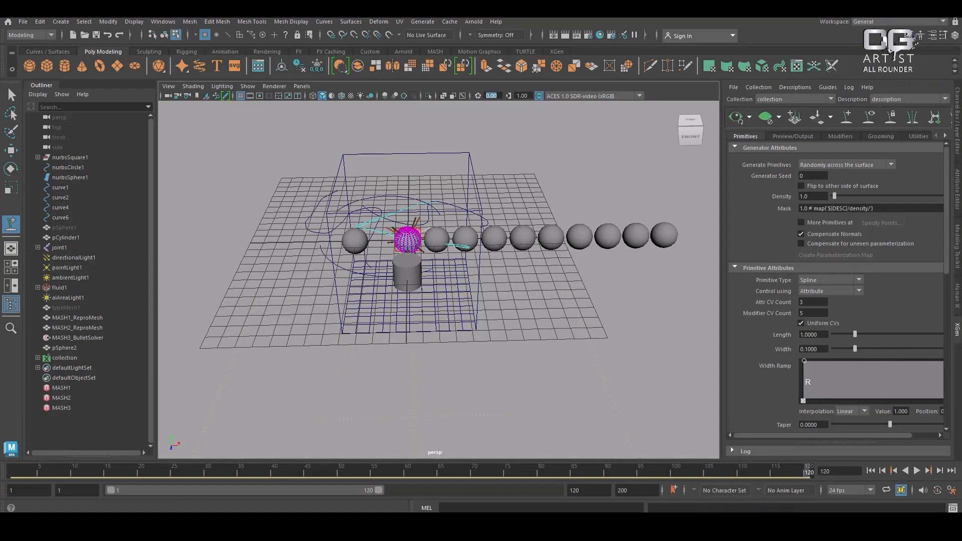
click(877, 23)
click(879, 80)
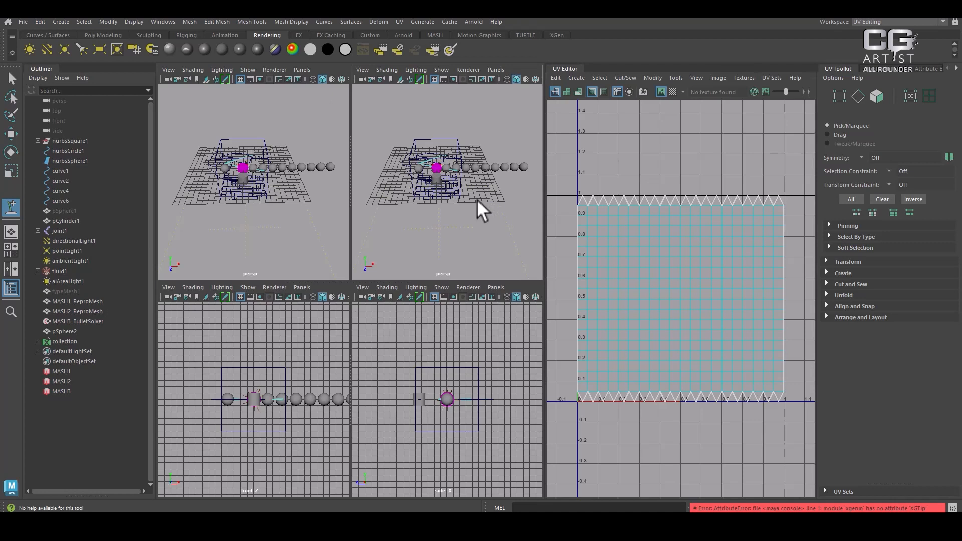
Load the XGen workspace, and switch from it to the Rigging workspace to compare their panels
click(892, 22)
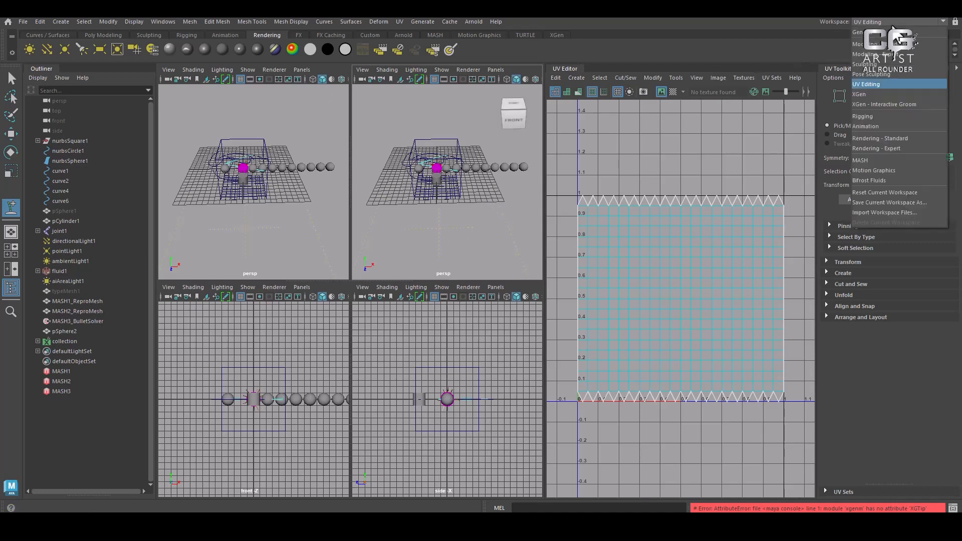
click(879, 94)
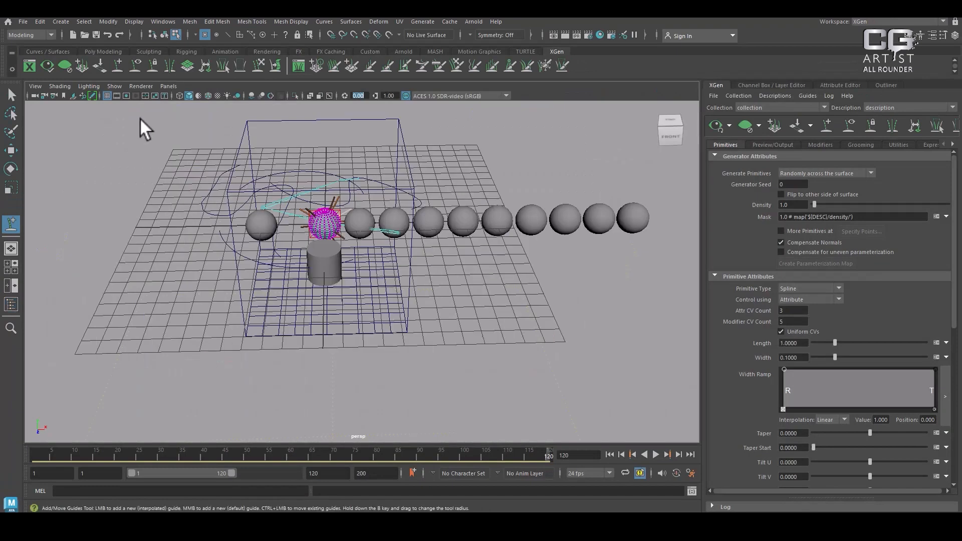
click(874, 21)
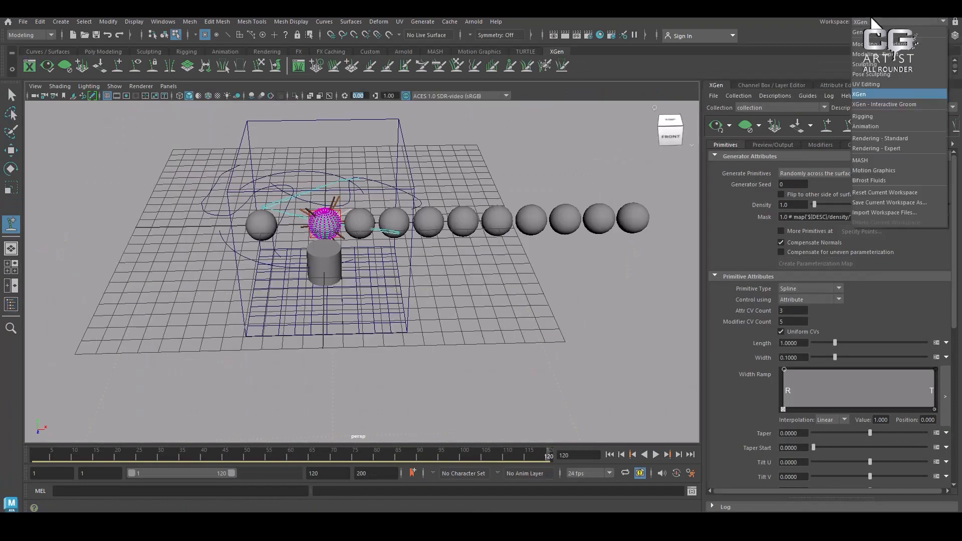
click(891, 115)
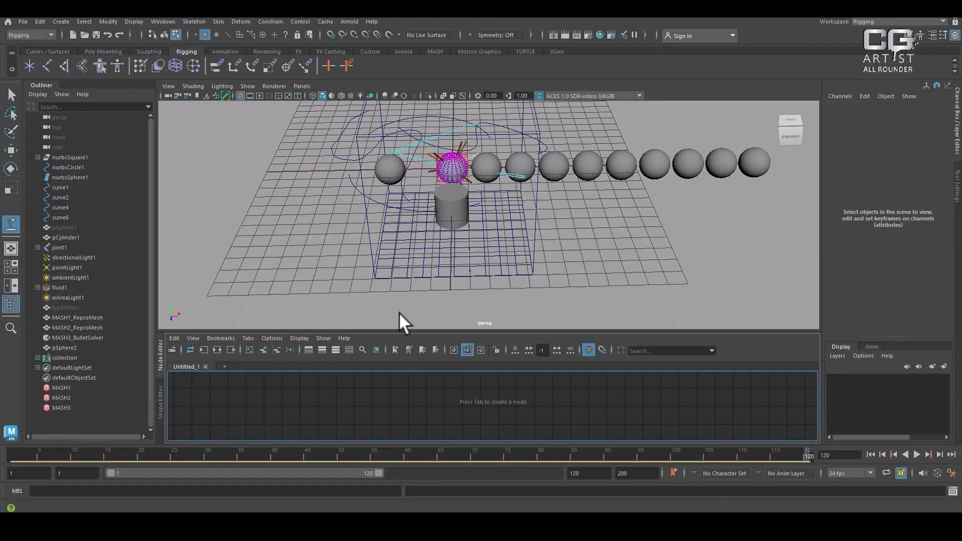
Load the Animation workspace, and switch from it to the MASH workspace
click(882, 22)
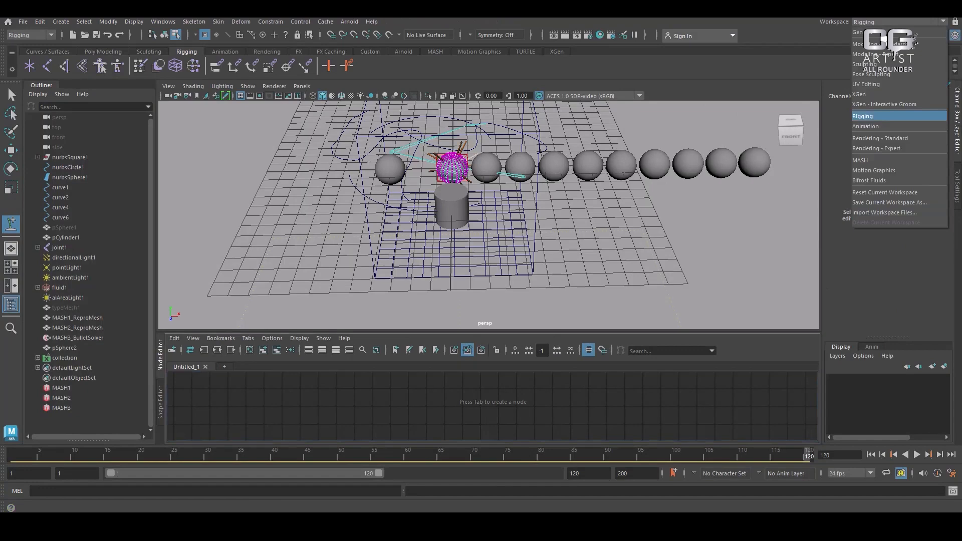
click(880, 125)
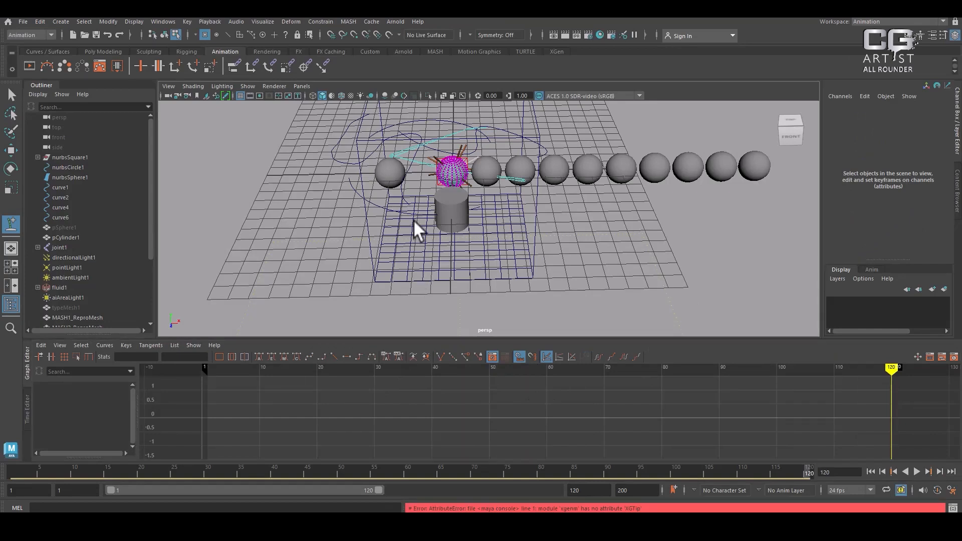
key(space)
click(896, 21)
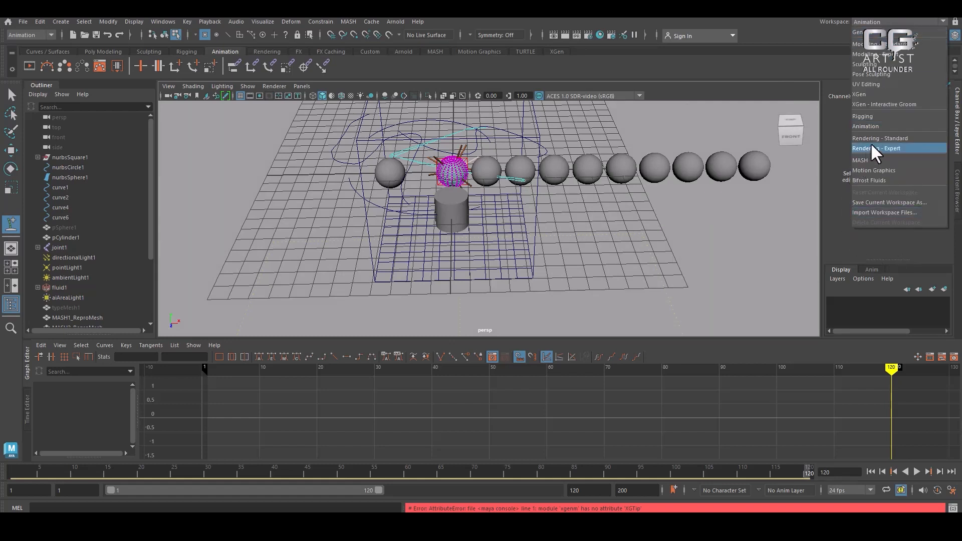
click(888, 161)
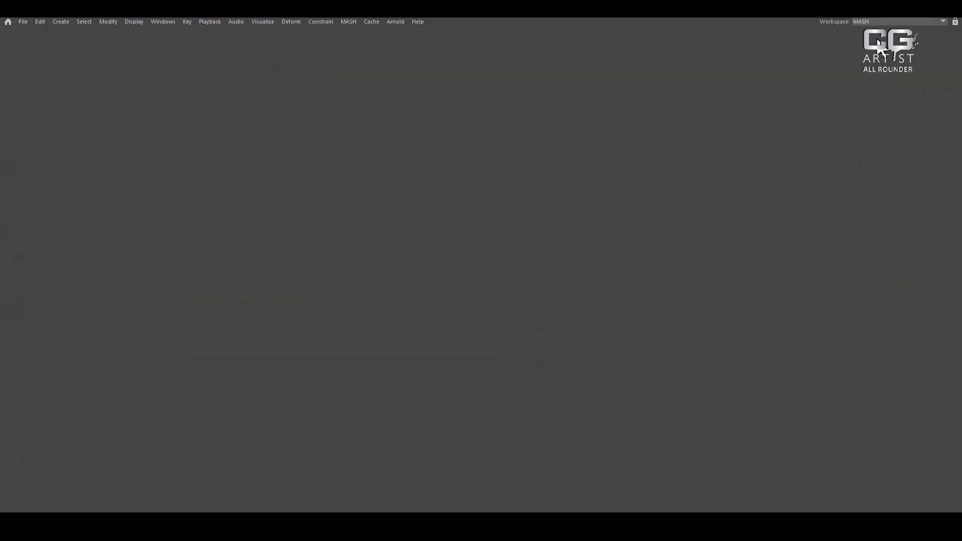
Switch to the Motion Graphics workspace and view the whole scene from an angled perspective
click(872, 21)
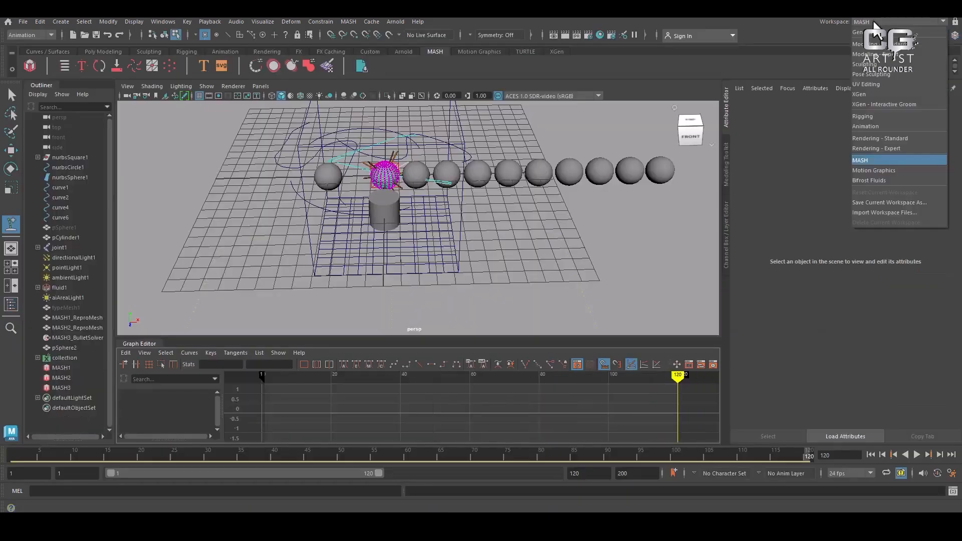
click(884, 170)
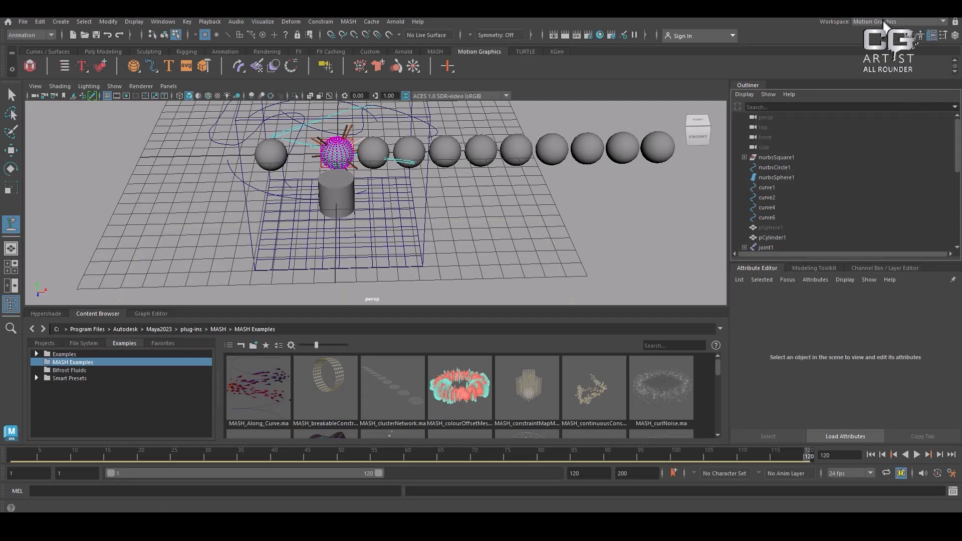
alt+right_drag(558, 234, 422, 245)
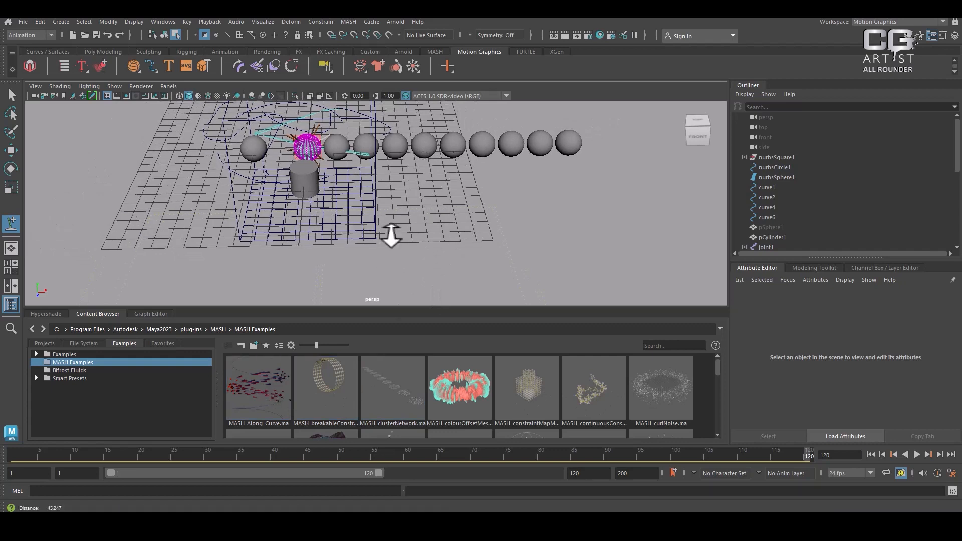
alt+drag(391, 232, 399, 167)
alt+right_drag(399, 166, 422, 198)
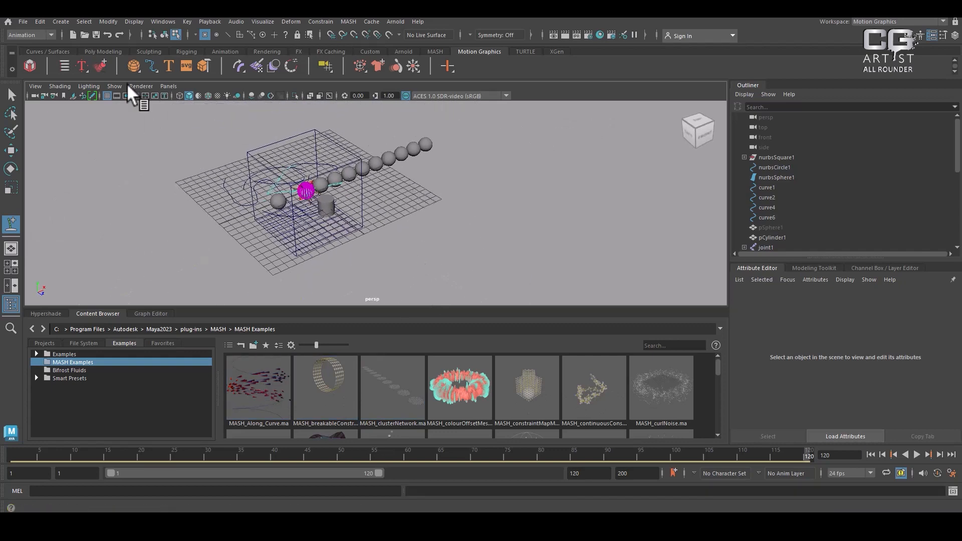
Start a new scene and discard the unsaved changes to the current one
click(26, 23)
click(40, 41)
click(479, 265)
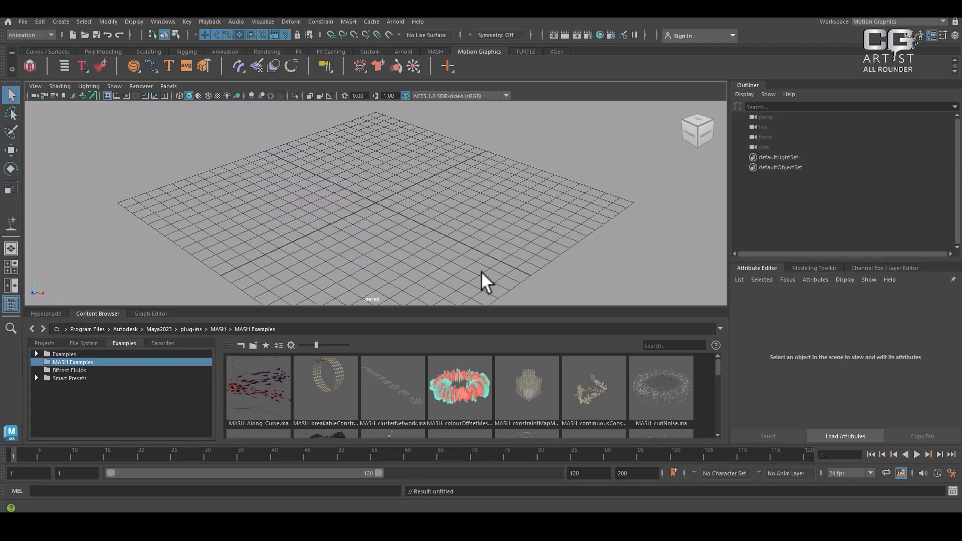
Import the MASH_Along_Curve example into the empty scene and preview its animation along the spiral curve
double_click(253, 388)
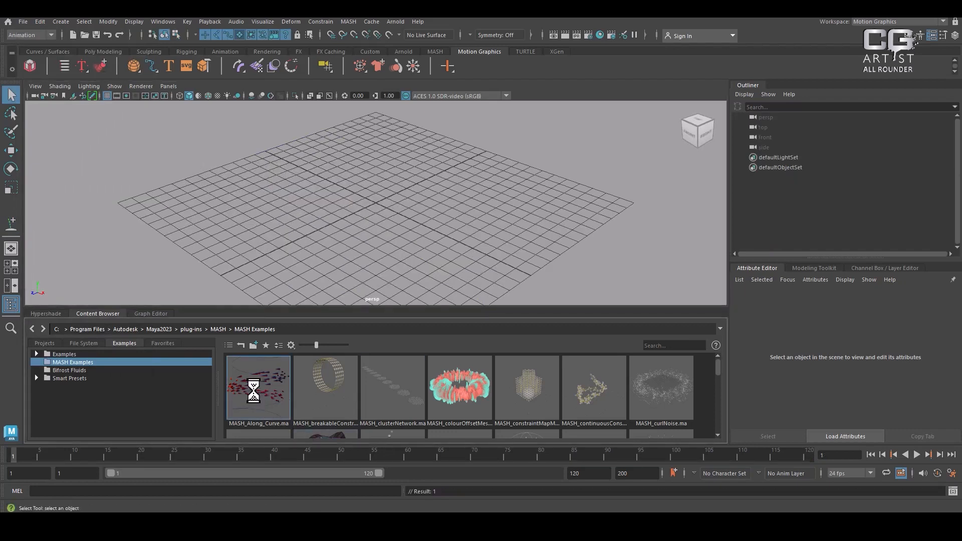
alt+right_drag(521, 209, 412, 175)
alt+drag(412, 173, 383, 162)
mouse_move(410, 161)
alt+right_down()
mouse_move(393, 154)
mouse_move(401, 178)
alt+right_up()
click(916, 454)
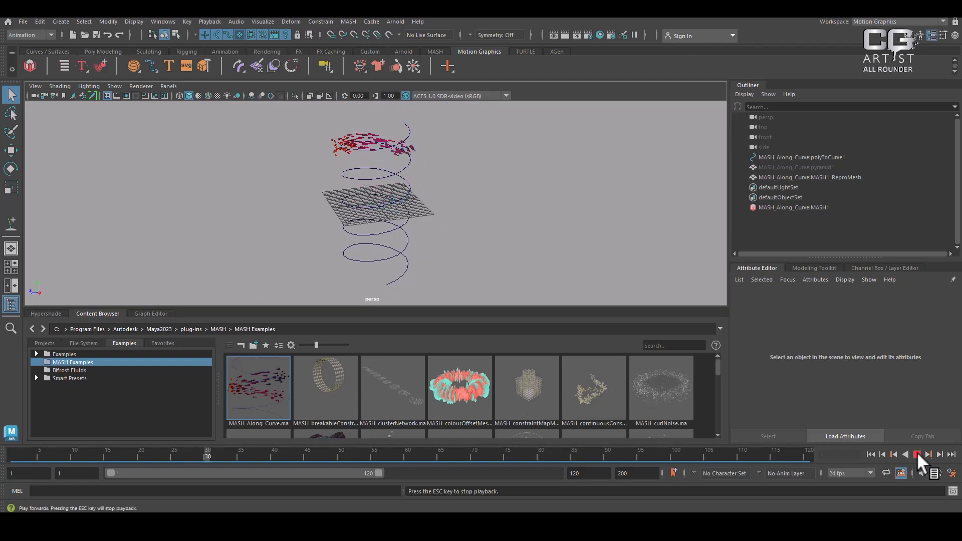
click(917, 453)
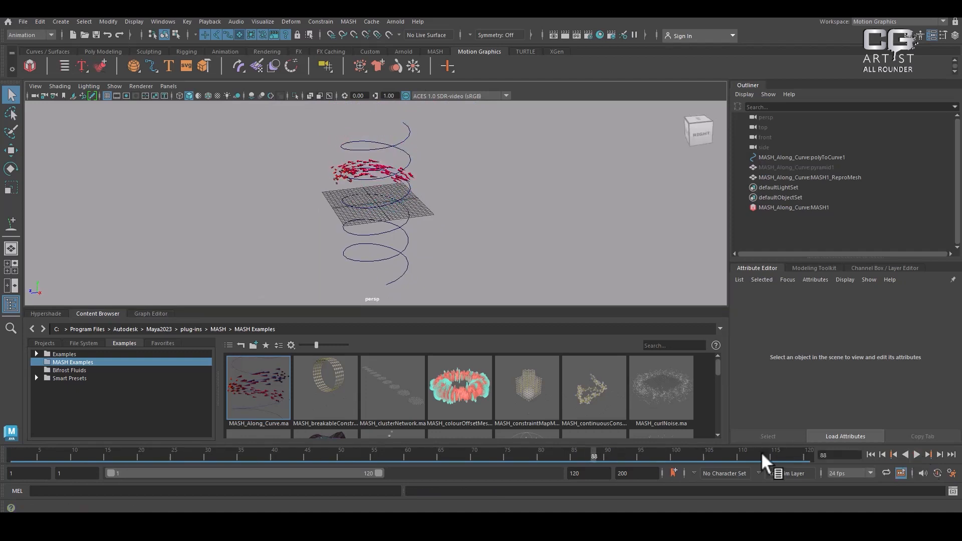
Import the MASH_breakableConstraints example into the scene and briefly run its playback
double_click(321, 372)
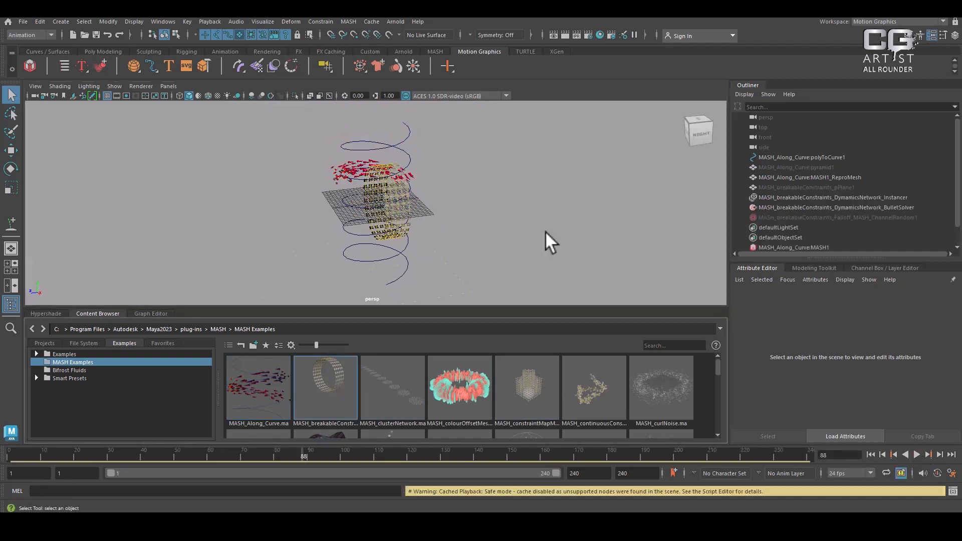
alt+right_drag(545, 230, 541, 283)
alt+drag(540, 235, 453, 240)
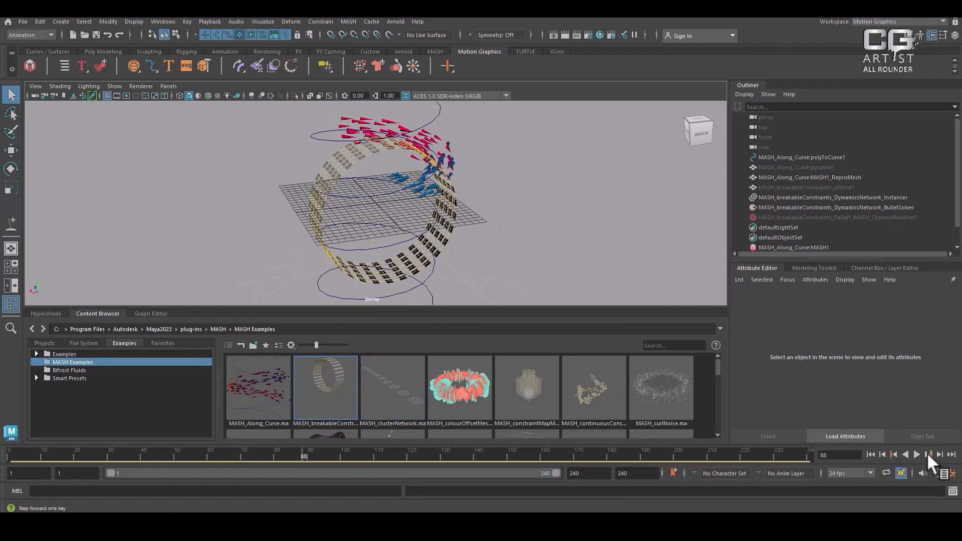
click(915, 453)
click(915, 453)
Examine the breakable ring from several angles and replay its collapse simulation
alt+right_drag(526, 225, 441, 215)
alt+middle_drag(432, 247, 446, 193)
alt+drag(446, 192, 571, 200)
alt+right_drag(581, 251, 623, 324)
alt+drag(623, 325, 583, 245)
alt+right_drag(583, 245, 551, 239)
click(915, 453)
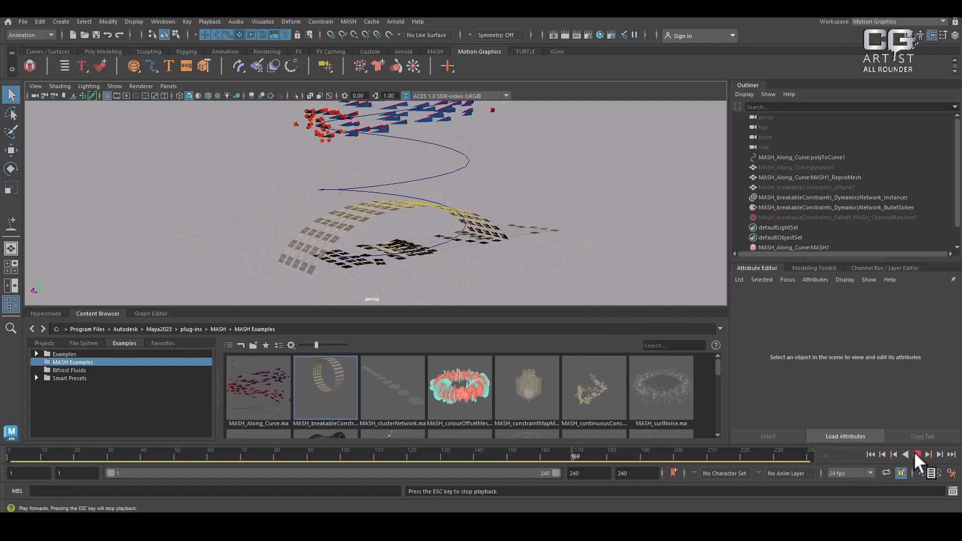
click(914, 453)
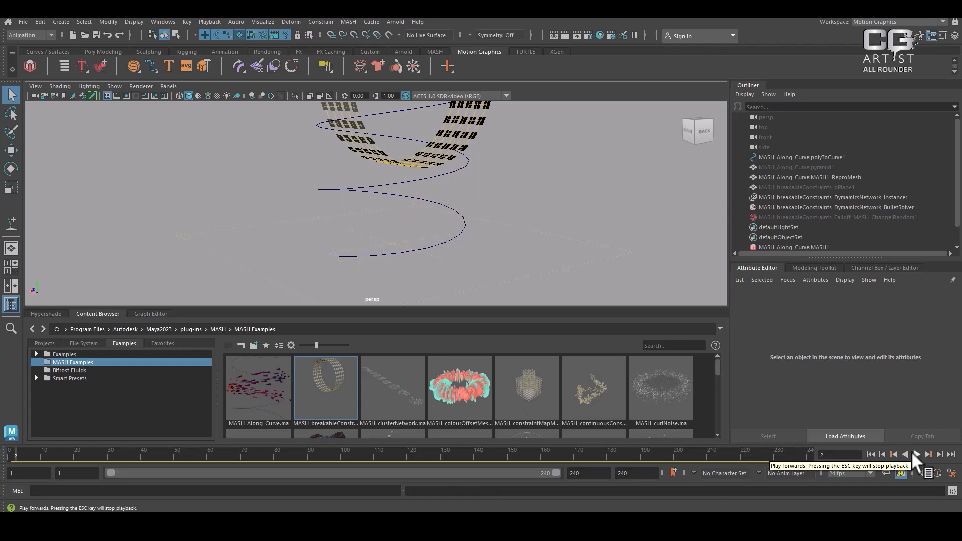
Import the MASH_constraintMapMask example and play the simulation of its linked cubes
double_click(531, 384)
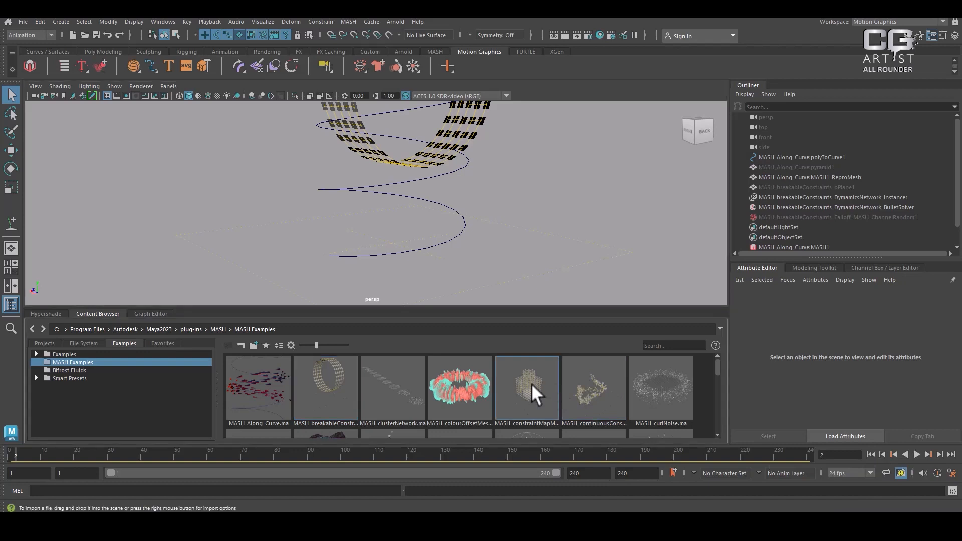
click(914, 452)
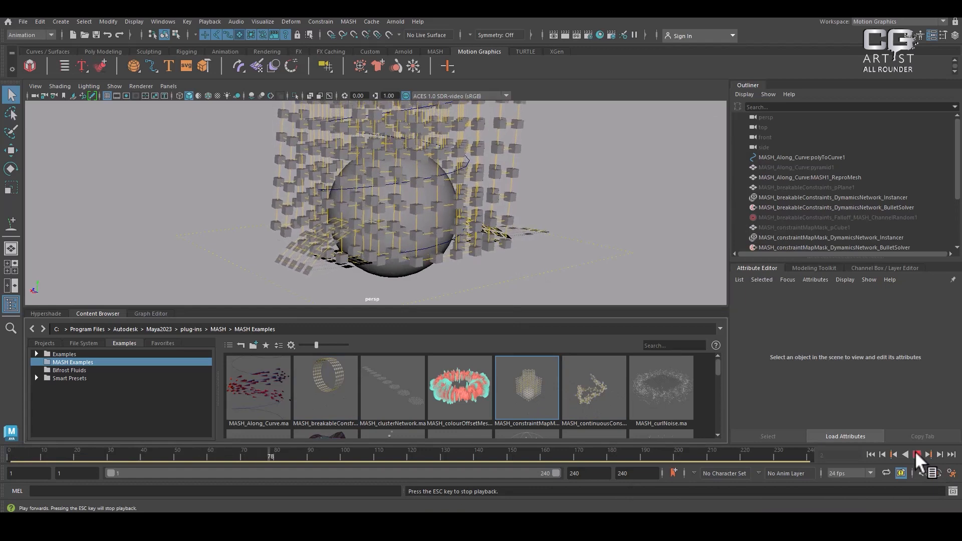
click(916, 454)
Import the MASH falloff offset example from the MASH Examples, play its animation, and dismiss the backup notification
scroll(626, 401, down, 3)
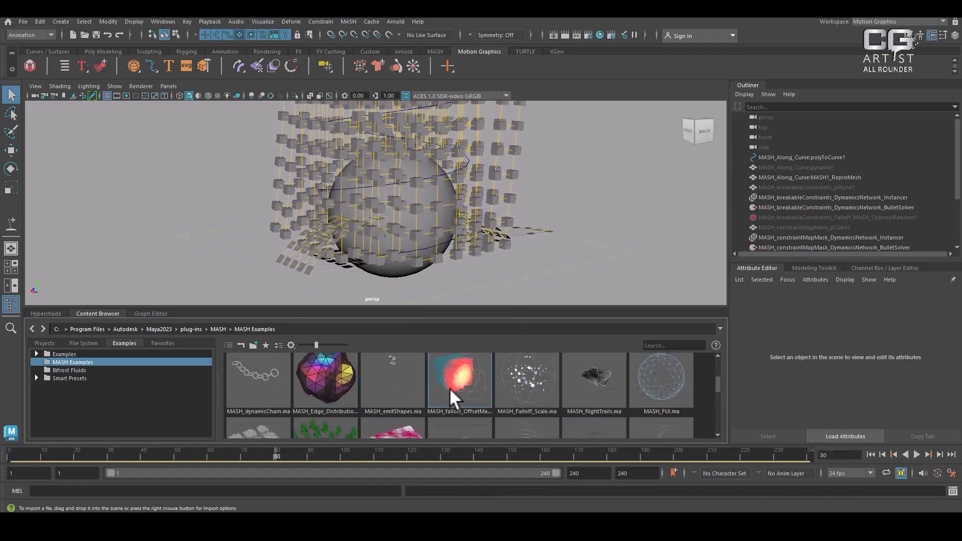
scroll(439, 209, down, 3)
alt+drag(439, 209, 482, 226)
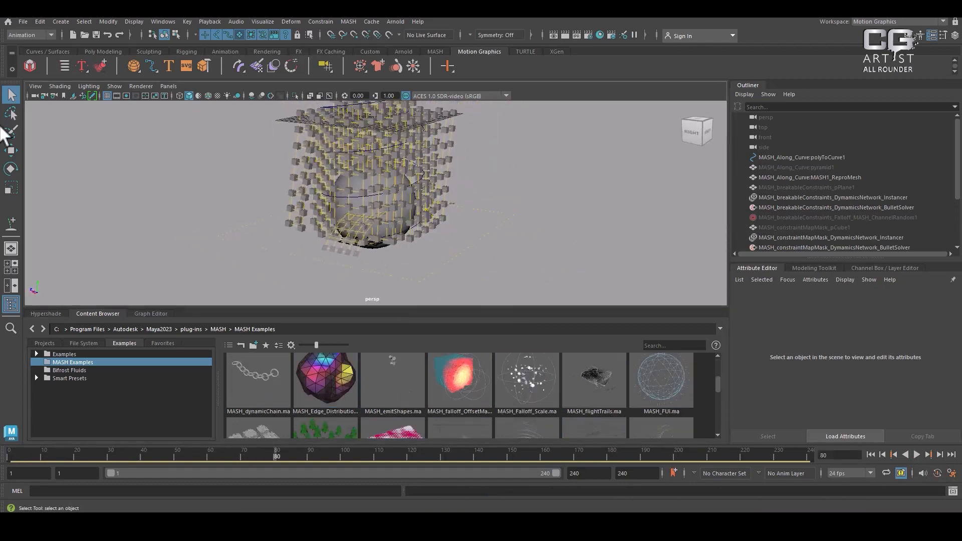
click(22, 23)
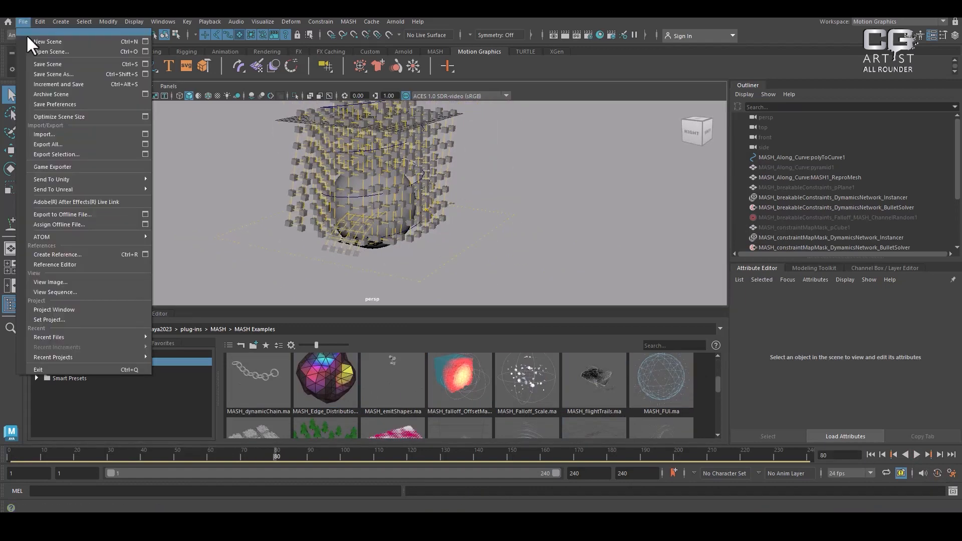
double_click(465, 394)
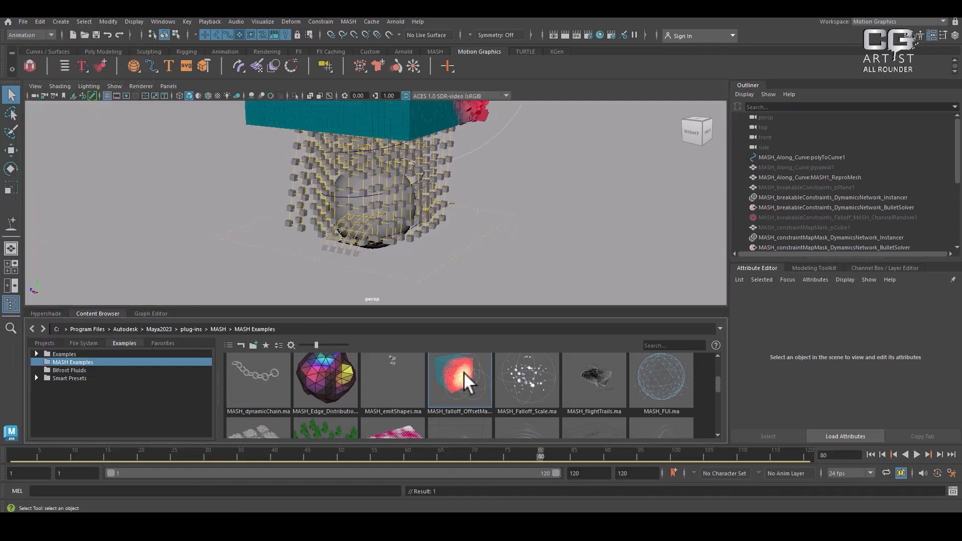
alt+drag(389, 204, 521, 268)
click(916, 454)
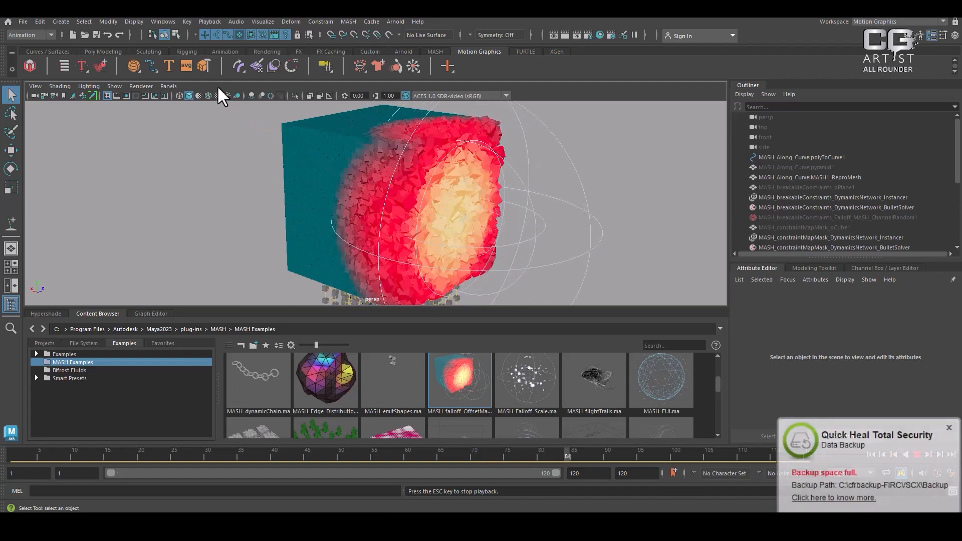
click(948, 427)
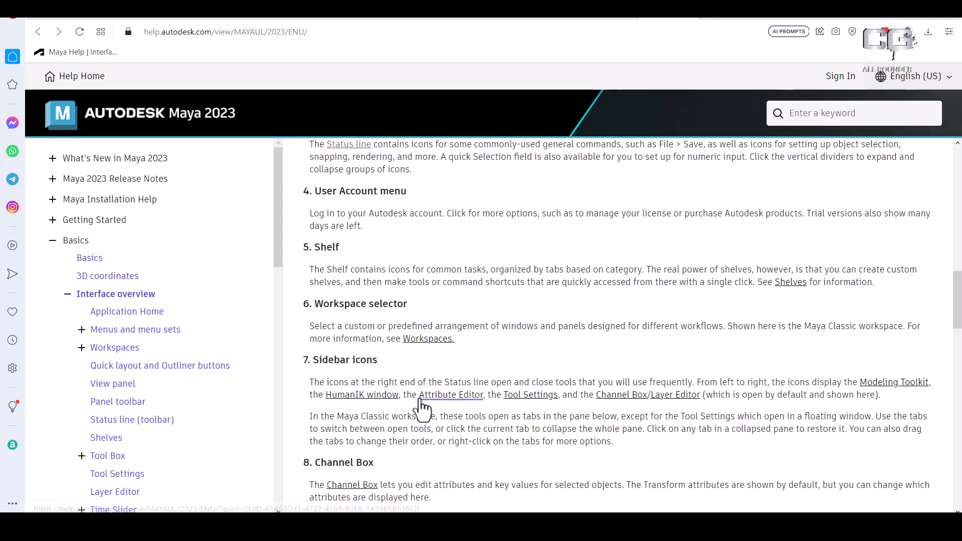
Switch to the Maya 2023 help in the browser, review the numbered interface overview, and read the HumanIK window topic
scroll(556, 340, up, 2)
scroll(554, 332, up, 6)
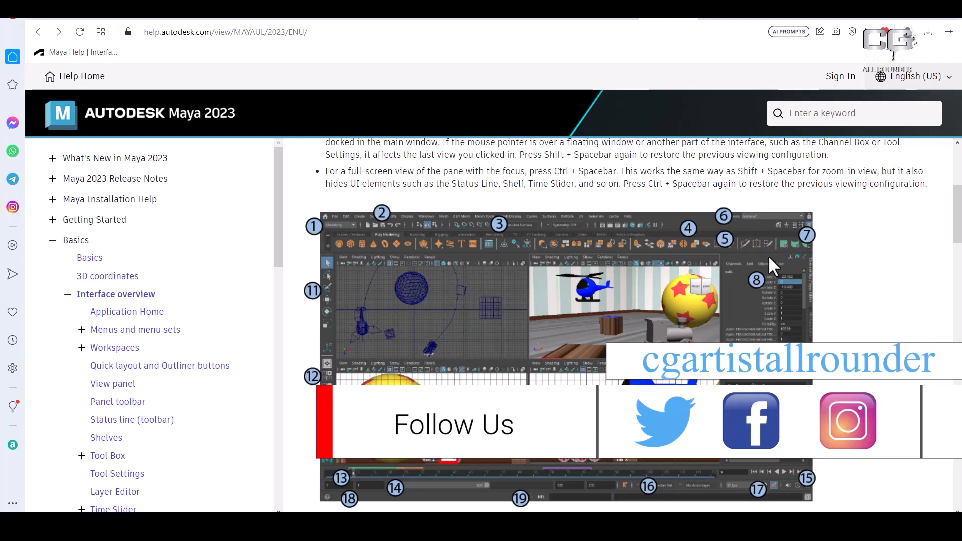
scroll(689, 237, down, 10)
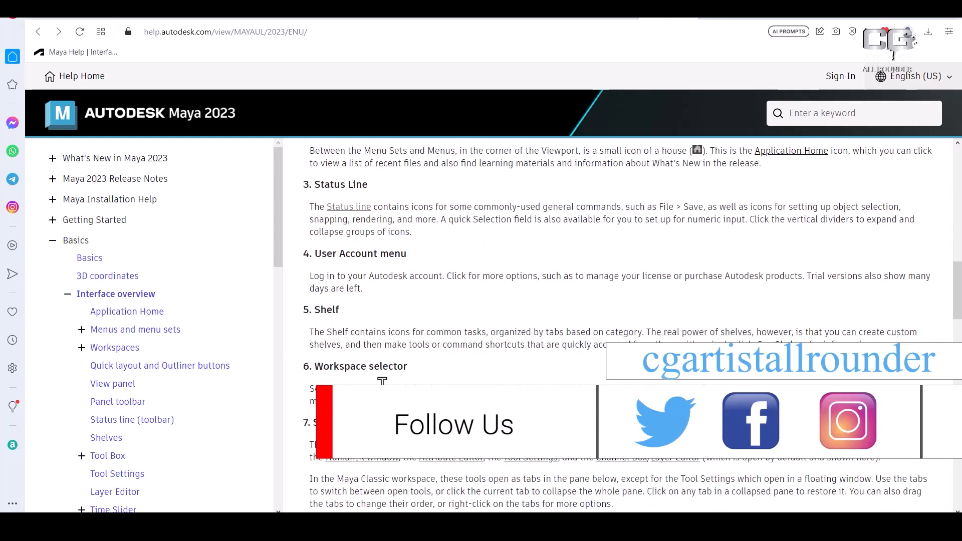
scroll(430, 384, down, 1)
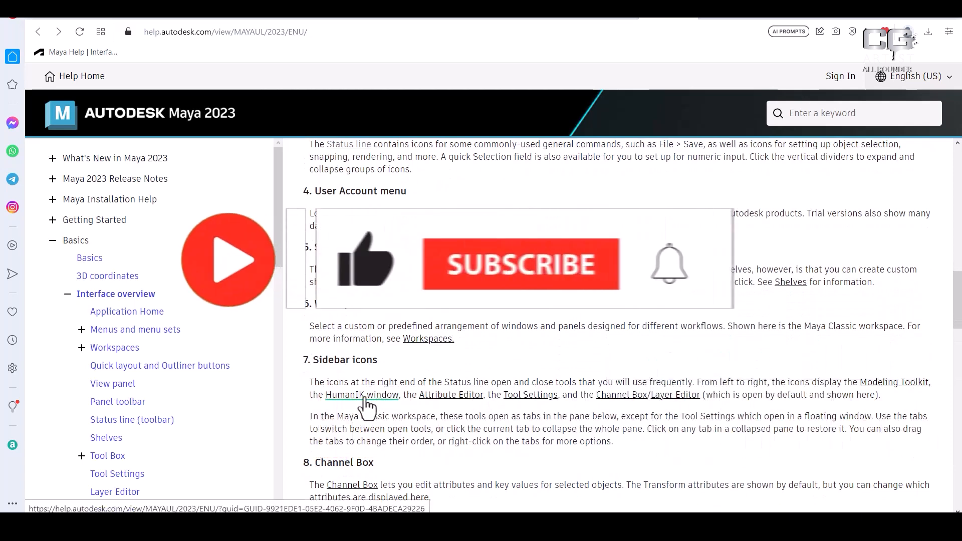
click(364, 395)
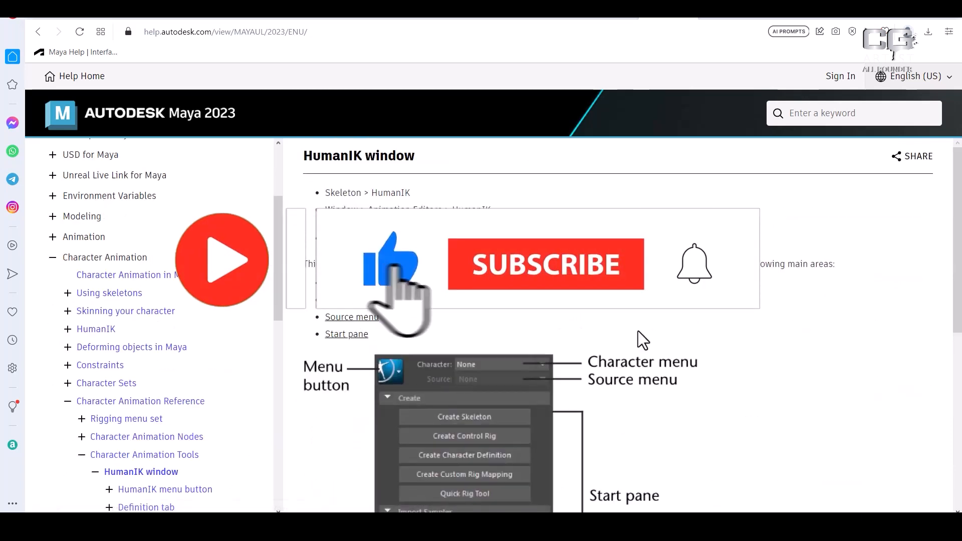
scroll(638, 331, down, 2)
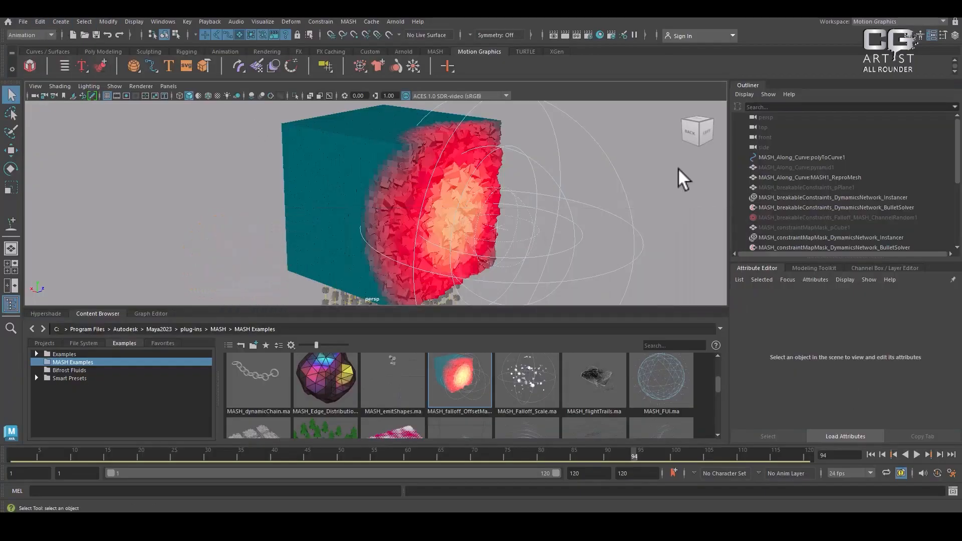
Return to Maya and replace the MASH examples scene with a new one without saving it
scroll(462, 150, down, 5)
click(24, 22)
click(61, 41)
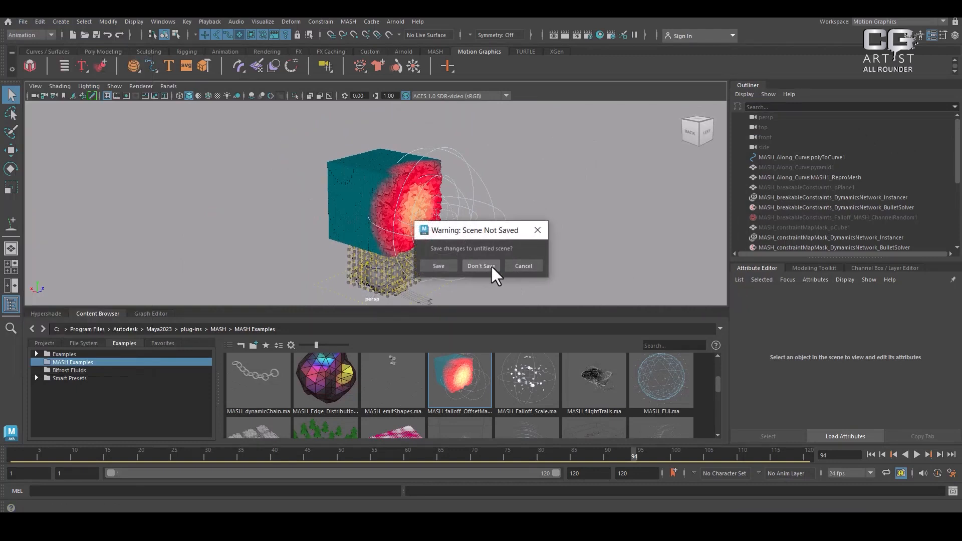
click(480, 266)
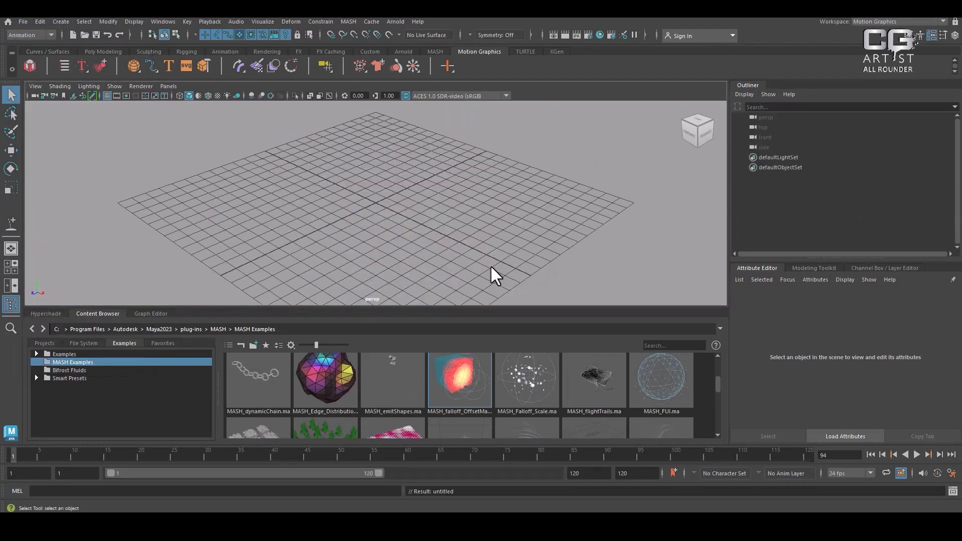
Switch to the Modeling - Standard workspace and show the scene in the perspective view
click(884, 22)
click(881, 50)
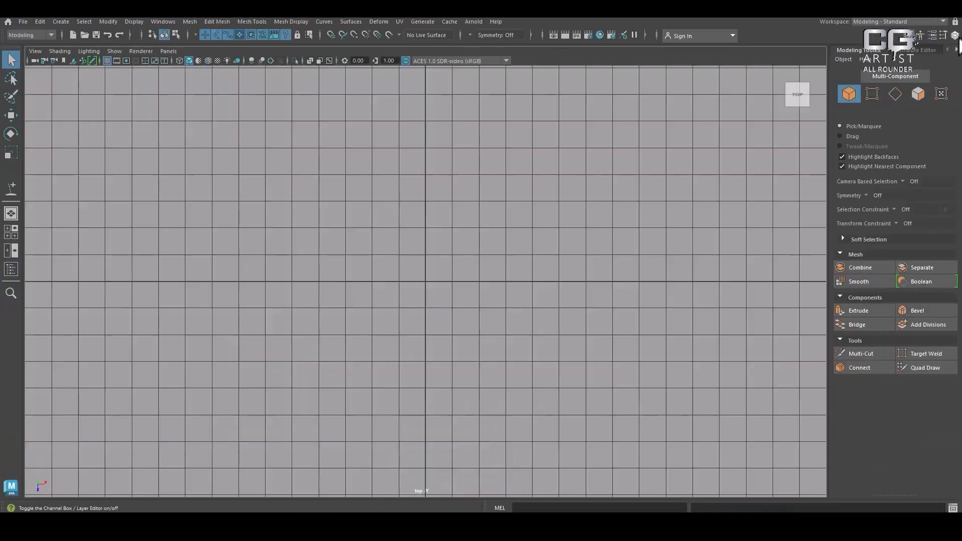
key(space)
drag(544, 295, 534, 202)
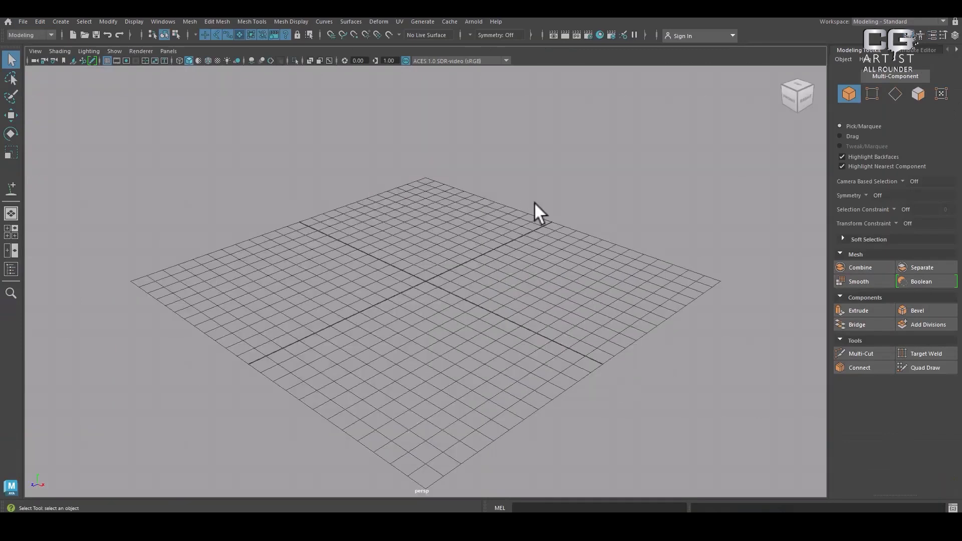
Display the Channel Box / Layer Editor, the Modeling Toolkit and the HumanIK character controls one after another
click(954, 35)
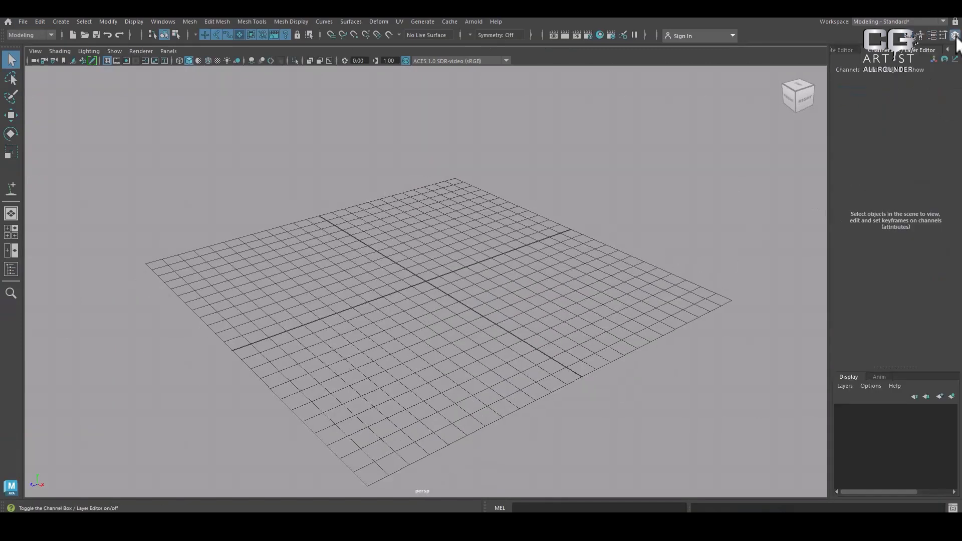
click(913, 40)
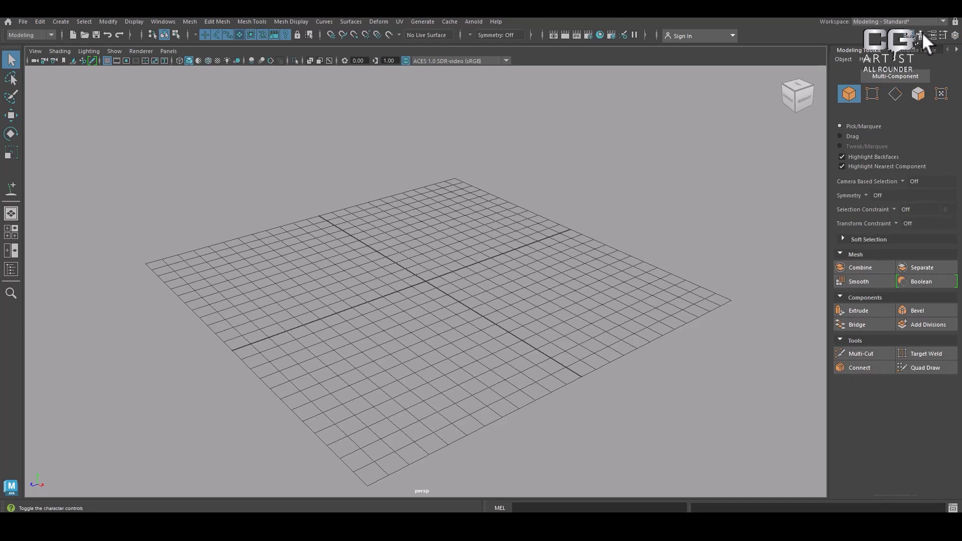
click(922, 34)
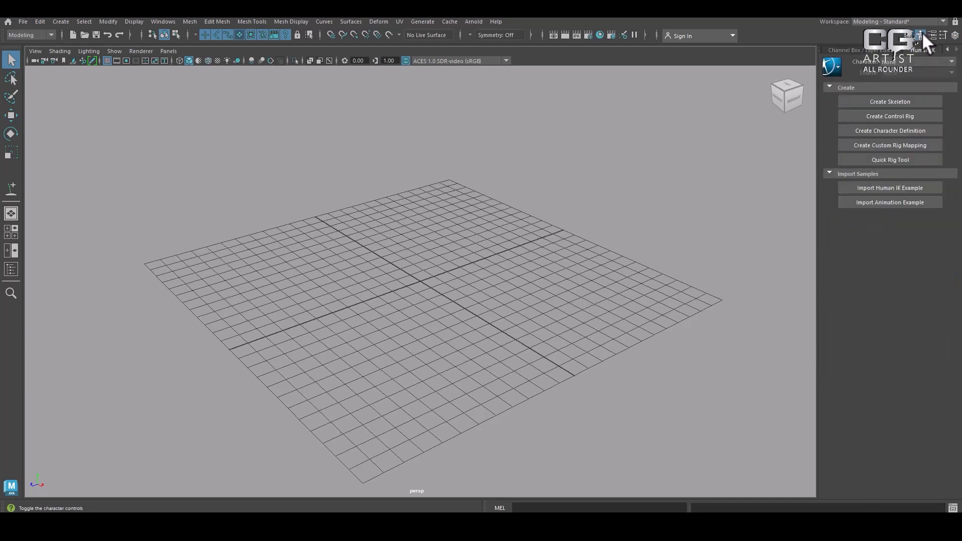
Create a HumanIK skeleton with the default settings, select all of it, and view it from the front
click(870, 101)
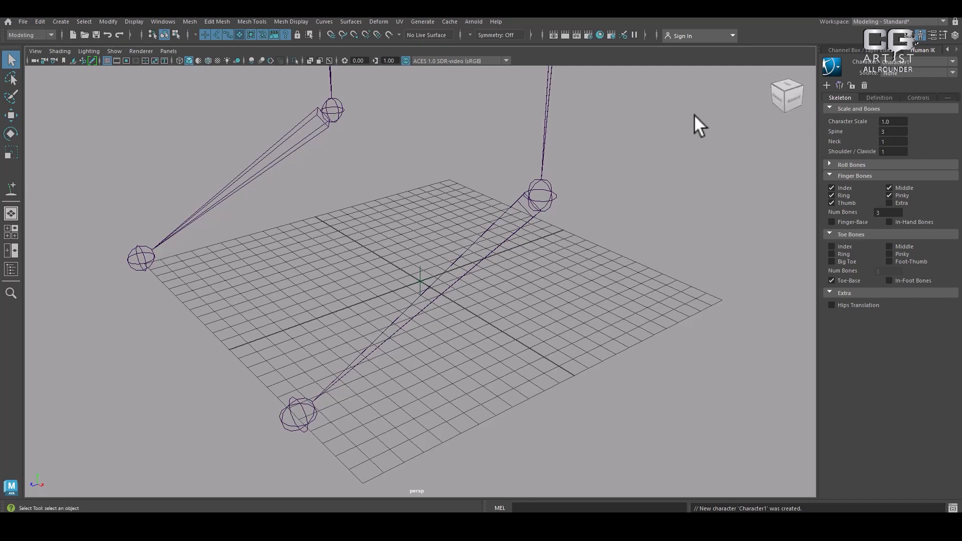
scroll(615, 195, down, 6)
scroll(506, 245, down, 5)
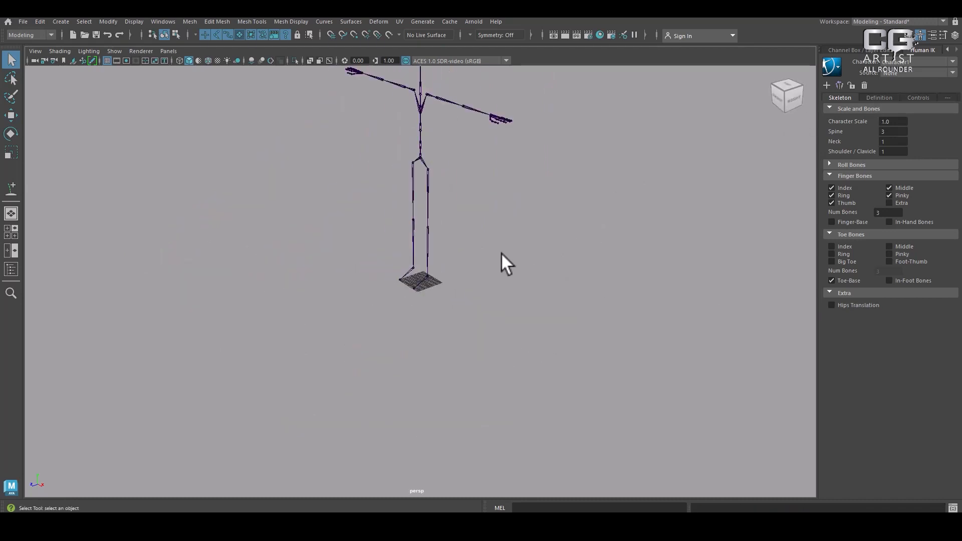
scroll(450, 281, down, 3)
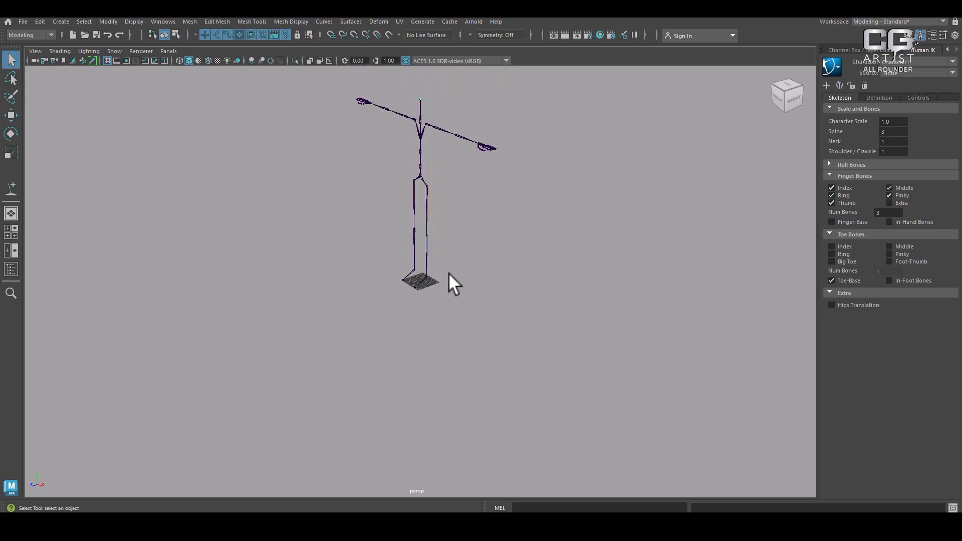
drag(344, 98, 579, 392)
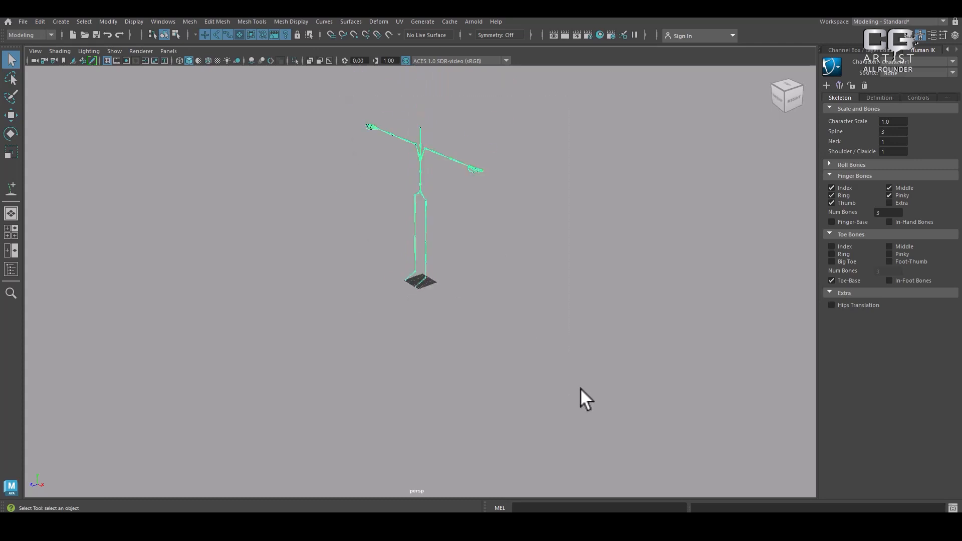
alt+drag(464, 295, 515, 318)
Check the HumanIK window diagram in the browser's Maya help, then return to Maya and toggle the character controls
key(alt+Tab)
click(396, 217)
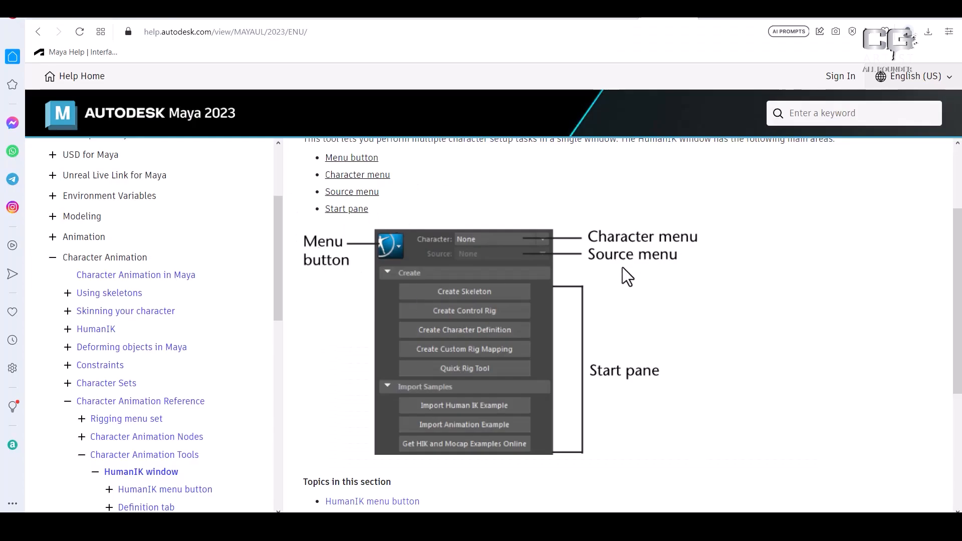
key(alt+Tab)
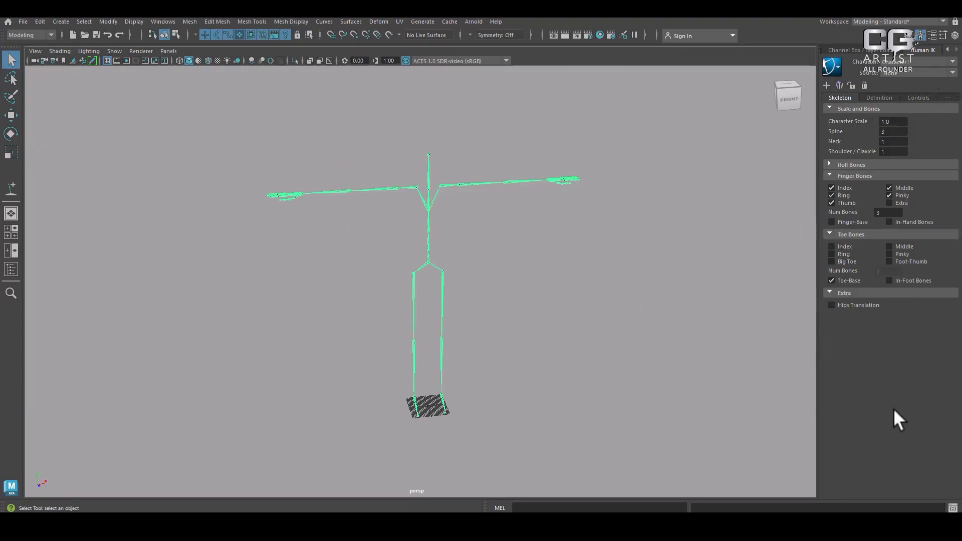
click(921, 32)
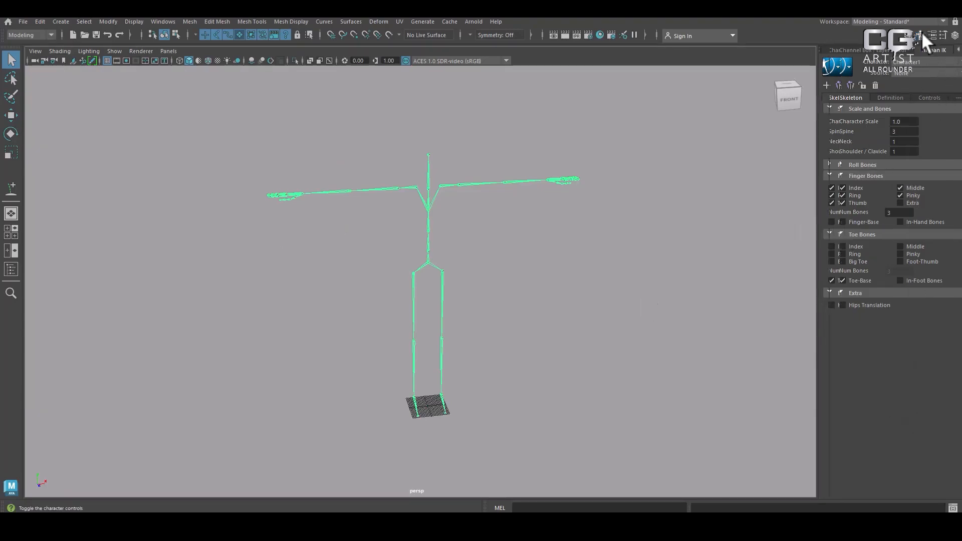
Toggle the character controls, then return to the browser's Interface overview help page and read the Sidebar icons section
click(921, 31)
click(921, 32)
click(921, 32)
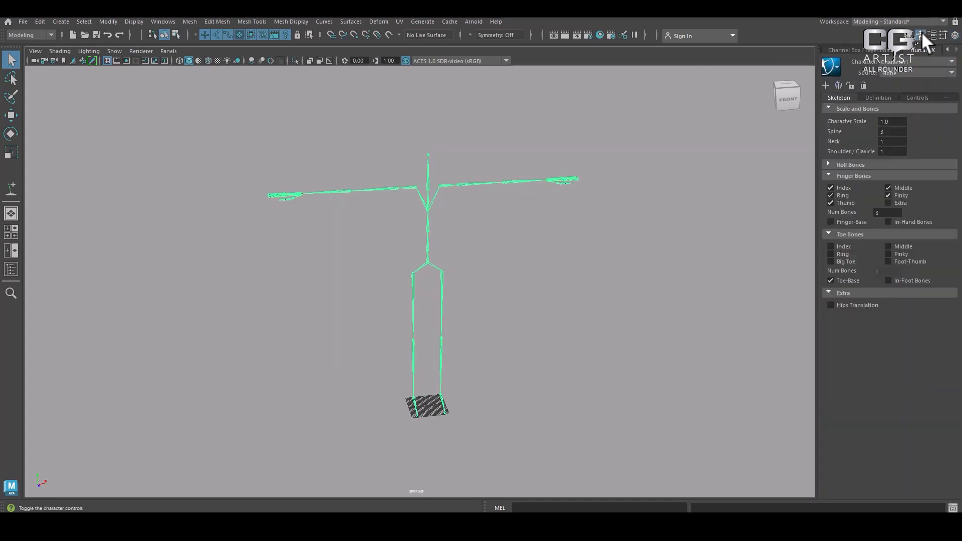
key(alt+Tab)
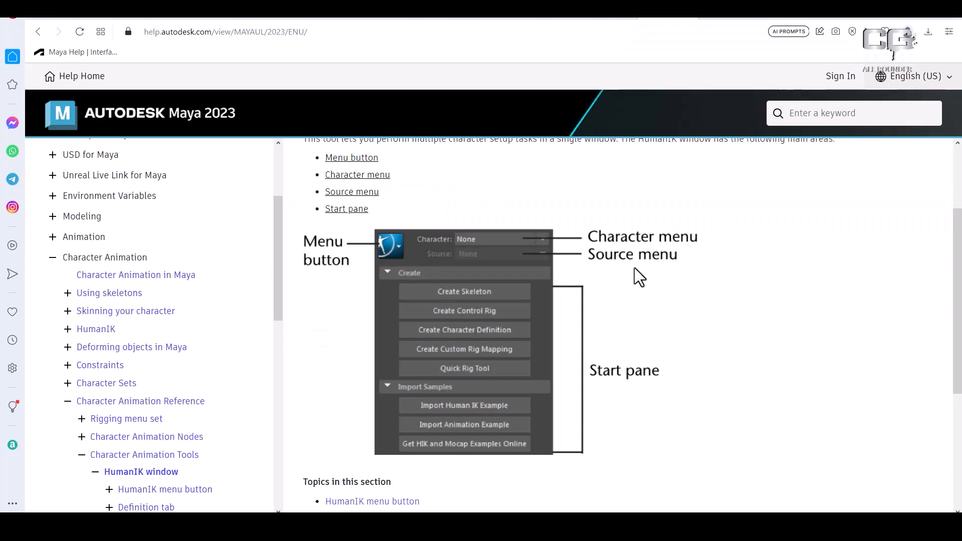
click(38, 32)
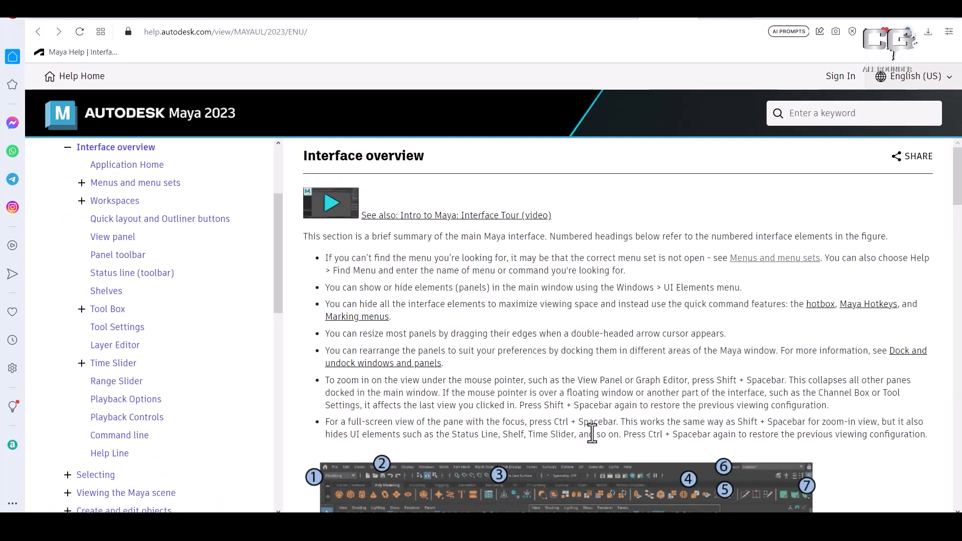
scroll(742, 380, down, 5)
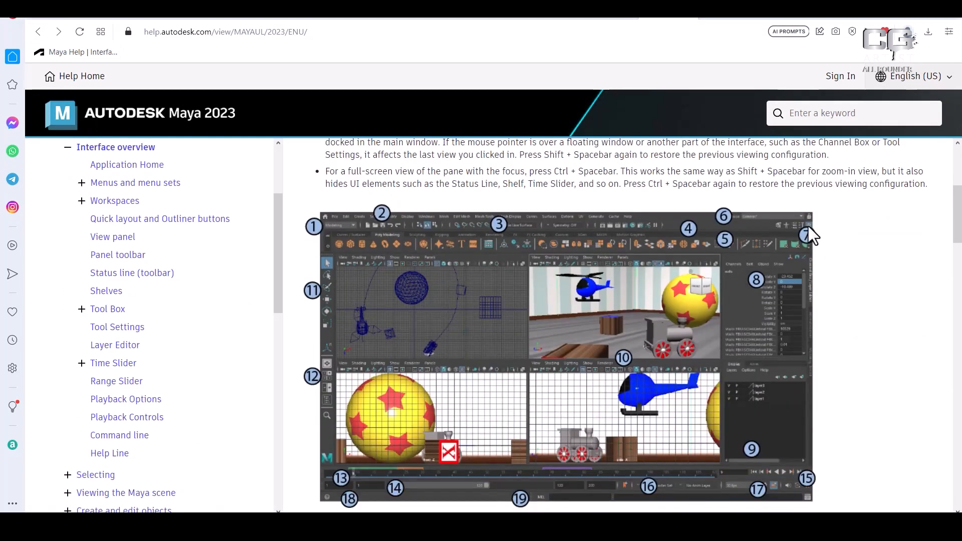
scroll(807, 226, down, 10)
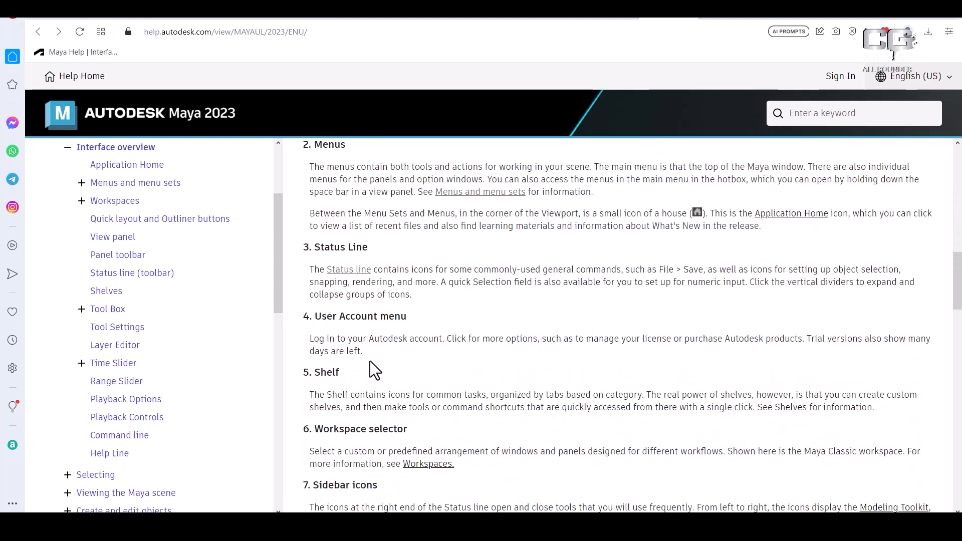
scroll(395, 395, down, 3)
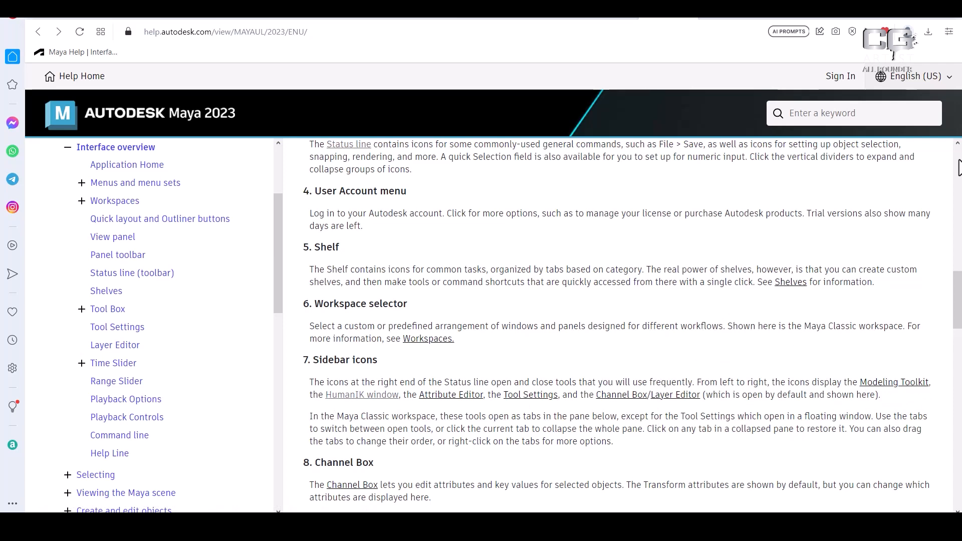
Back in Maya, display the Modeling Toolkit and browse the Mesh commands, then bring back HumanIK and recheck the sidebar help
key(alt+Tab)
click(431, 224)
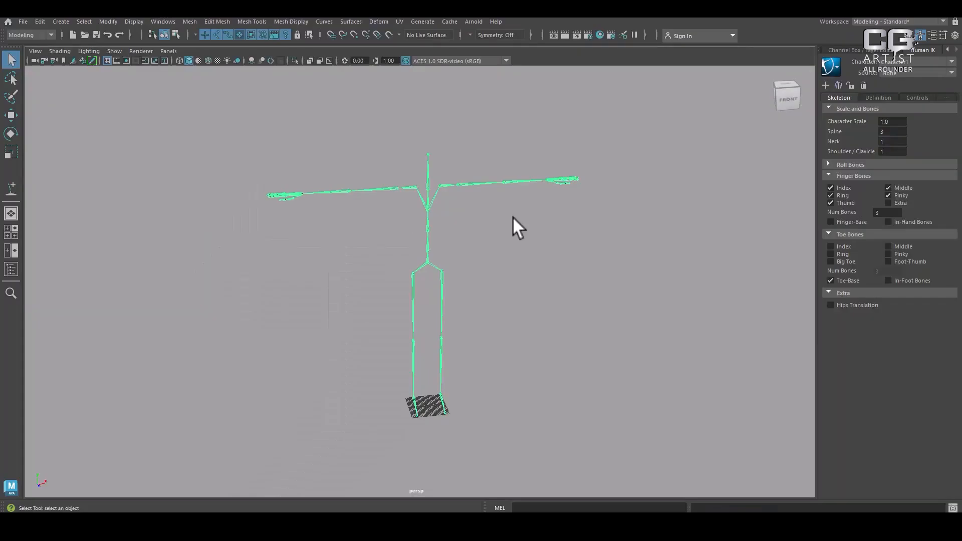
click(921, 35)
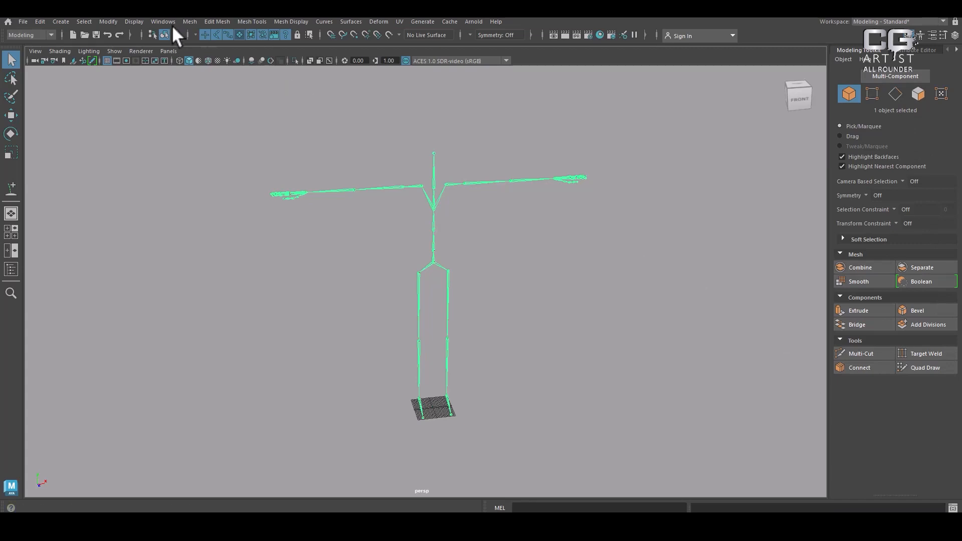
click(189, 22)
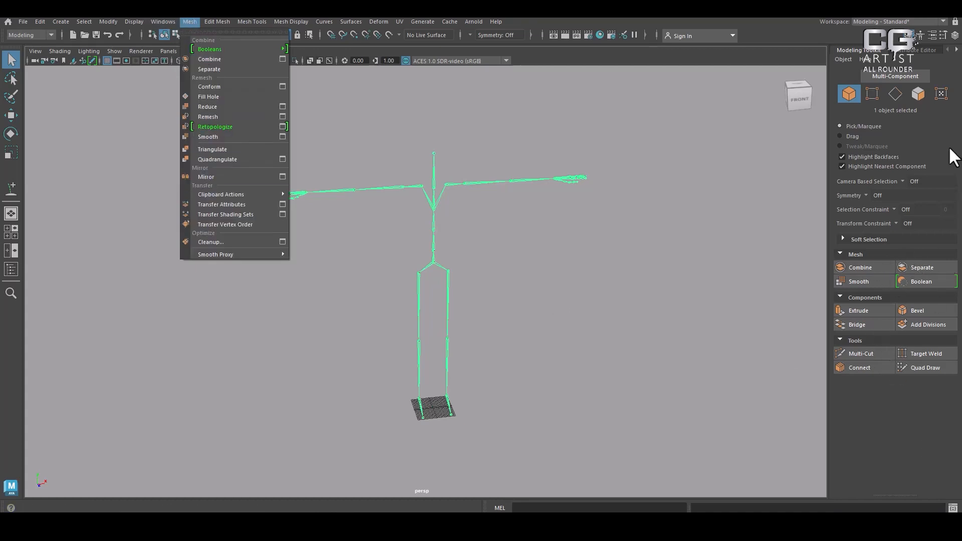
click(918, 32)
key(alt+Tab)
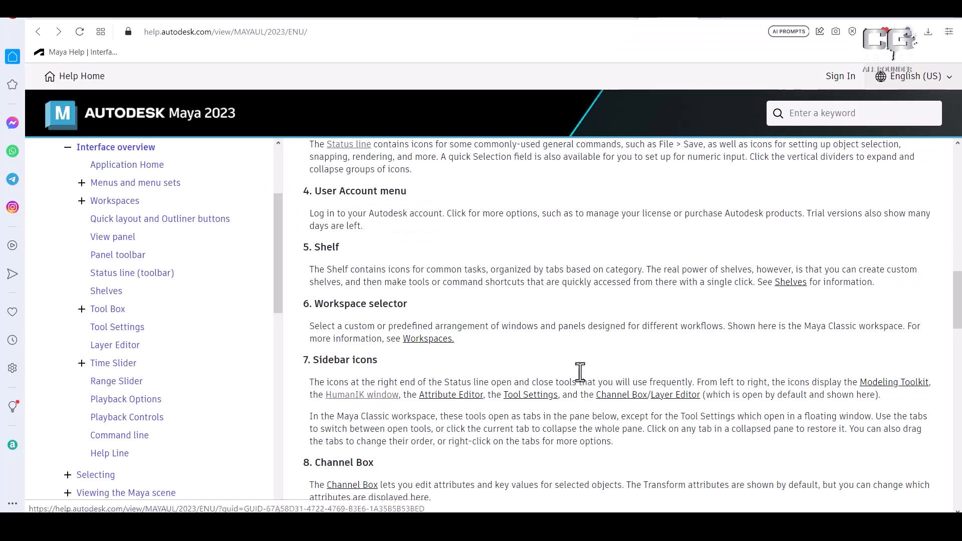
key(alt+Tab)
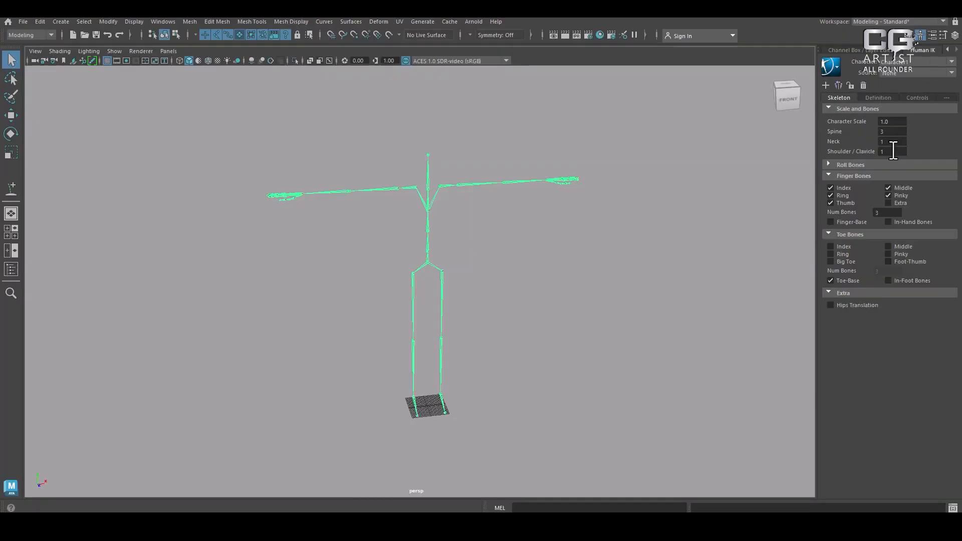
Compare the Skeleton, Definition and Controls views of the HumanIK character, with a brief check of the browser help
click(877, 97)
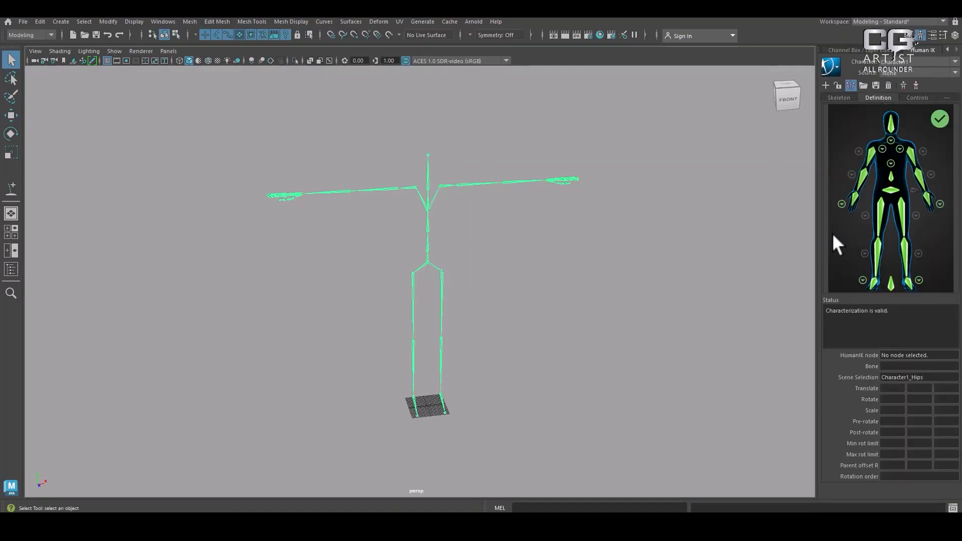
alt+drag(757, 248, 689, 269)
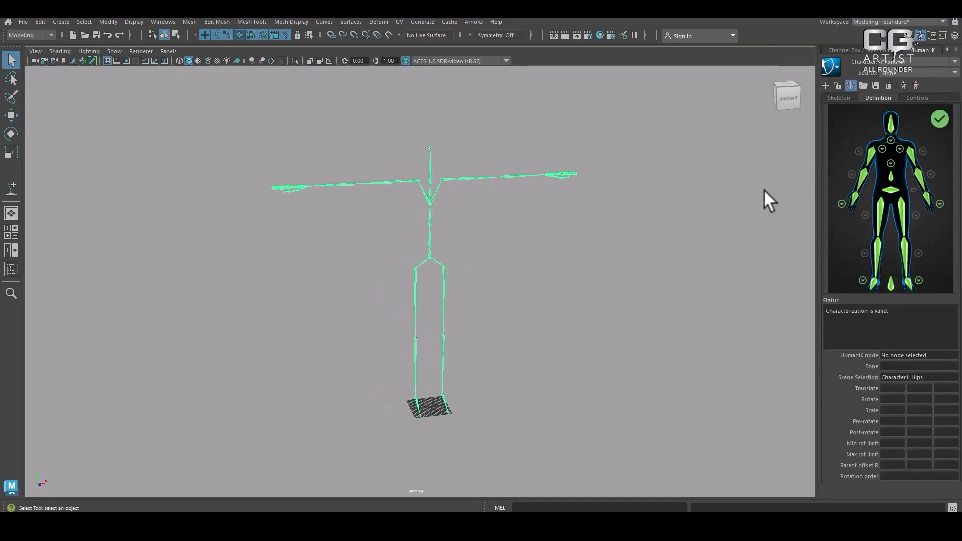
click(840, 98)
click(878, 98)
click(917, 97)
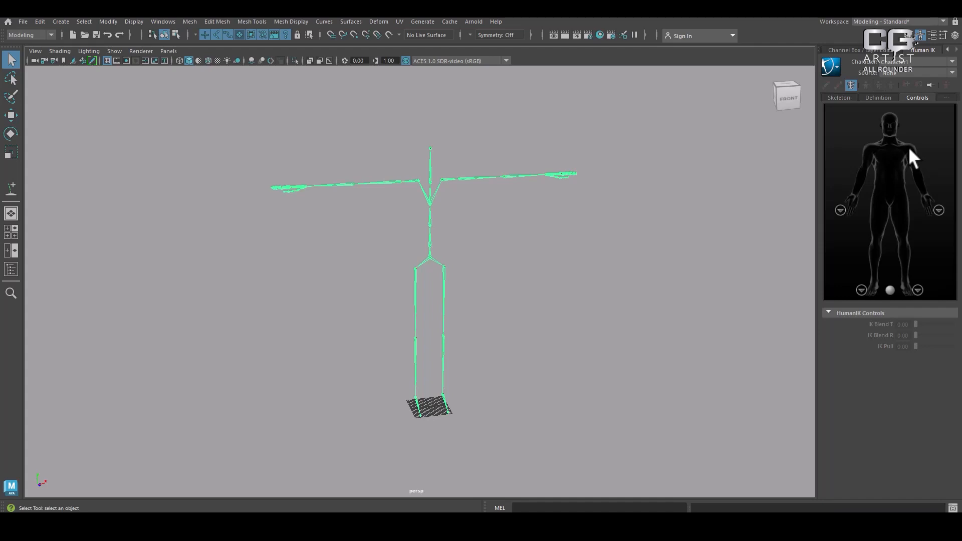
key(alt+Tab)
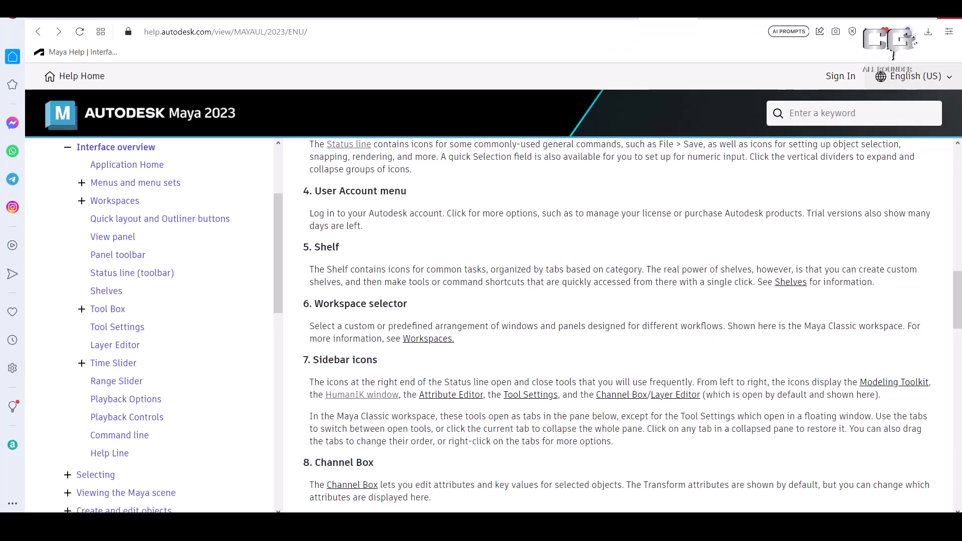
click(898, 10)
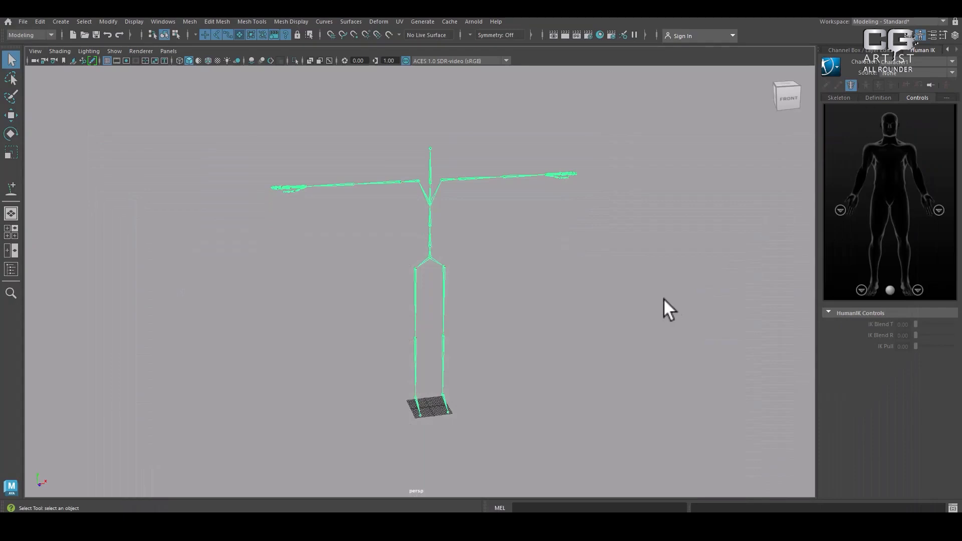
Create a polygon cube, frame it in the perspective view and activate the Move tool
click(52, 22)
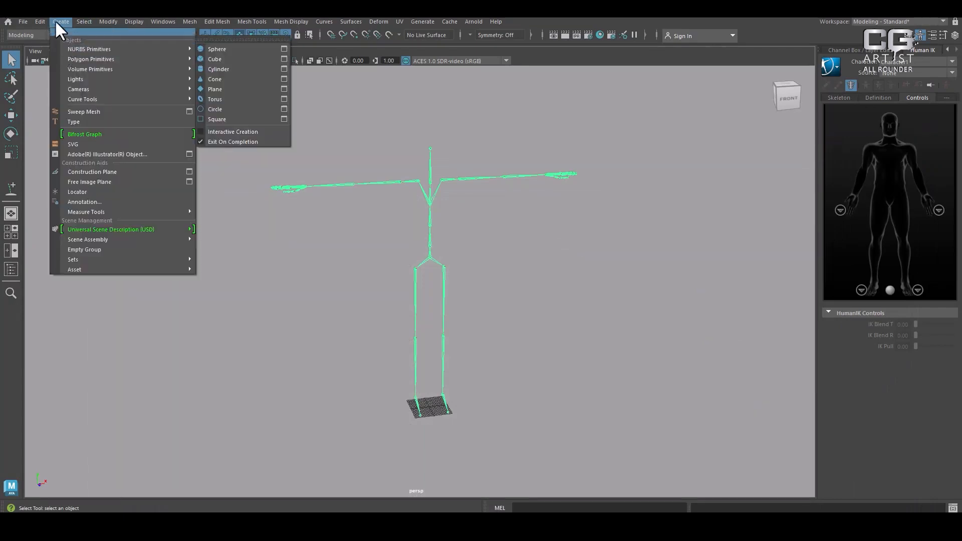
mouse_move(77, 56)
click(239, 69)
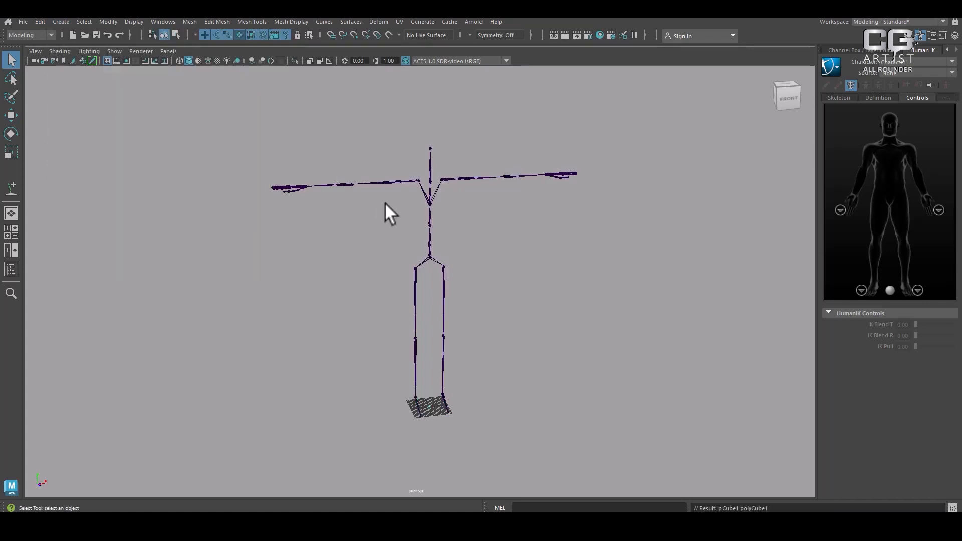
key(f)
alt+drag(420, 220, 545, 308)
key(w)
scroll(536, 287, down, 3)
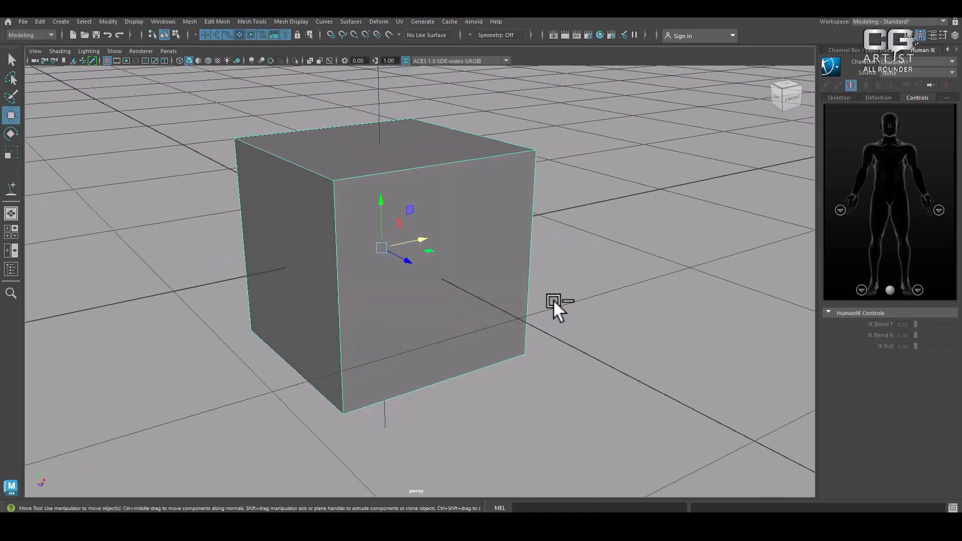
Show the cube in the Attribute Editor, switch to the Modeling Toolkit and bring the Attribute Editor back
key(ctrl+a)
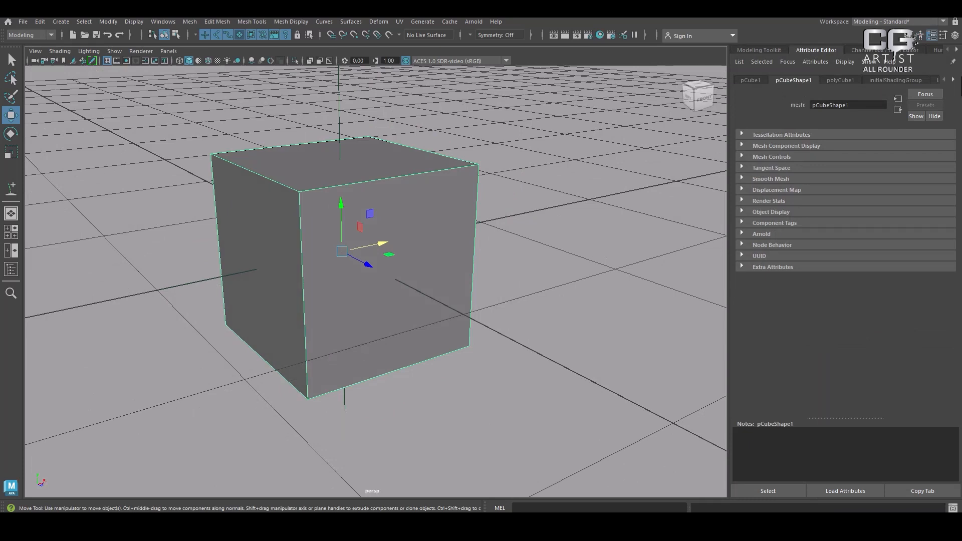
click(584, 240)
click(468, 206)
click(917, 34)
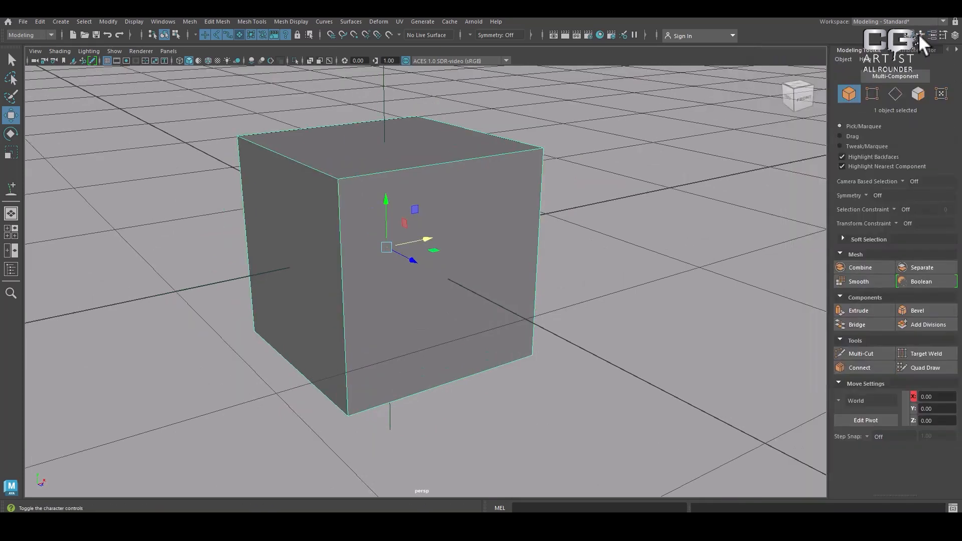
click(933, 34)
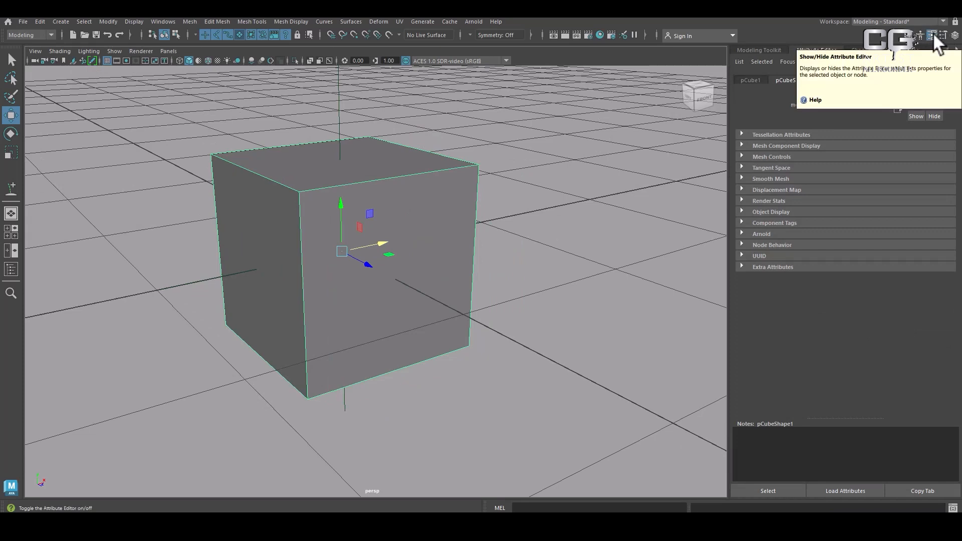
Set the cube's Translate X to 1.8 and Scale X to 0.8 in its transform attributes
click(750, 81)
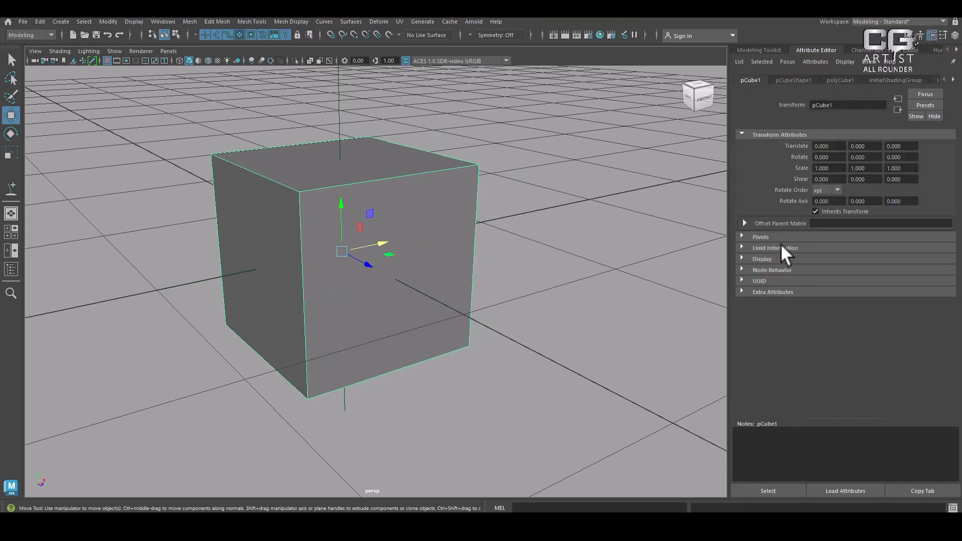
ctrl+drag(837, 146, 832, 168)
key(ctrl+z)
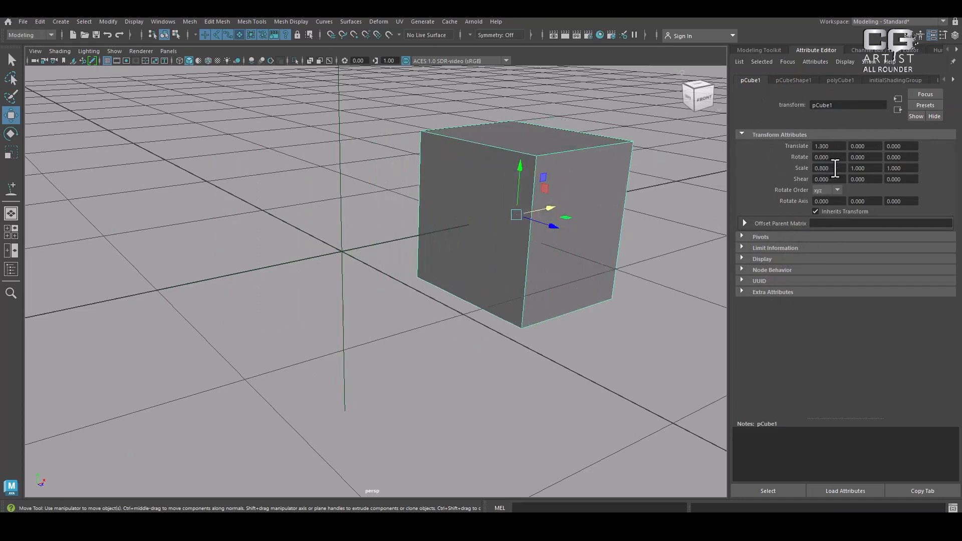
Examine the Tessellation Attributes and Mesh Component Display sections of the cube's shape node
click(794, 79)
click(765, 136)
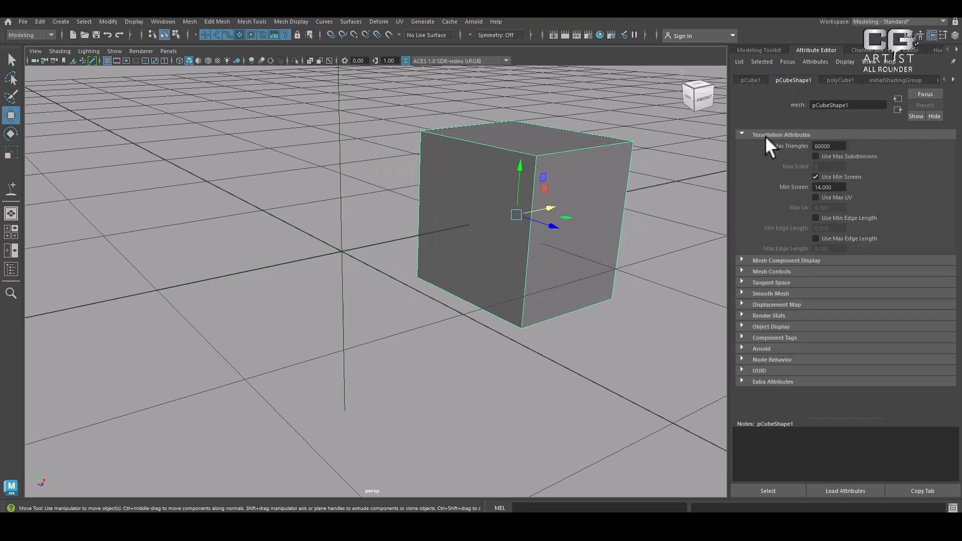
click(780, 259)
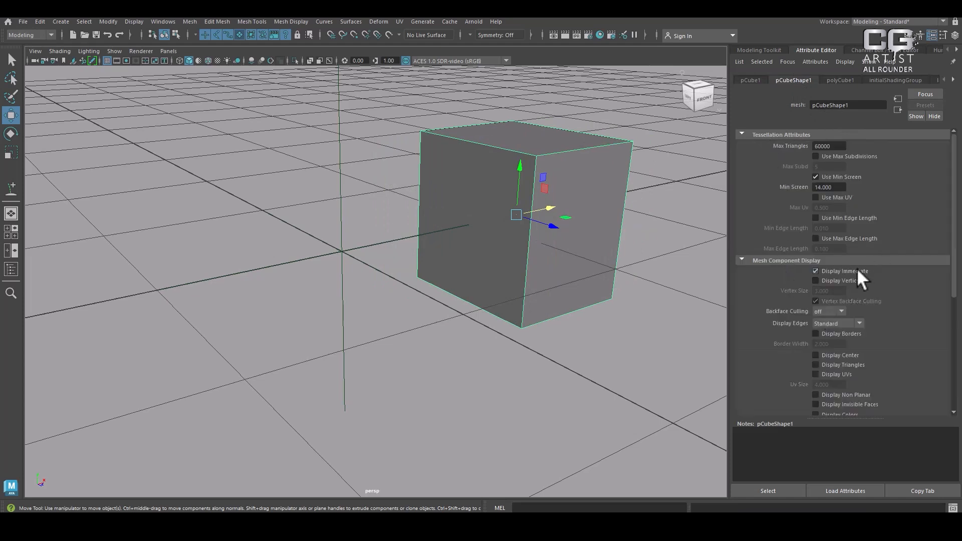
scroll(806, 351, down, 5)
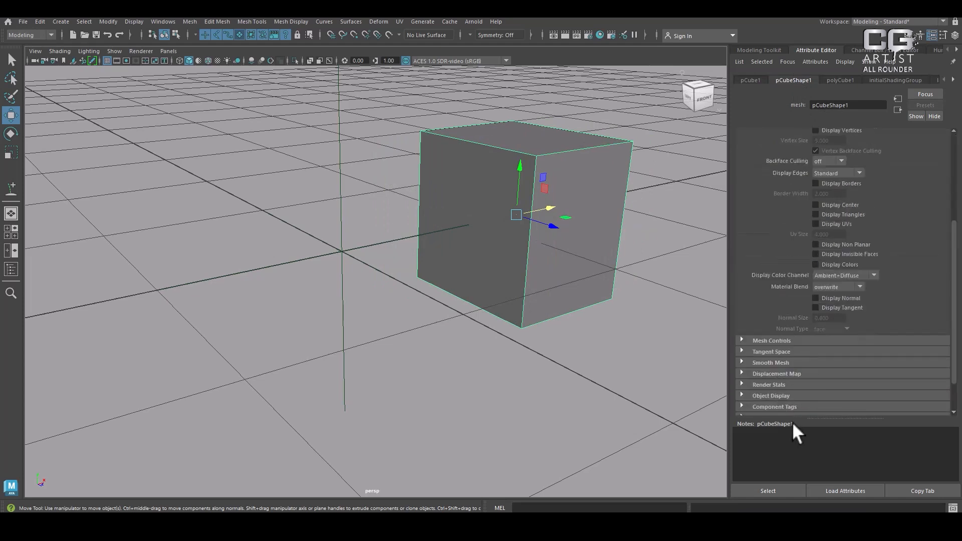
Stretch the cube into a flat bar about 5.78 wide and 0.49 high through its polyCube history
click(839, 80)
drag(853, 145, 850, 157)
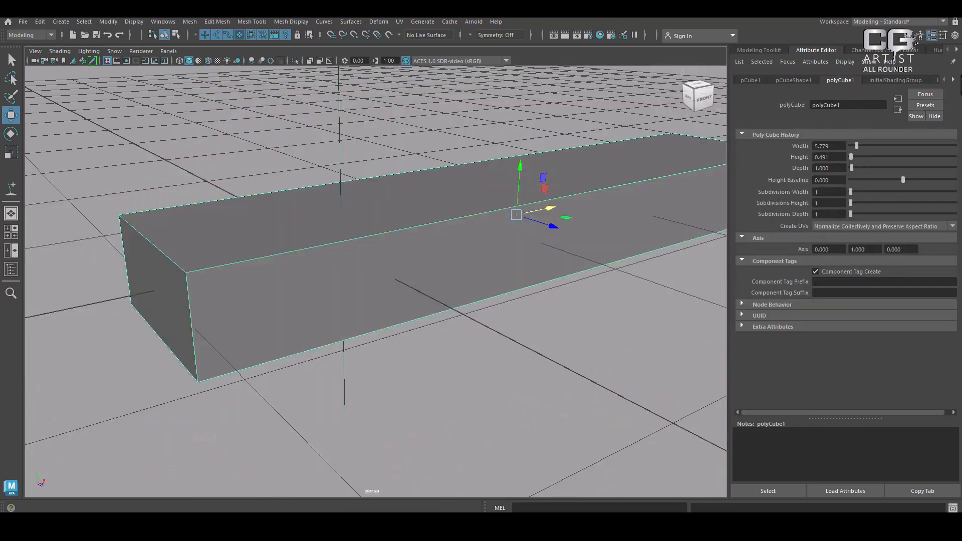
Set the color of the bar's default lambert1 material to red
click(895, 79)
click(953, 80)
click(920, 79)
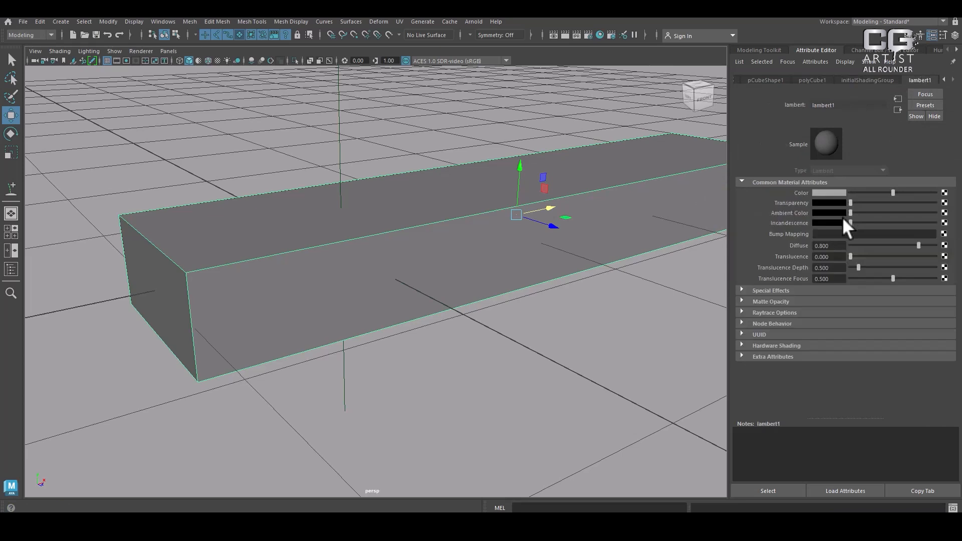
click(833, 190)
click(797, 167)
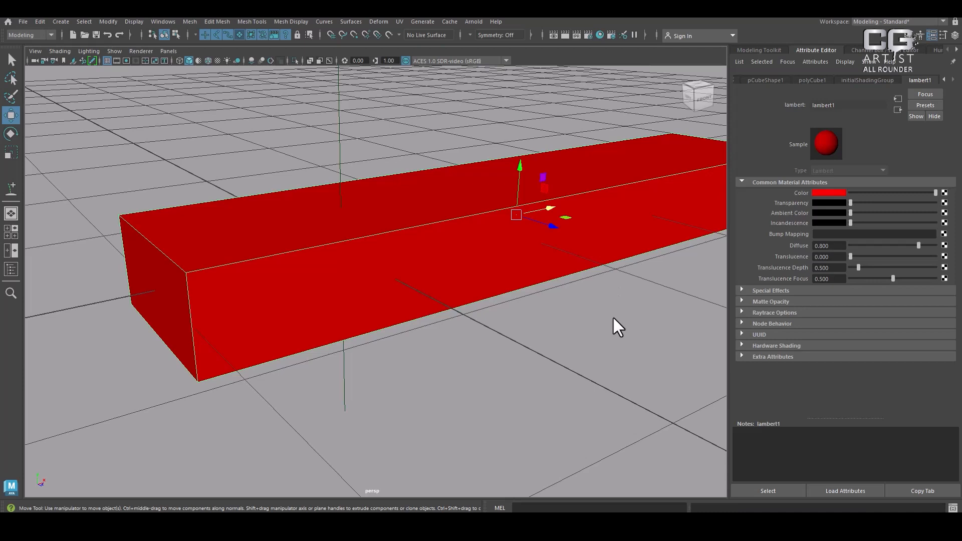
Create a polygon sphere and move it about 3.4 cm along Z, in front of the red bar
scroll(498, 258, down, 6)
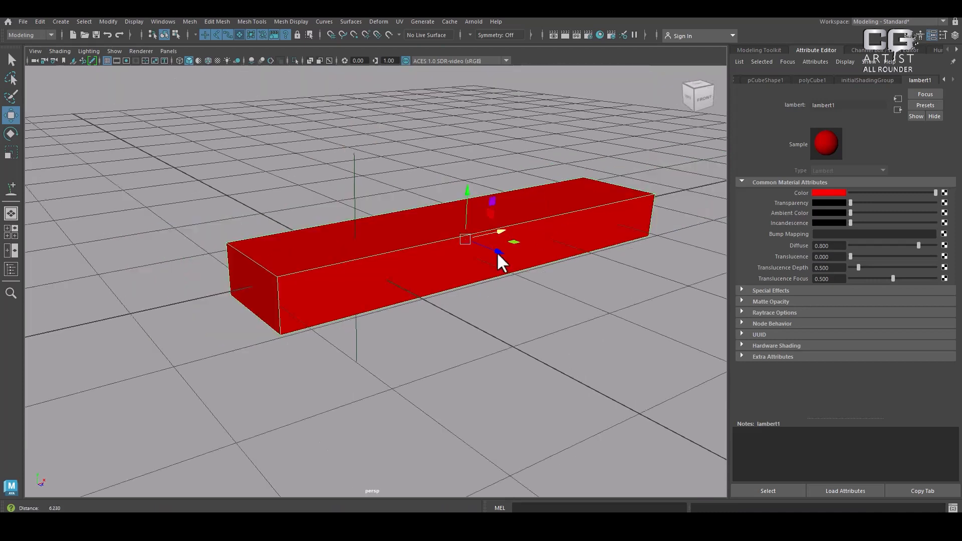
click(68, 21)
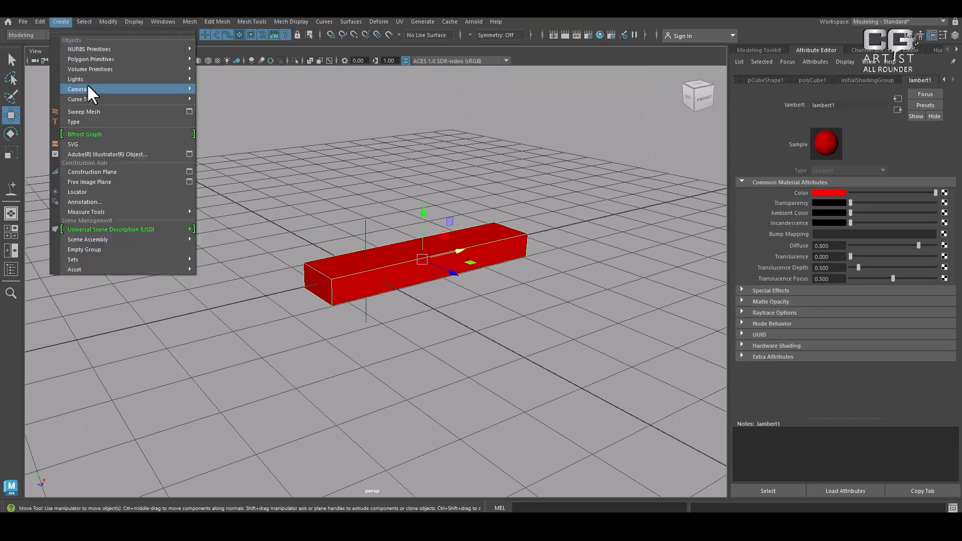
mouse_move(125, 59)
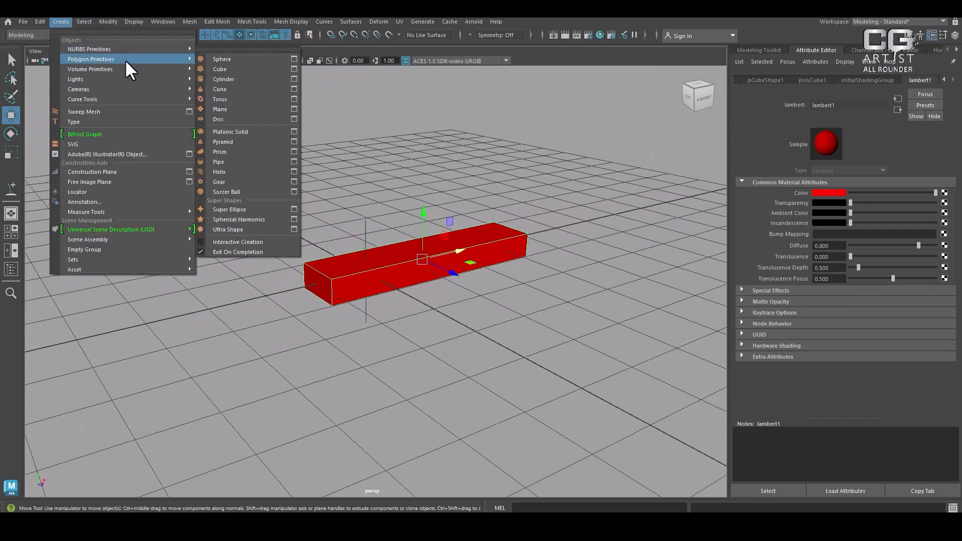
click(217, 59)
drag(396, 284, 545, 350)
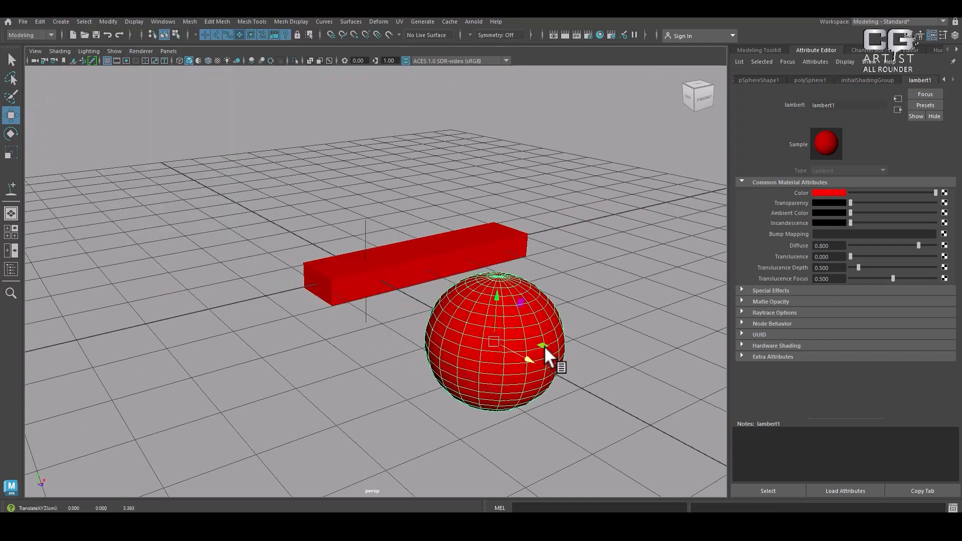
Create a polygon cone and move it about 3.1 cm backward along Z, behind the red bar
click(61, 21)
mouse_move(90, 58)
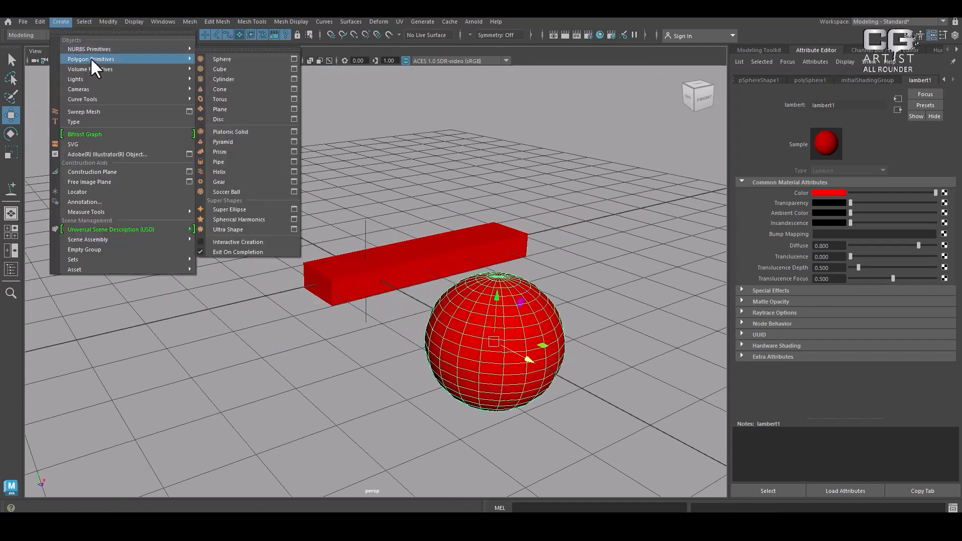
click(245, 88)
drag(389, 283, 314, 218)
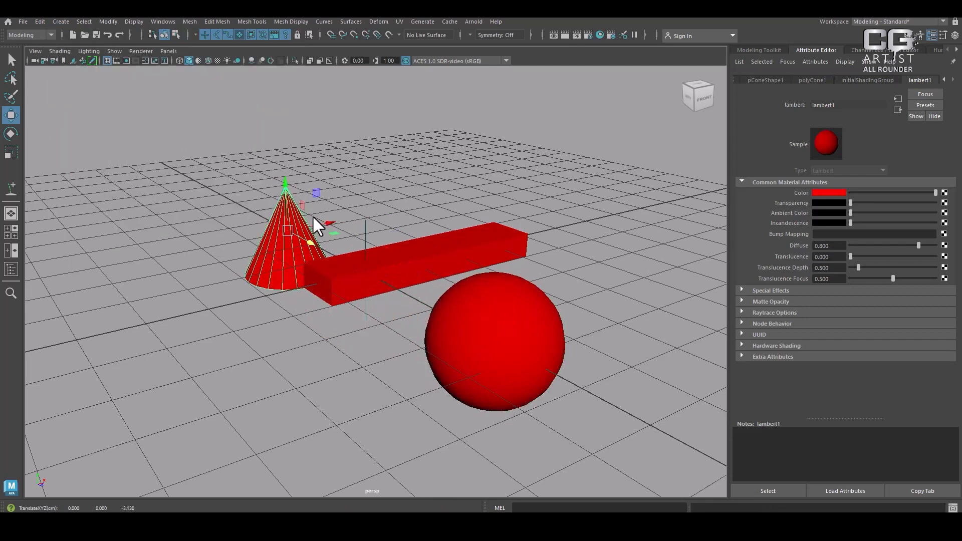
Set the color of the shared default lambert1 material to a neutral medium grey
click(837, 193)
click(833, 169)
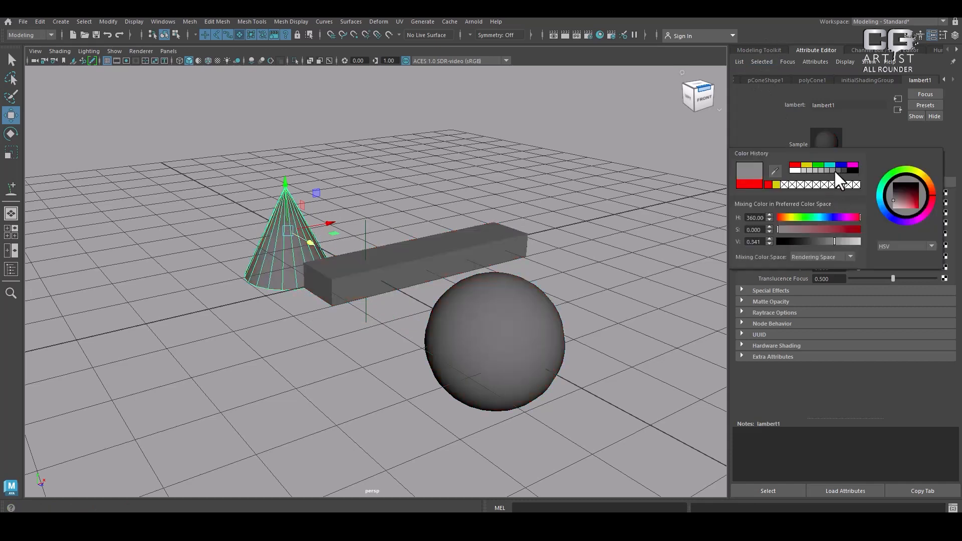
Assign a new Lambert material to the bar and set its color to yellow
click(478, 258)
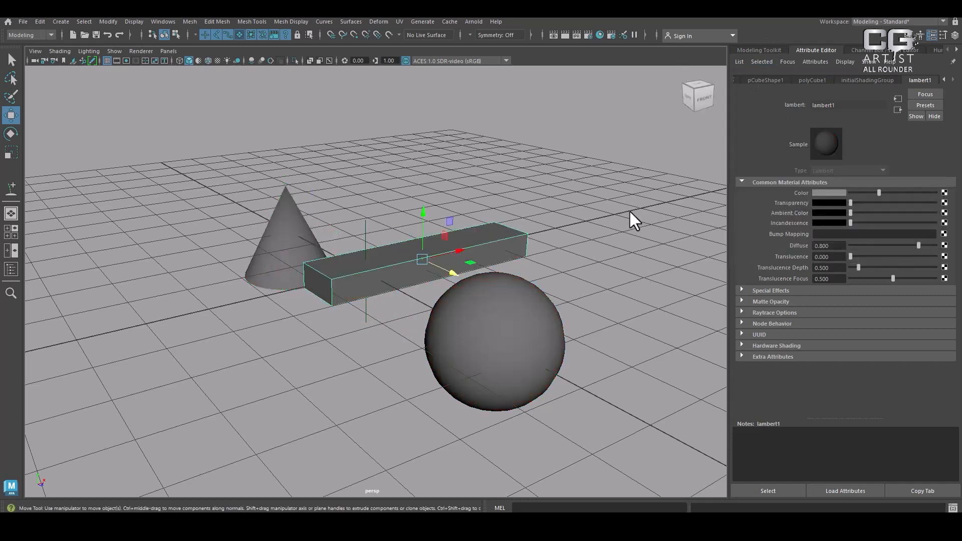
right_click(435, 236)
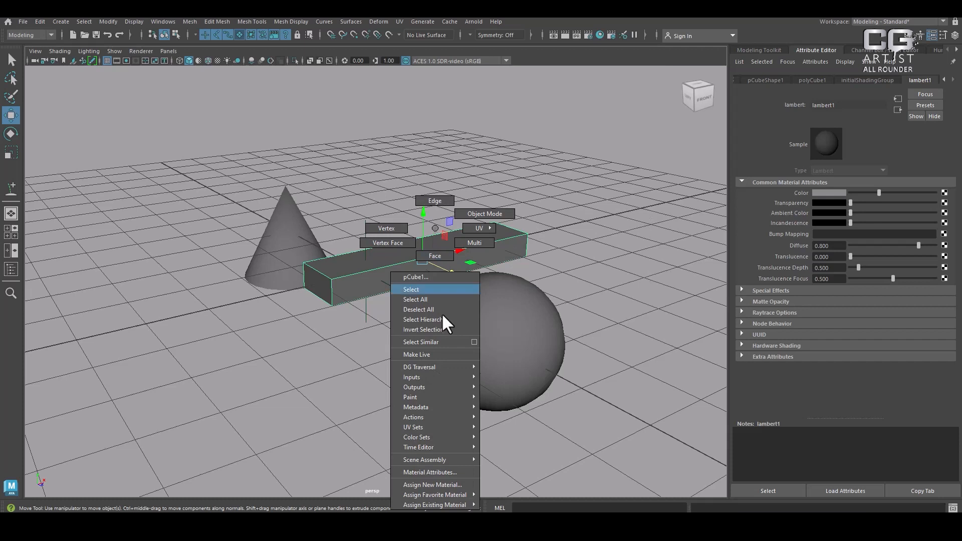
mouse_move(463, 495)
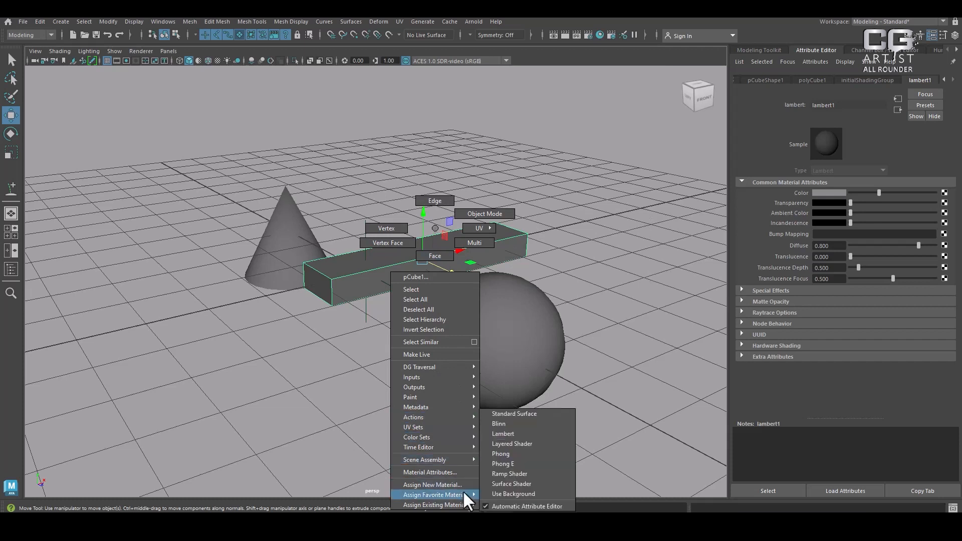
click(523, 433)
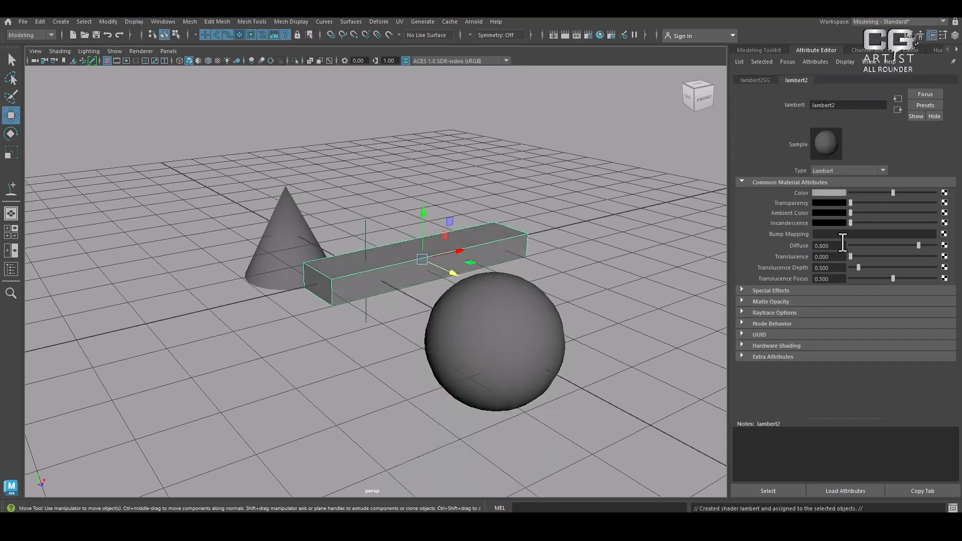
click(837, 193)
click(810, 167)
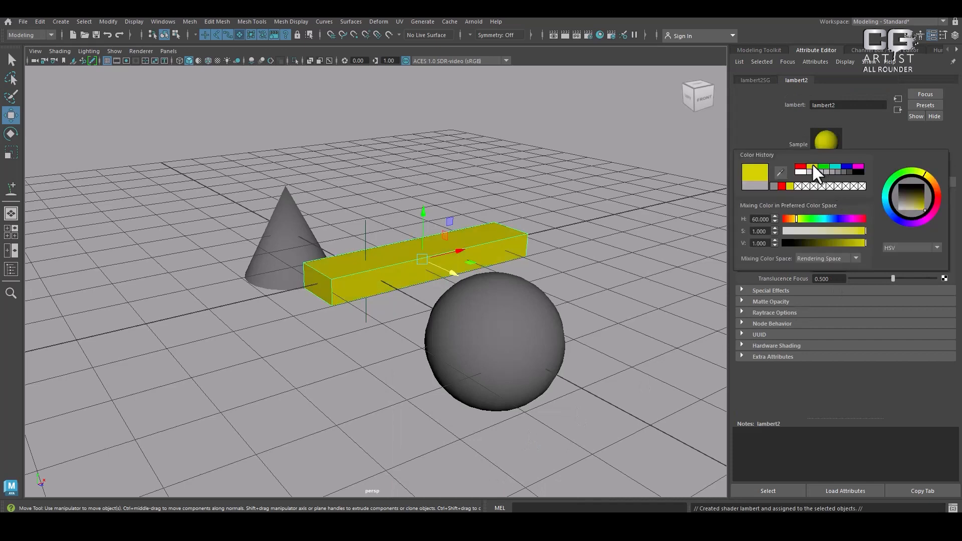
Create a second polygon cone and move it along X to stand in front of the first cone
click(552, 177)
click(61, 21)
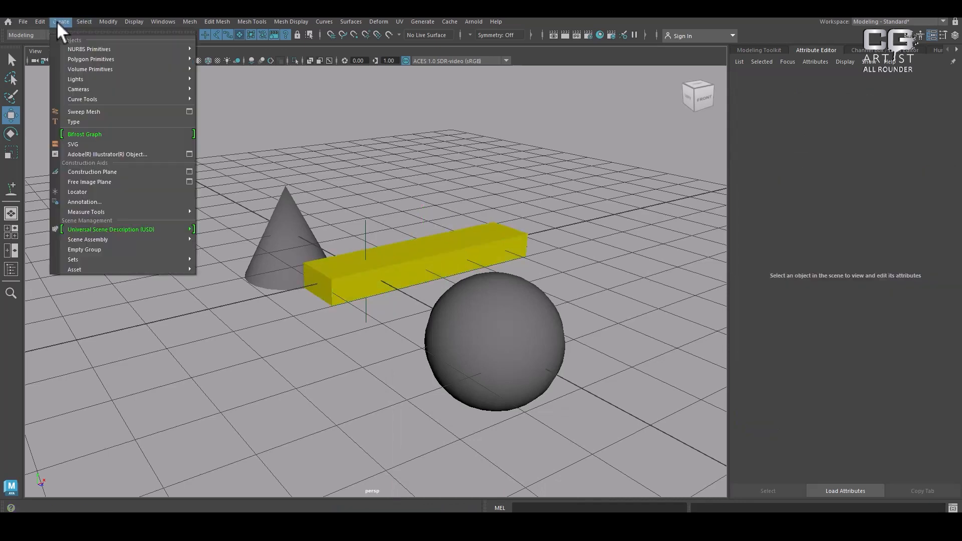
mouse_move(88, 58)
click(232, 89)
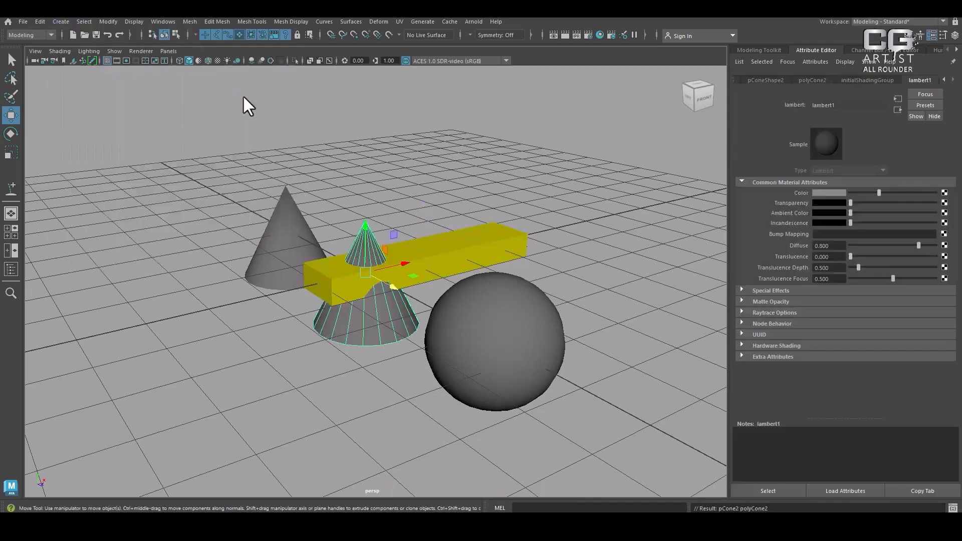
drag(407, 275, 272, 277)
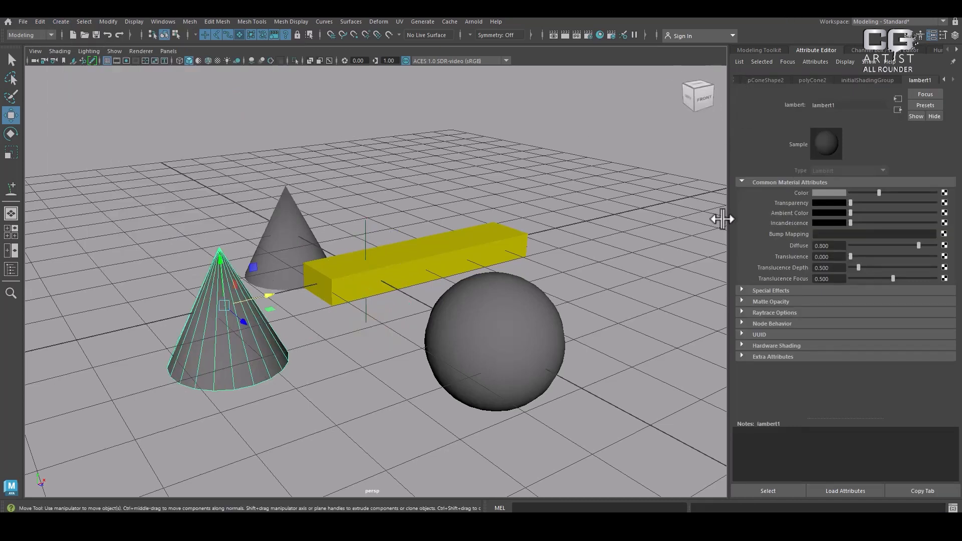
Open the Tool Settings and compare the Move, Rotate and Scale tool options with the yellow bar selected
click(943, 35)
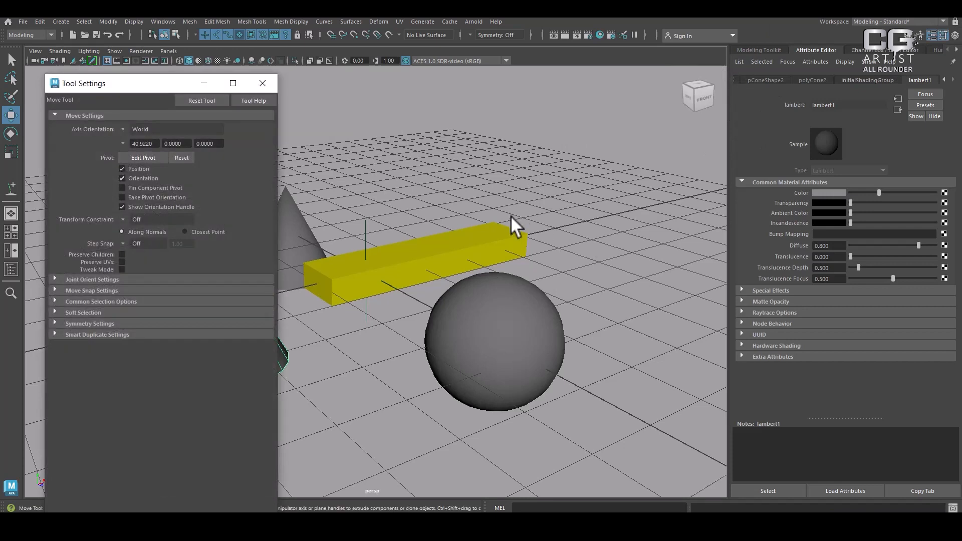
click(443, 245)
click(443, 245)
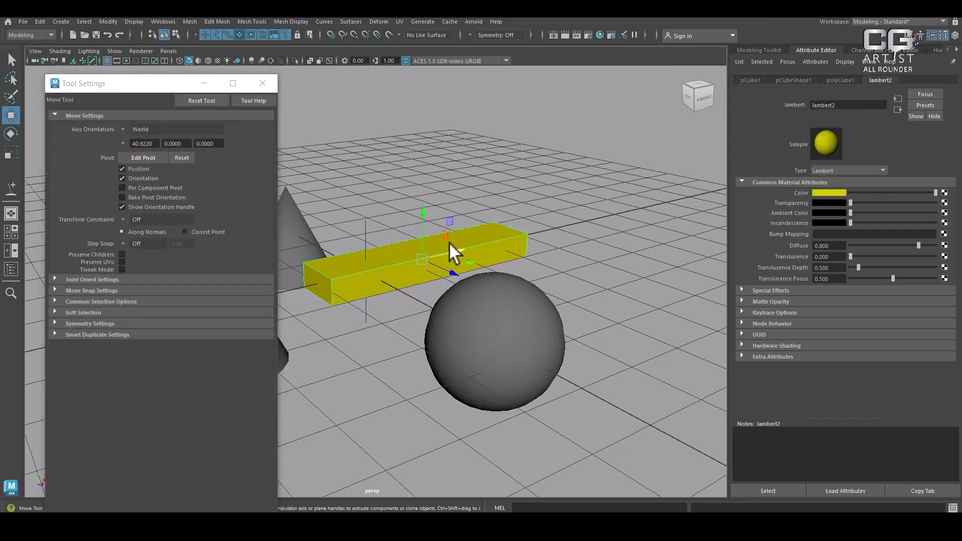
key(e)
key(r)
key(w)
key(e)
key(r)
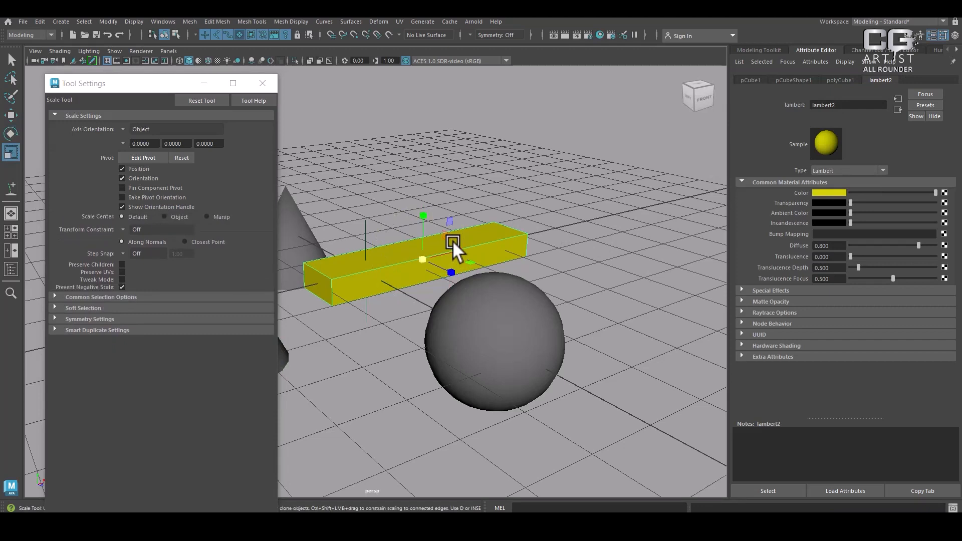
key(w)
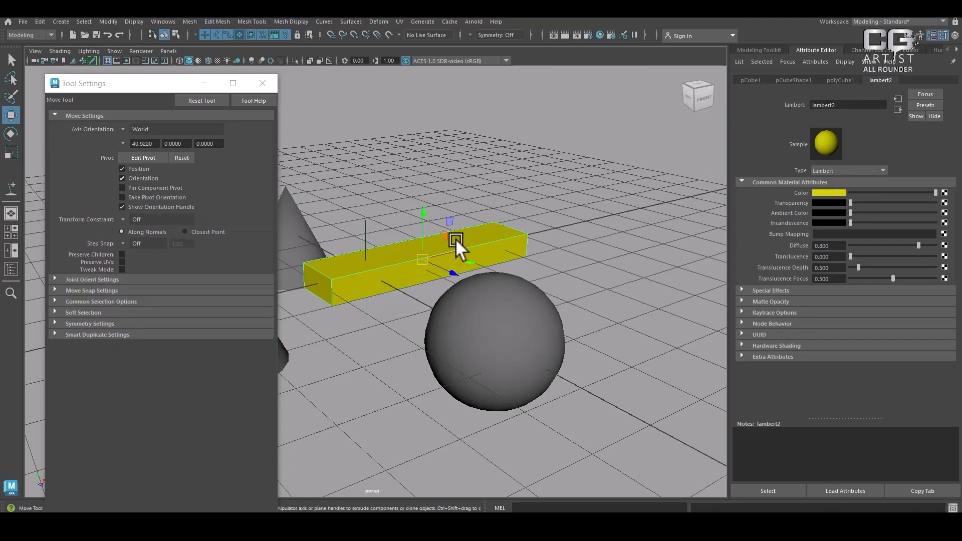
Move the Tool Settings window clear of the cones and examine the Move, Rotate and Scale settings again
drag(134, 85, 625, 89)
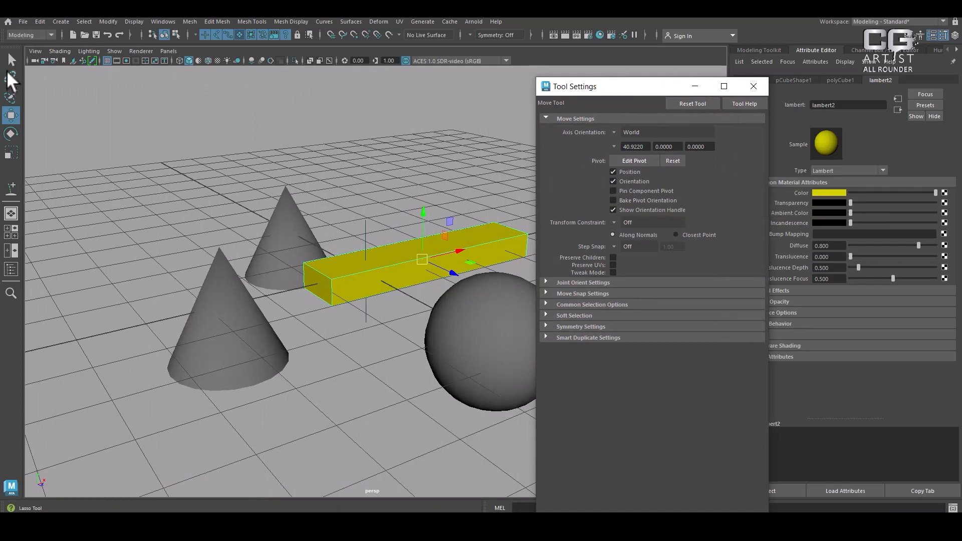
click(17, 117)
click(11, 133)
click(11, 151)
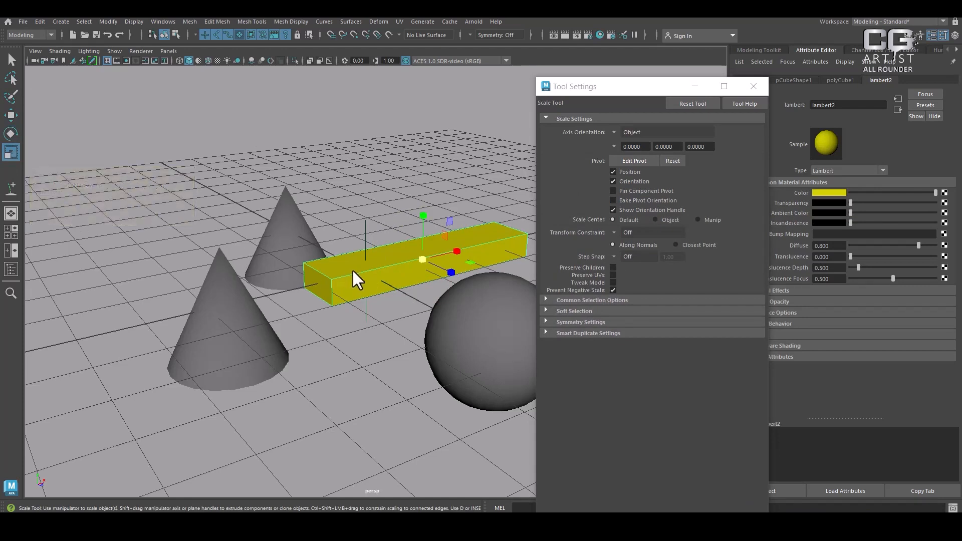
key(e)
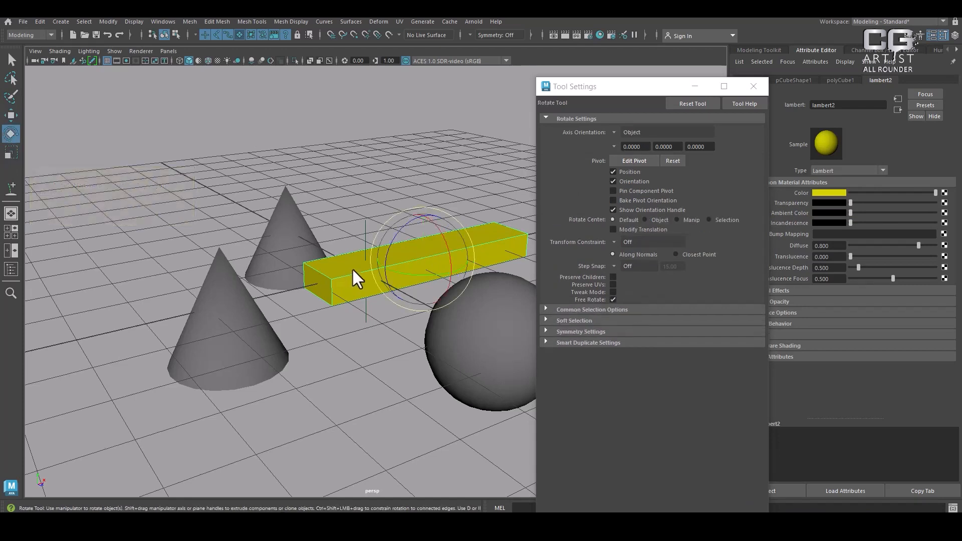
key(r)
key(w)
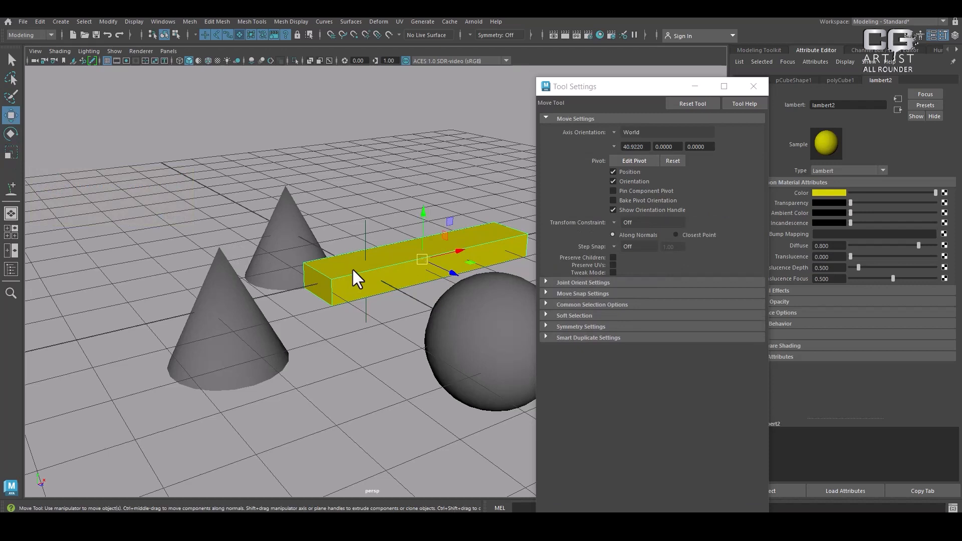
key(e)
key(r)
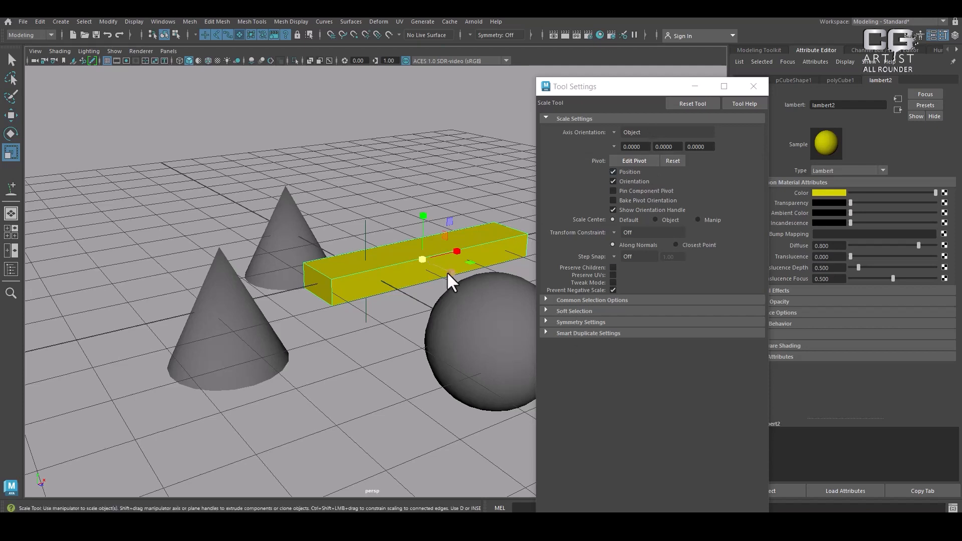
Try rotating the yellow bar freely about -6.4 degrees around Z, and undo the rotation
key(e)
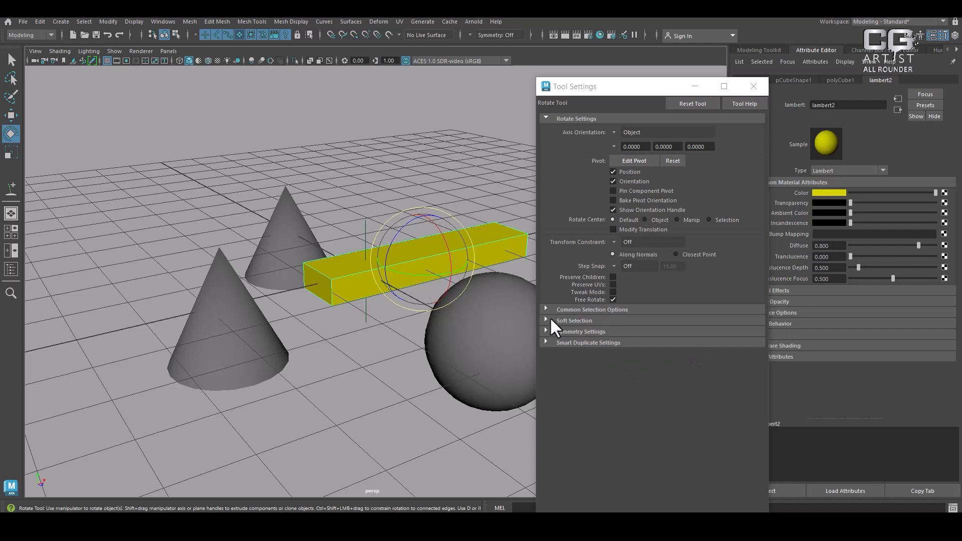
mouse_move(399, 235)
mouse_down()
mouse_move(413, 216)
mouse_move(387, 251)
mouse_move(399, 220)
mouse_move(385, 266)
mouse_move(396, 210)
mouse_move(381, 268)
mouse_move(394, 229)
mouse_up()
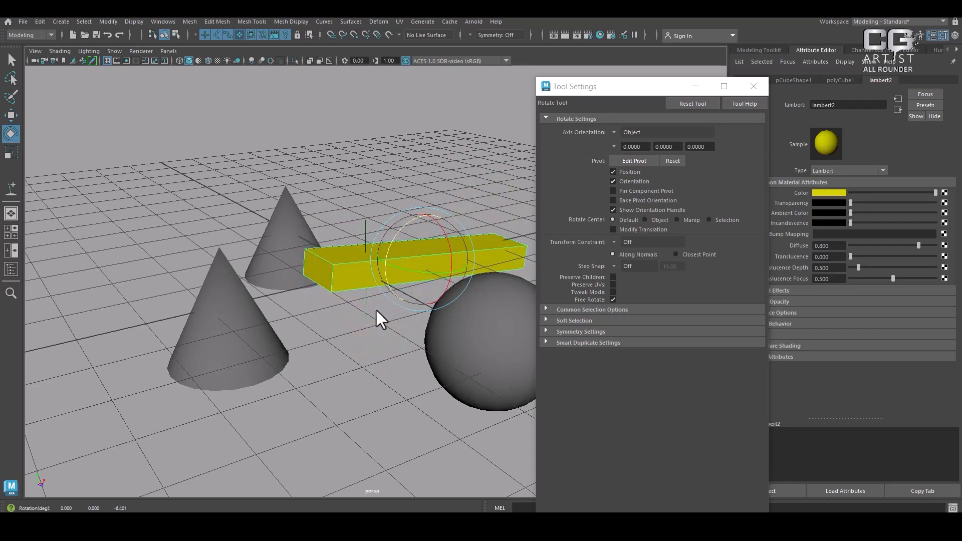
key(ctrl+z)
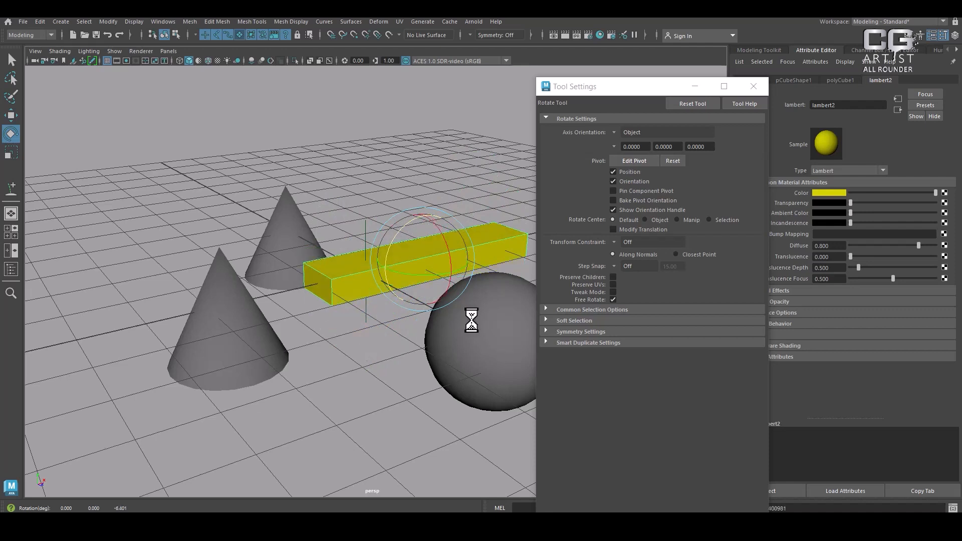
Set the Rotate tool's step snap to Relative with a 90 degree increment and try it on the yellow bar
click(617, 264)
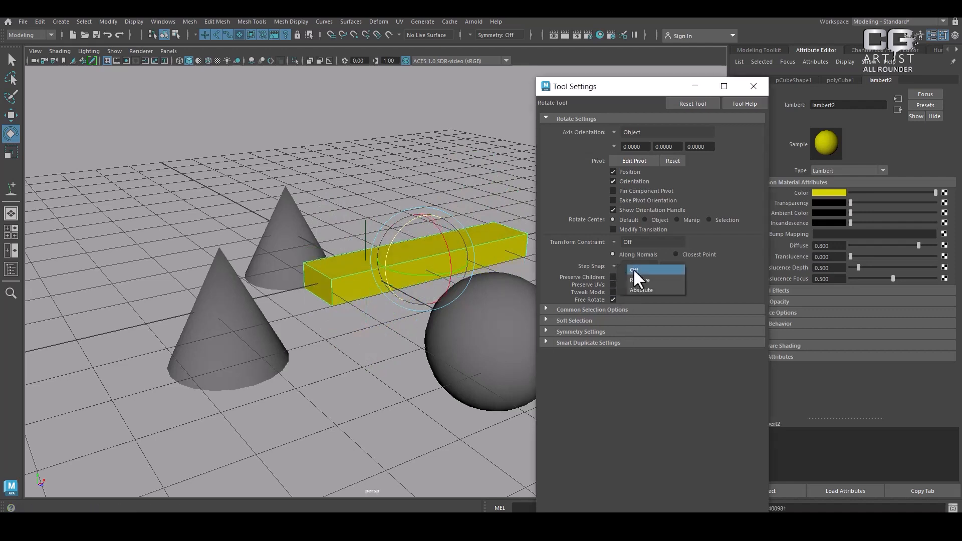
click(639, 283)
double_click(671, 266)
text(90)
key(Return)
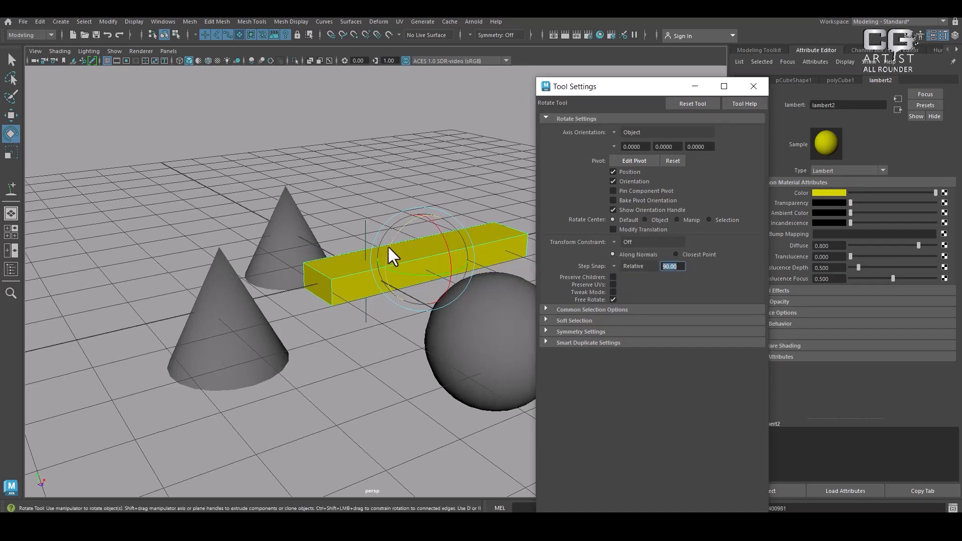
mouse_move(402, 234)
mouse_down()
mouse_move(424, 225)
mouse_move(386, 245)
mouse_up()
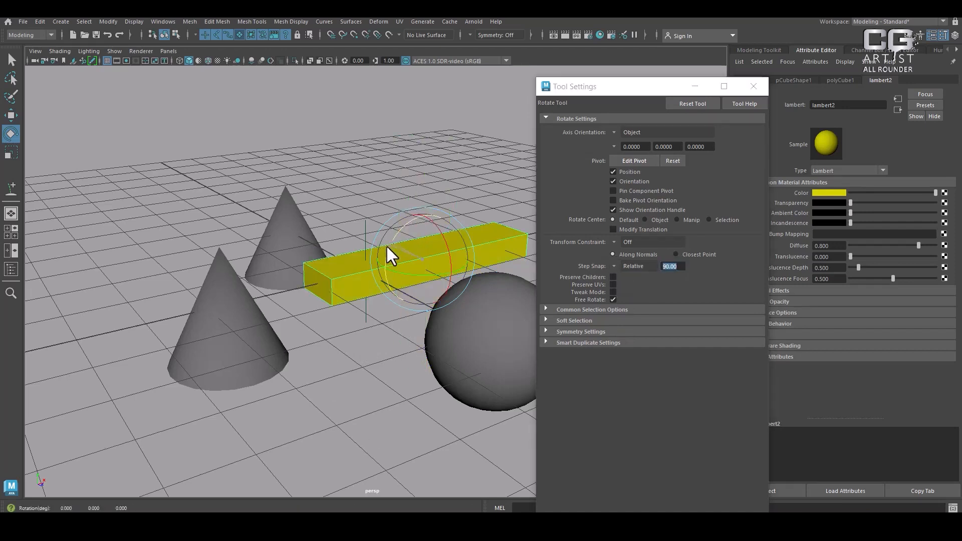
drag(407, 213, 389, 253)
Turn the Rotate tool's step snap off and rotate the yellow bar freely about 17.6 degrees around Z
click(614, 266)
click(626, 273)
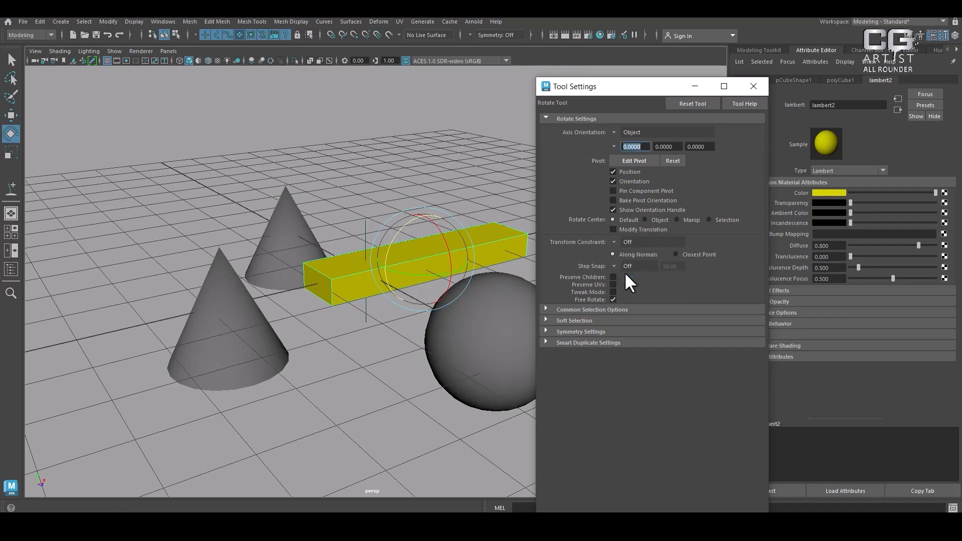
drag(404, 242, 631, 274)
Set the Rotate tool's step snap to Relative 45 degrees, try it on the bar and close the Tool Settings
click(622, 267)
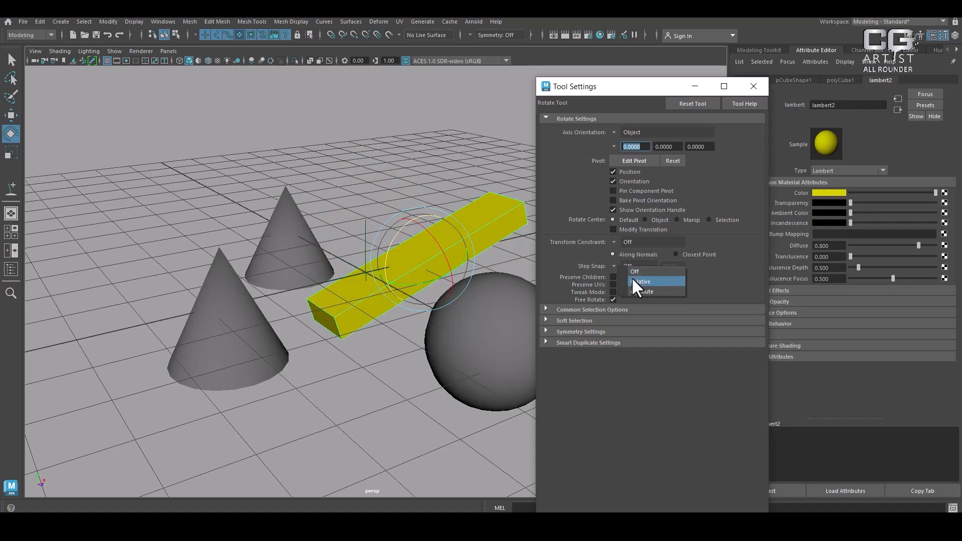
double_click(671, 266)
text(45)
key(Return)
drag(395, 236, 742, 38)
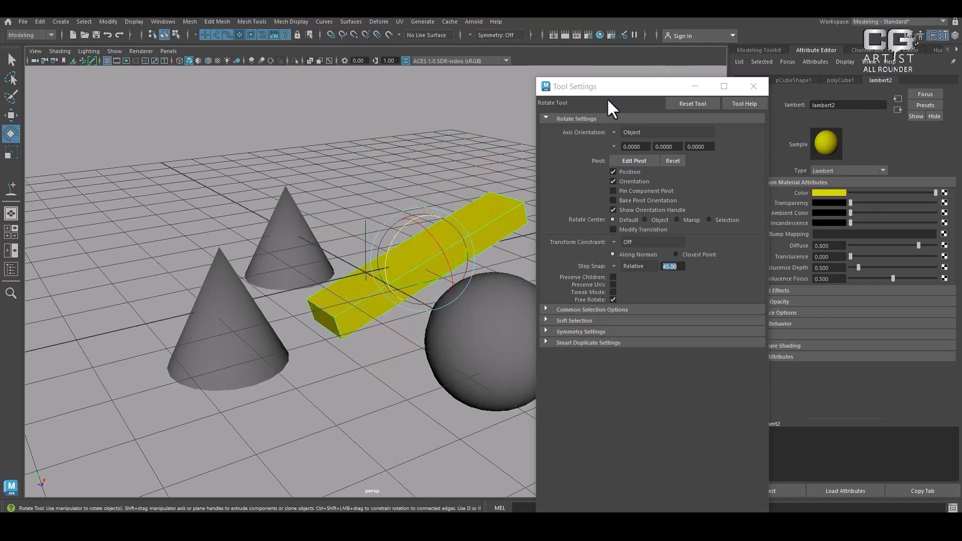
click(753, 86)
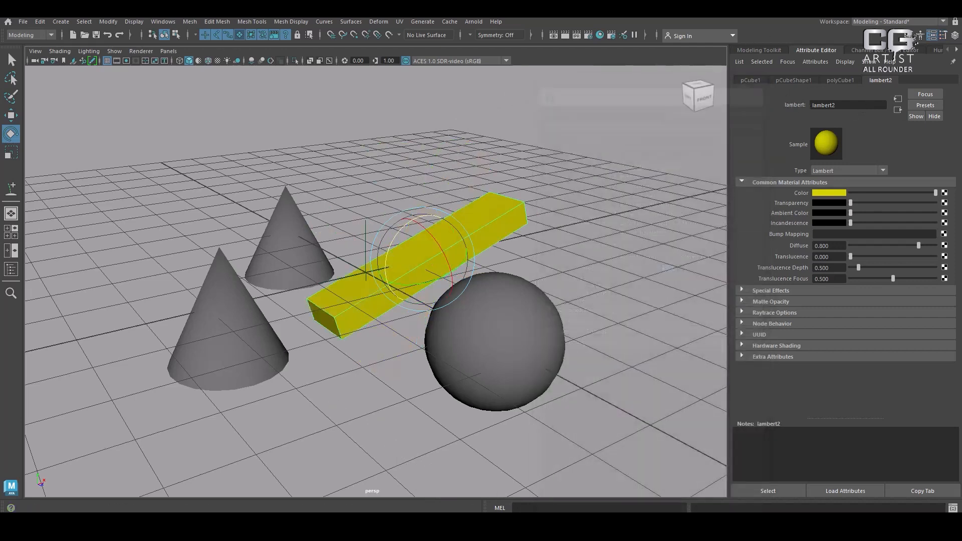
Create a display layer containing the yellow bar in the Channel Box / Layer Editor, and toggle its visibility off and on
click(954, 35)
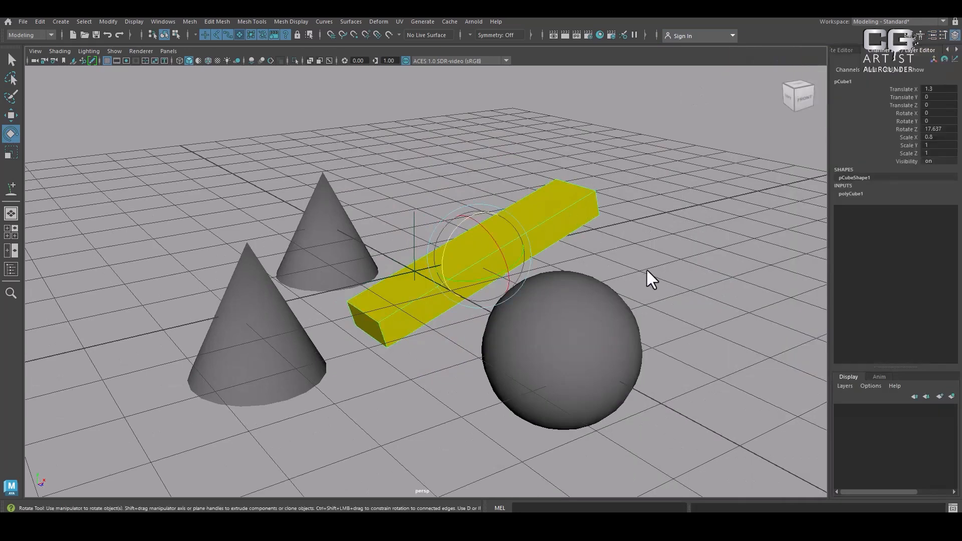
key(w)
click(951, 396)
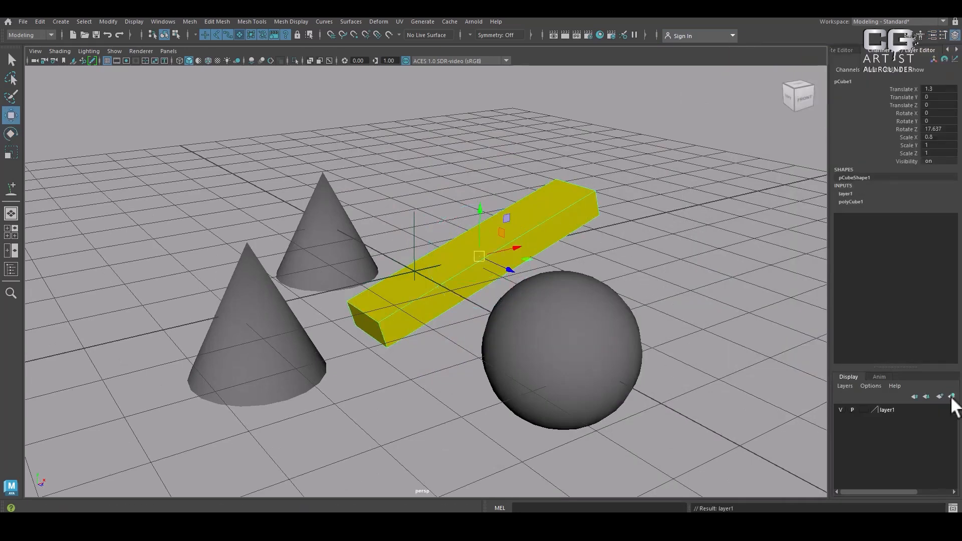
click(843, 409)
click(843, 409)
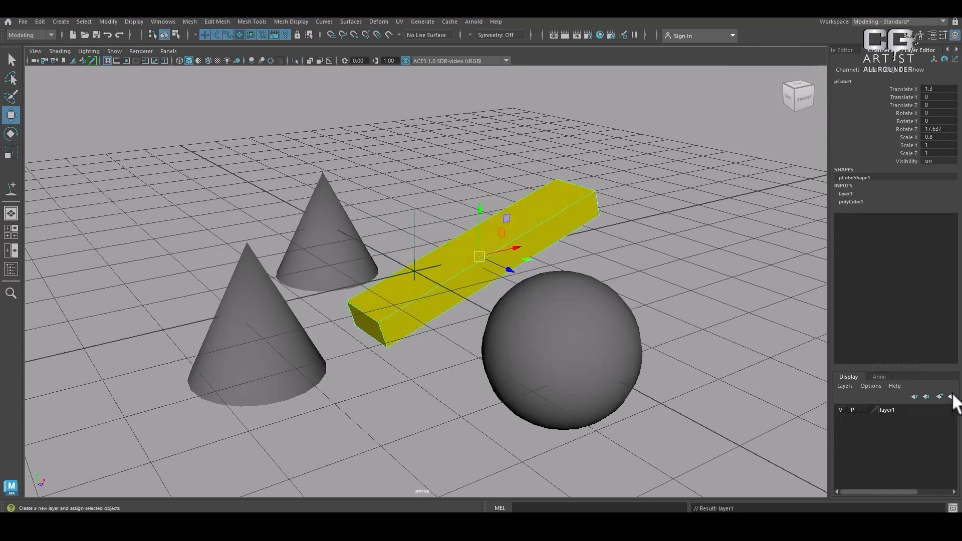
Create a second, empty display layer with the sphere selected, and select that layer in the list
click(604, 346)
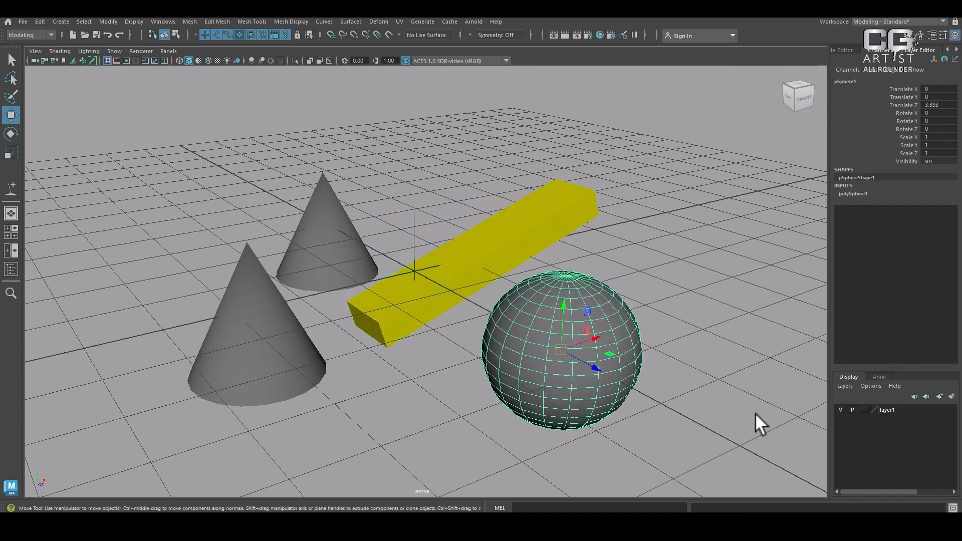
click(940, 395)
click(891, 414)
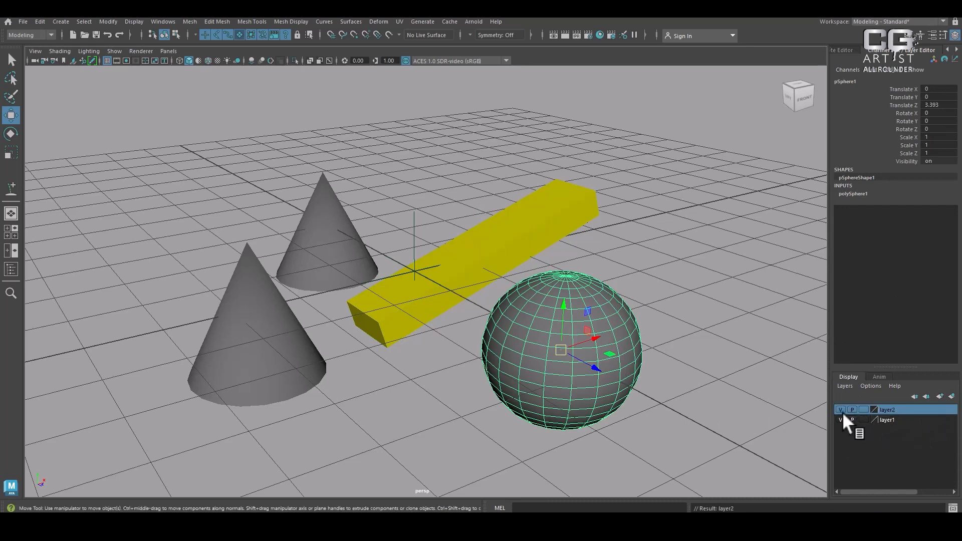
Rename the second display layer as xyz and assign it the green colour
double_click(891, 412)
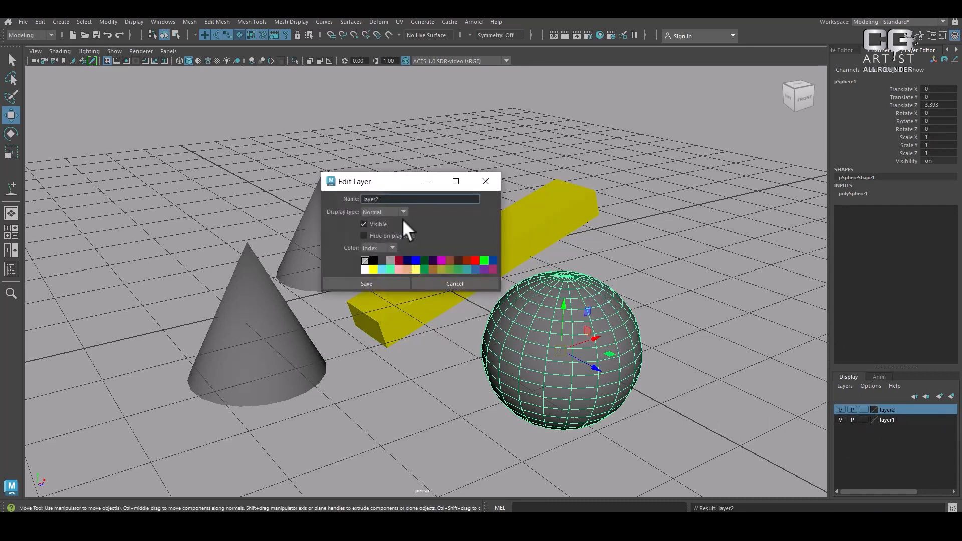
drag(396, 201, 328, 203)
text(xyz)
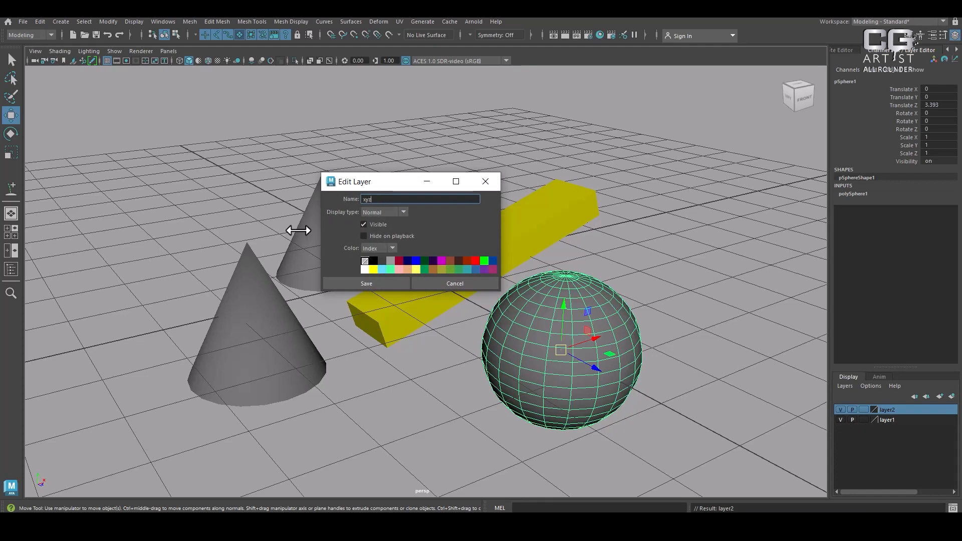
click(423, 269)
click(375, 280)
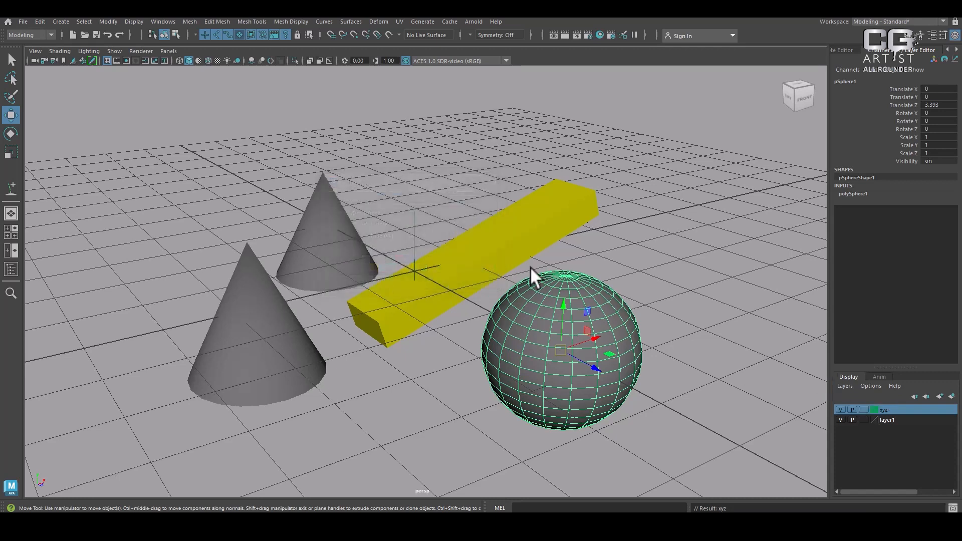
Add the rear cone to the xyz layer and toggle the layer's visibility off and on
click(336, 221)
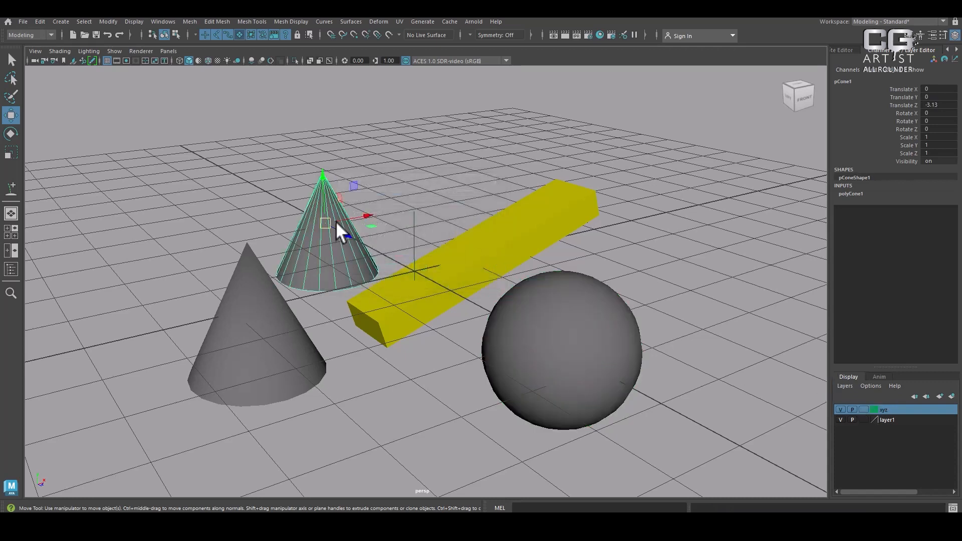
right_click(910, 407)
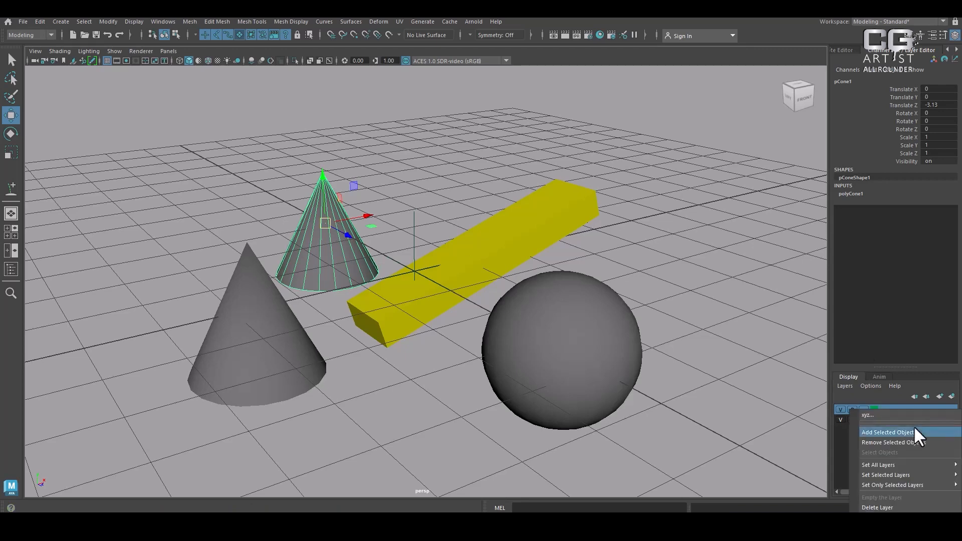
click(914, 431)
click(842, 408)
click(841, 408)
click(840, 407)
click(841, 407)
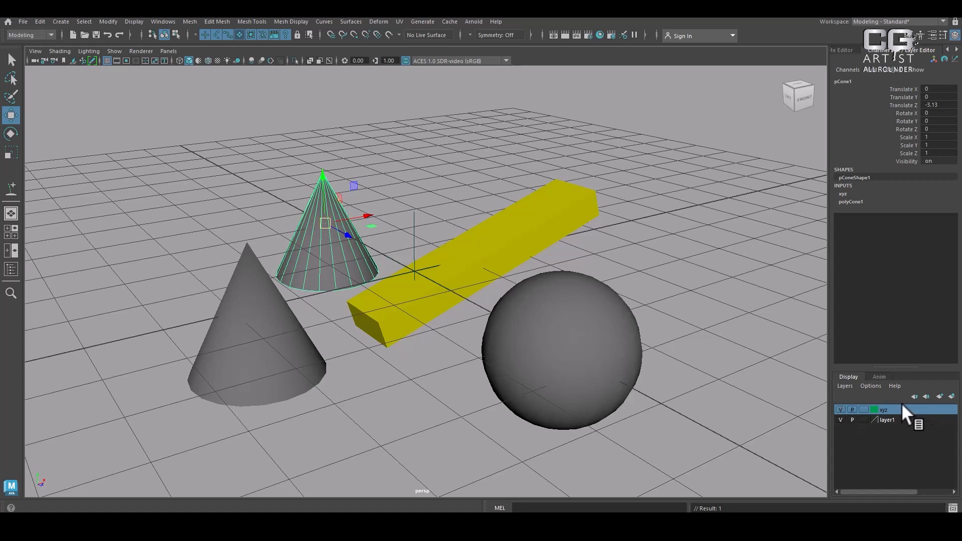
Create a display layer from the selected front cone and toggle its visibility off and on
click(299, 332)
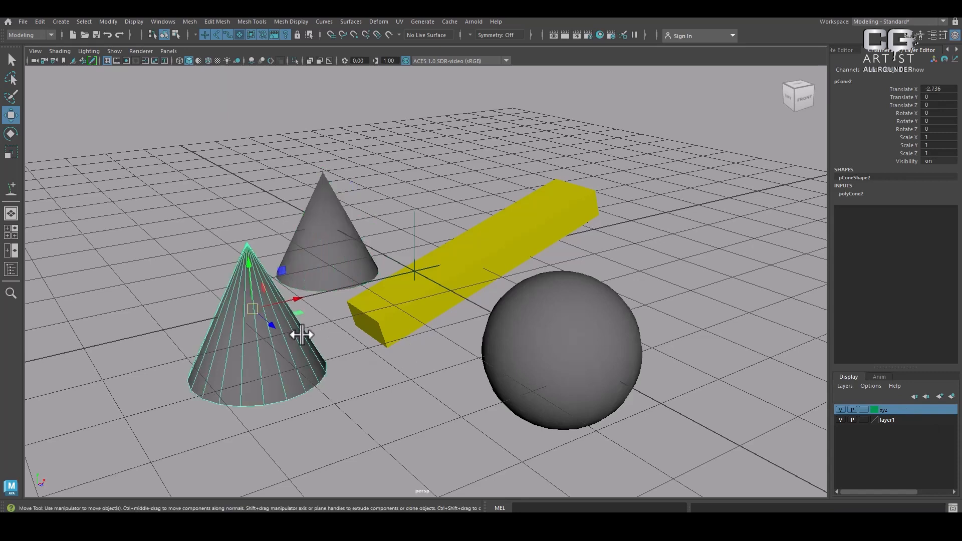
click(951, 397)
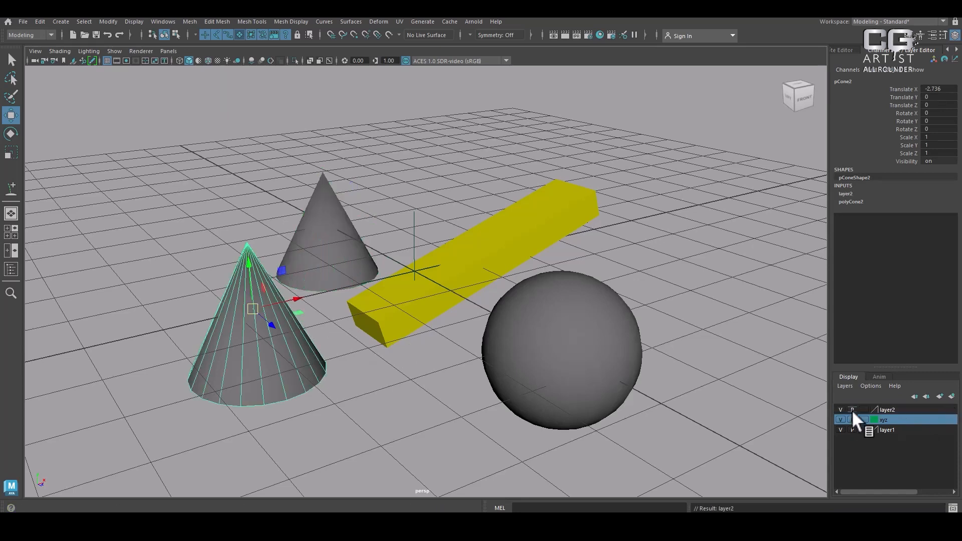
click(841, 409)
click(841, 409)
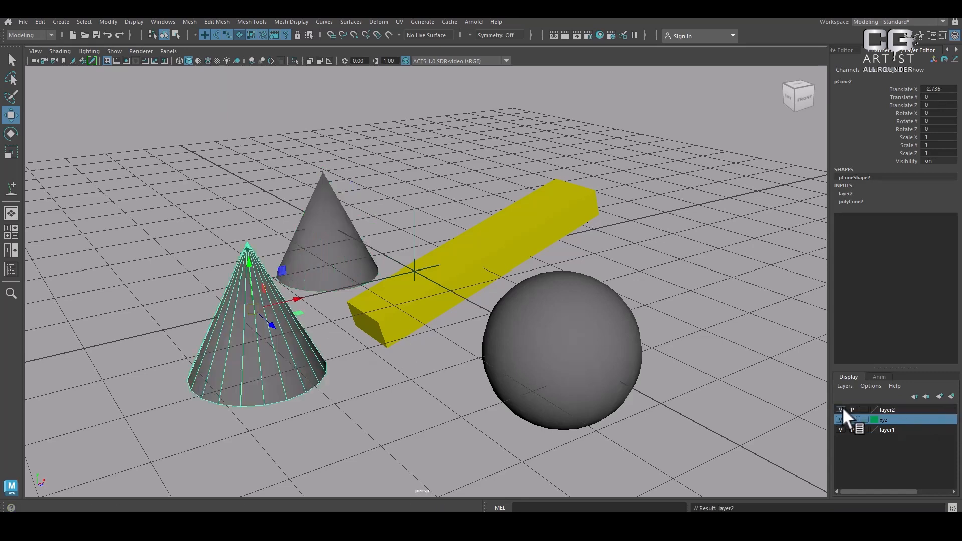
Rename the front cone's layer as abx and assign it the light yellow colour
double_click(901, 410)
drag(429, 199, 352, 199)
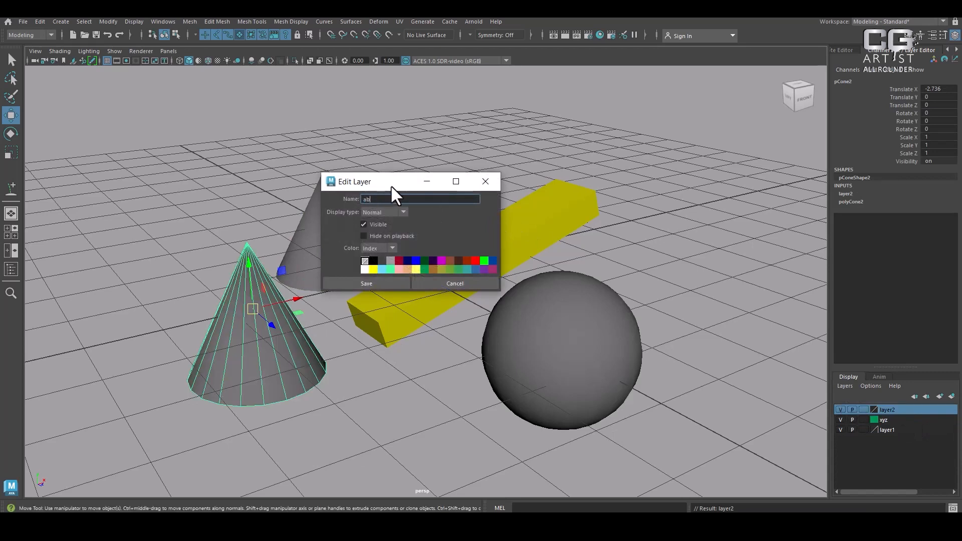
click(416, 269)
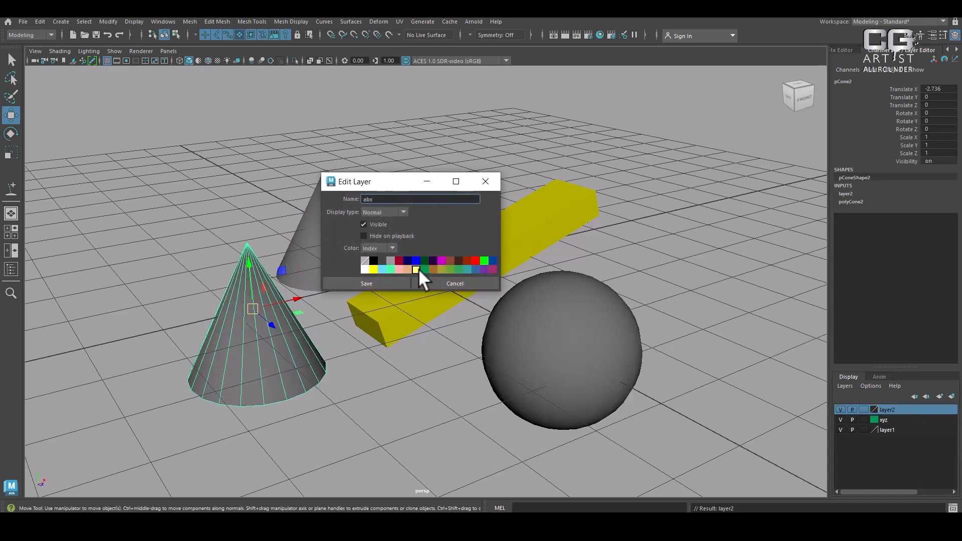
click(379, 282)
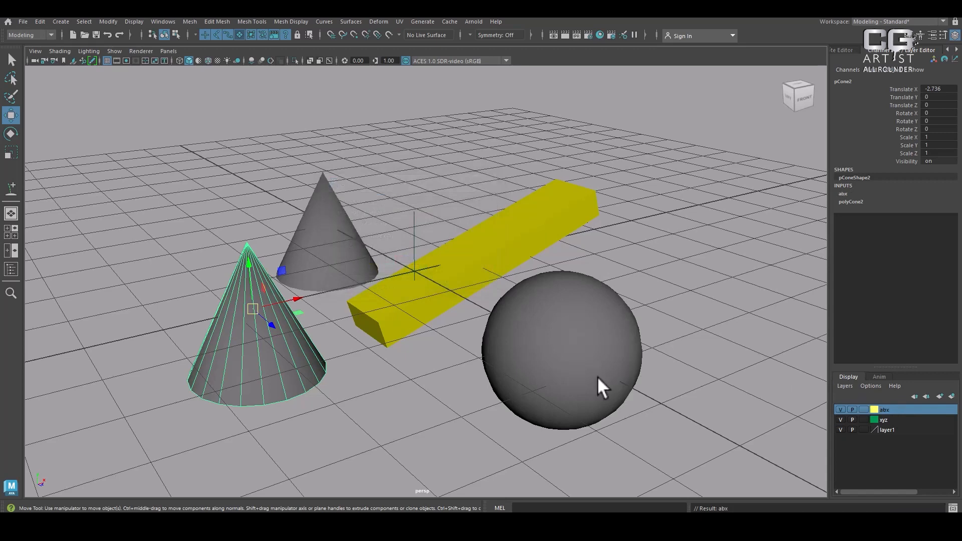
Box-select both cones, switch the abx layer to Template display and try to select its cone again
alt+middle_drag(516, 363, 623, 272)
alt+right_drag(623, 272, 696, 371)
click(414, 357)
drag(349, 326, 458, 110)
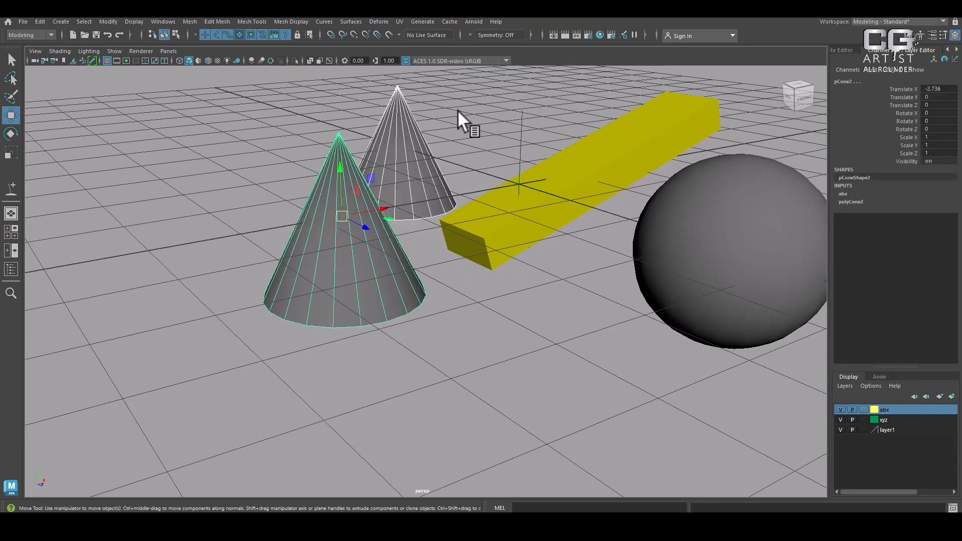
click(863, 408)
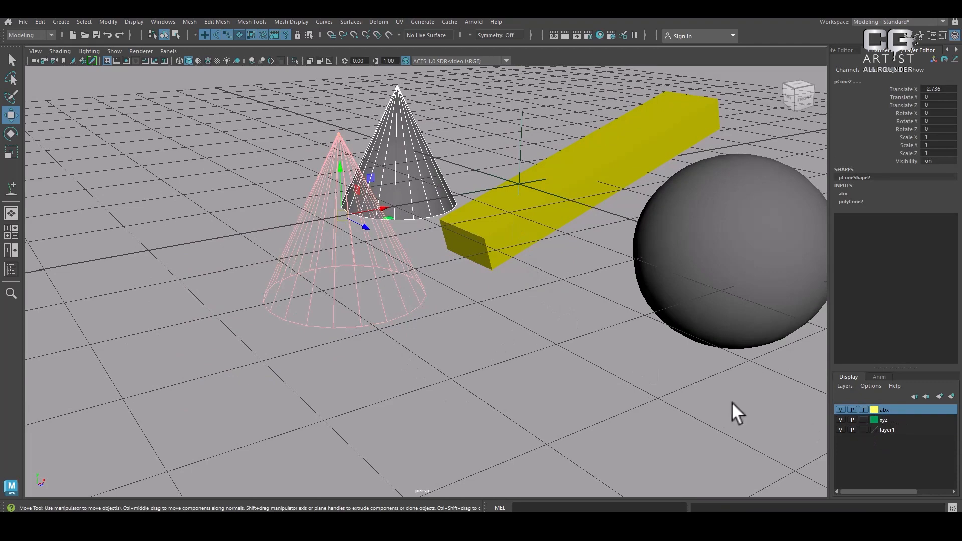
click(727, 385)
alt+drag(351, 311, 344, 260)
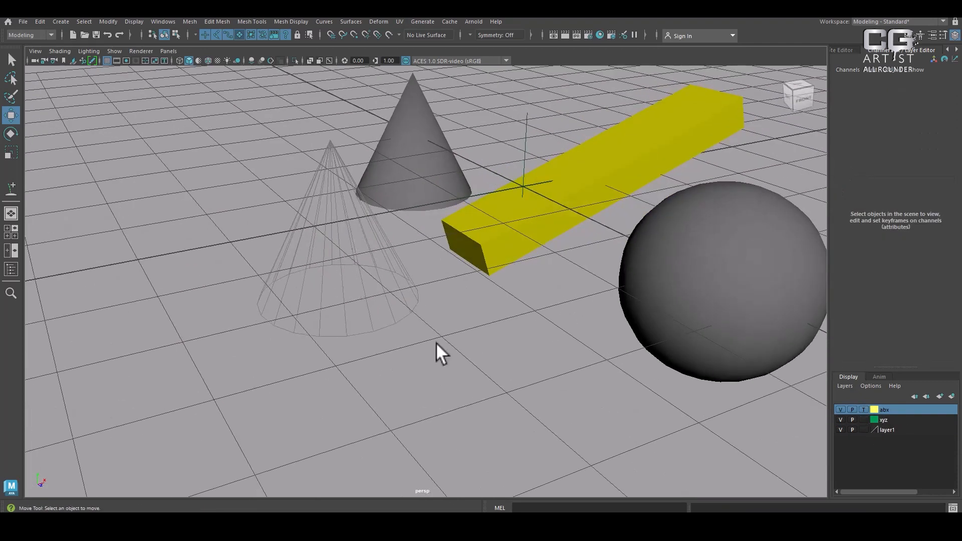
Switch the abx layer to Reference display in the layer list and try to select its cone
click(864, 408)
click(350, 304)
click(787, 441)
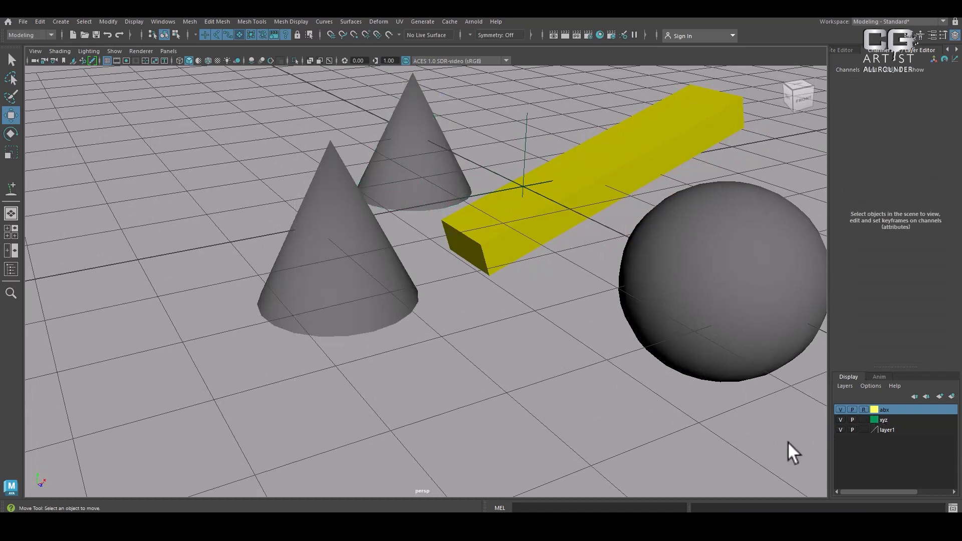
click(864, 410)
click(864, 409)
Set the abx layer's display type to Template in its layer settings and save
double_click(905, 413)
click(381, 212)
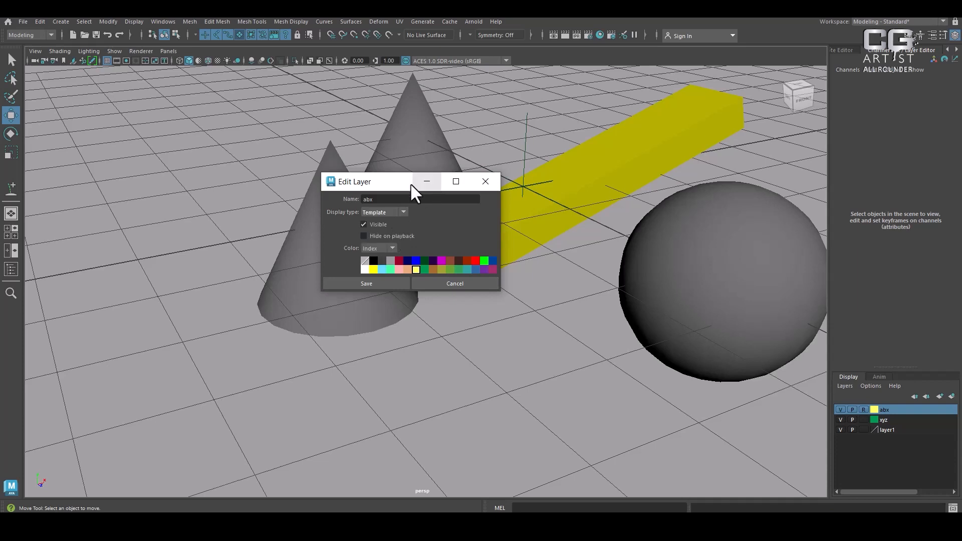
drag(410, 182, 562, 151)
click(518, 251)
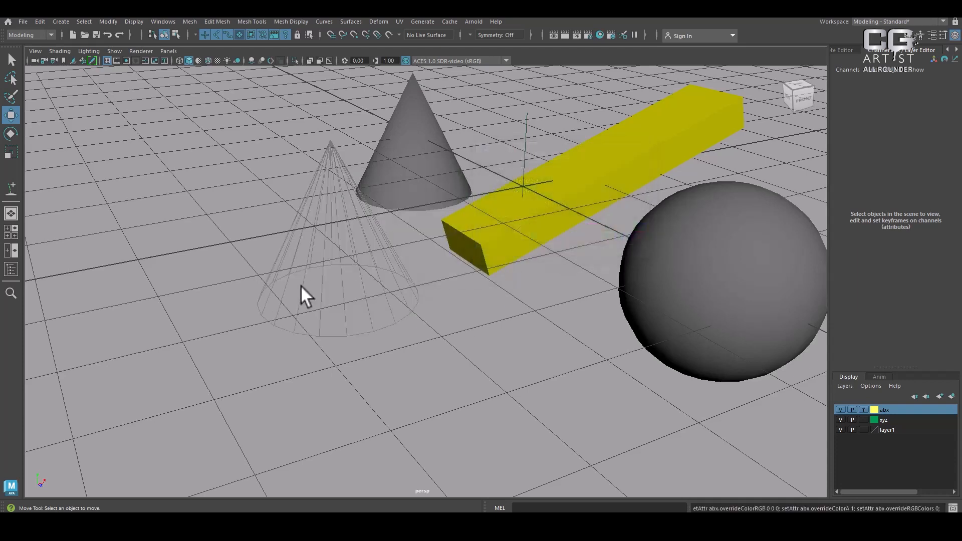
Move the xyz layer's cone in front of the templated cone, to about X -4.72 and Z 2.083, and box-select across both
drag(408, 161, 249, 318)
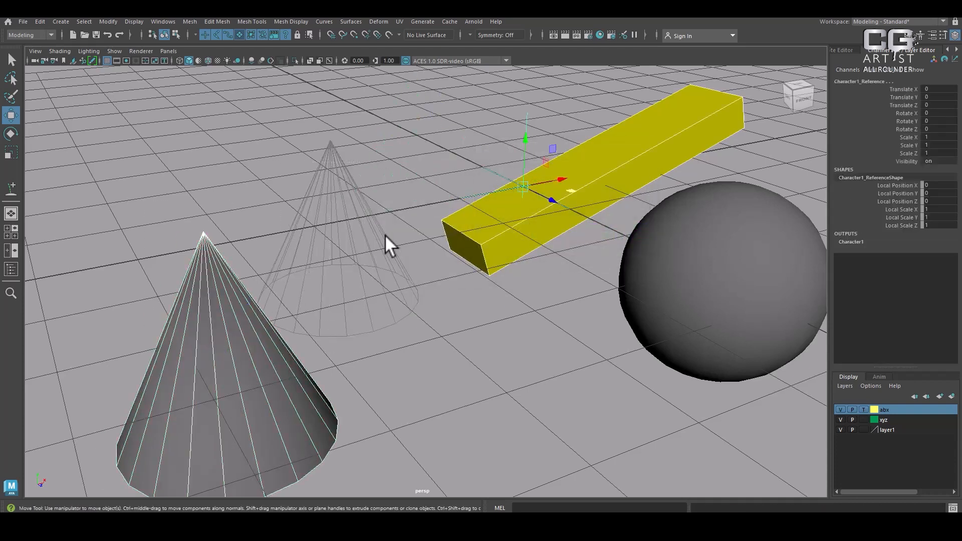
drag(400, 226, 65, 458)
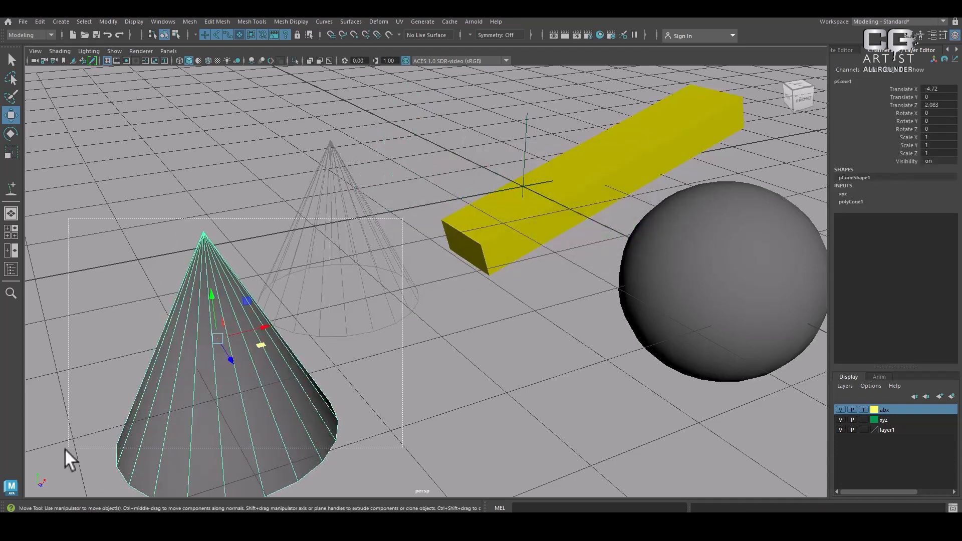
Set the abx layer's display type to Reference in its layer settings and save
double_click(897, 408)
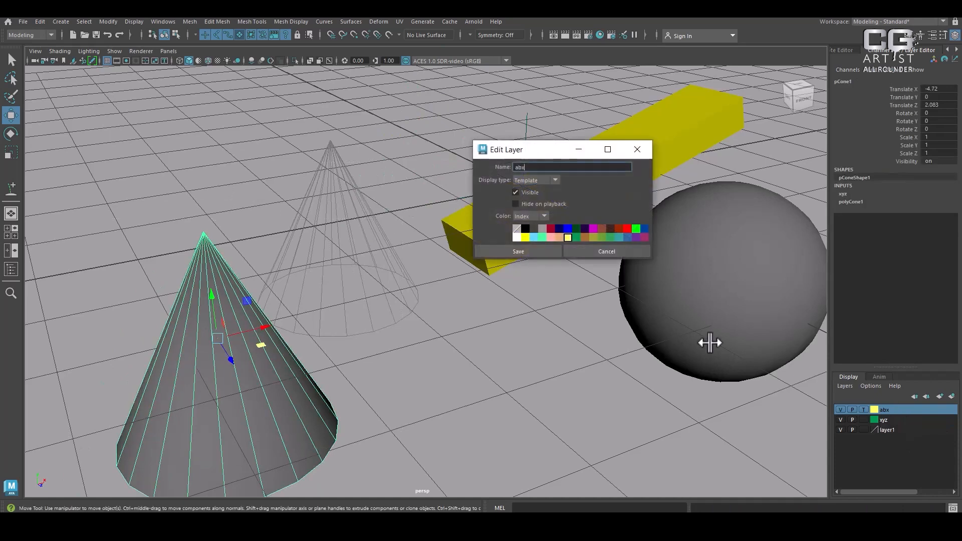
click(539, 180)
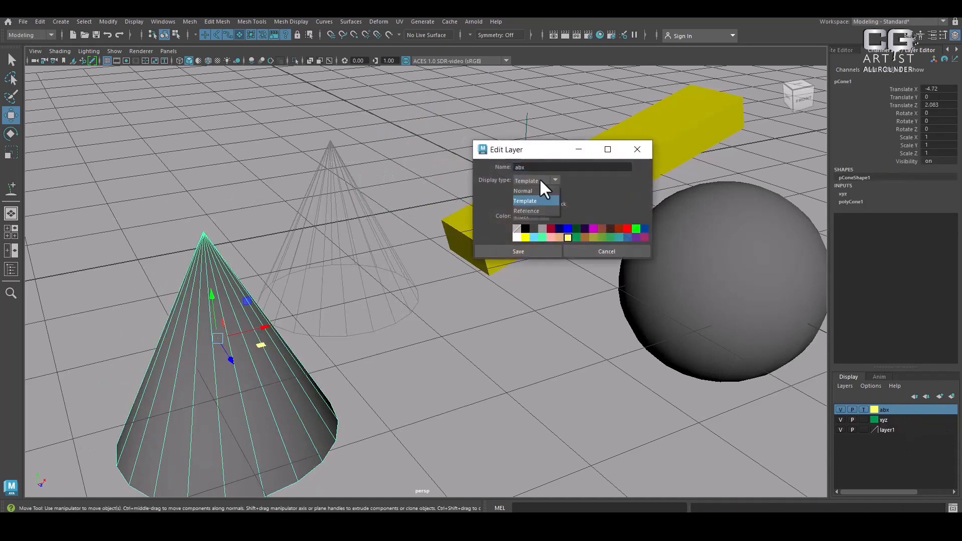
click(536, 211)
click(526, 252)
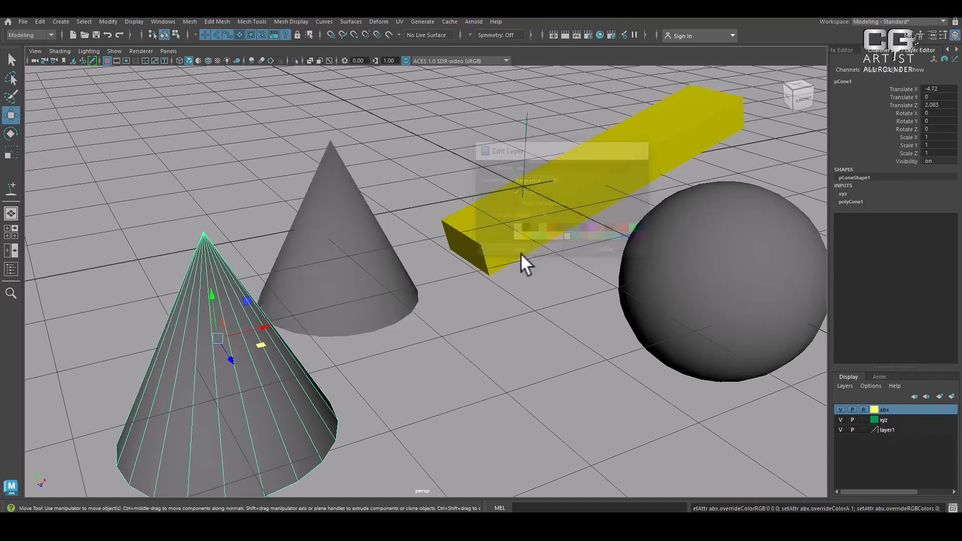
Try to box-select the referenced cone on the abx layer, clear the selection and select the yellow bar
drag(457, 186, 303, 423)
drag(430, 168, 261, 393)
drag(504, 223, 189, 400)
click(504, 305)
click(536, 238)
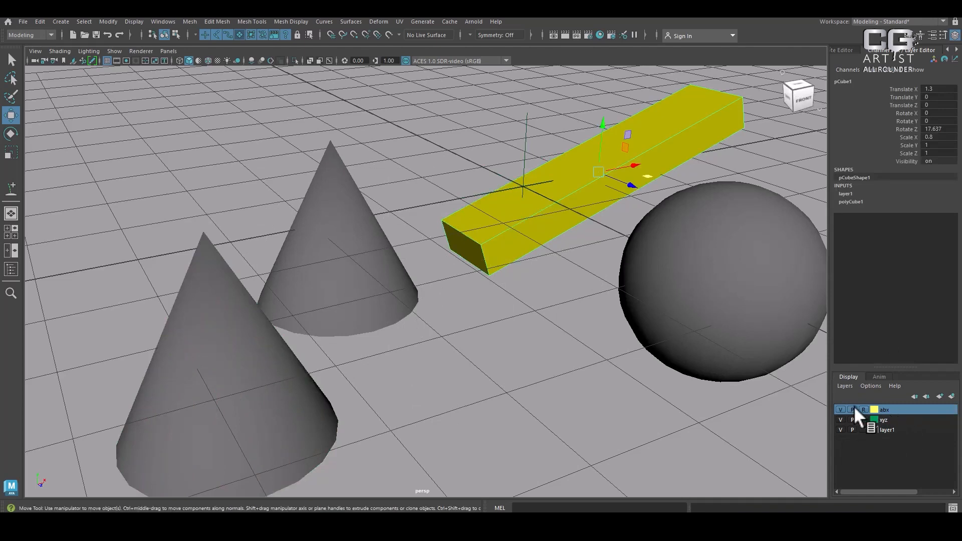
Toggle the abx layer's visibility off and on
click(841, 409)
click(840, 410)
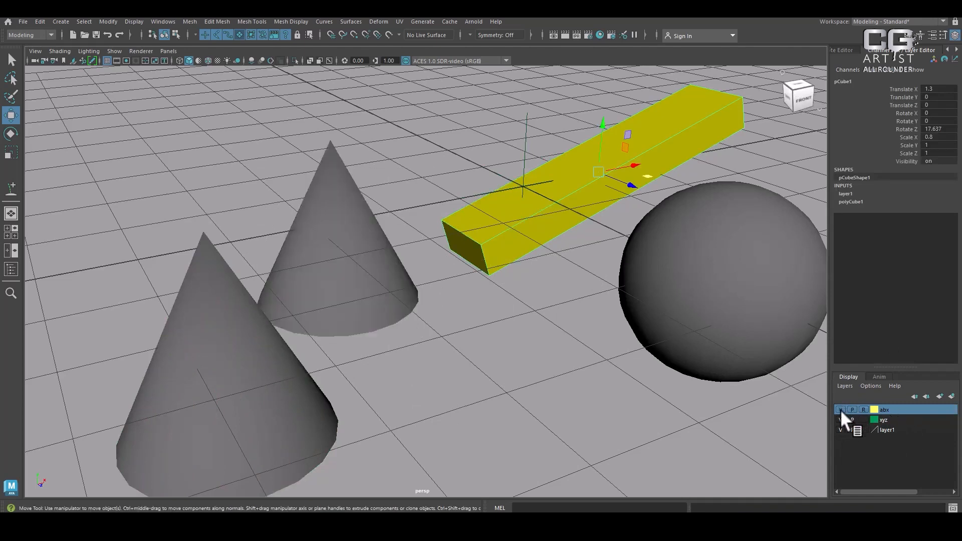
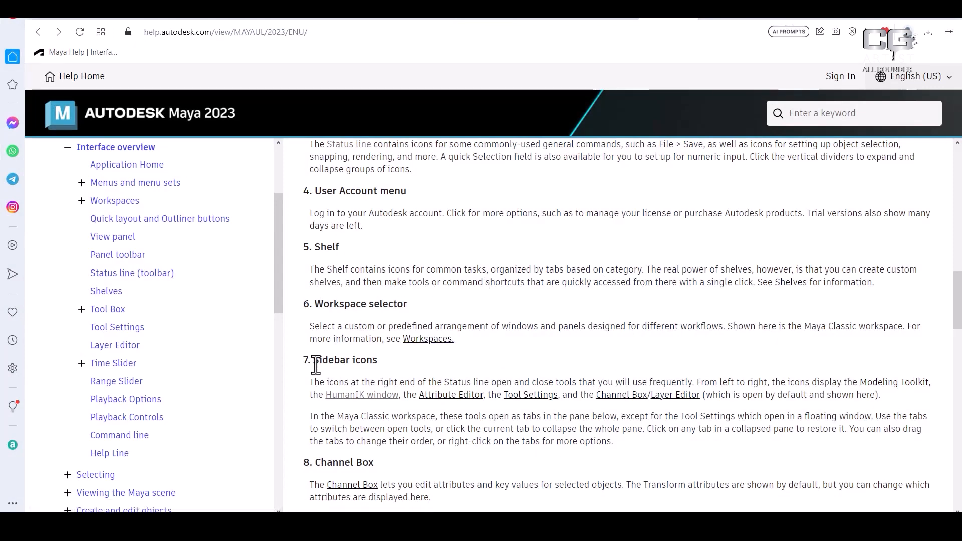
On the Maya help page, highlight the Sidebar icons heading and the Channel Box heading below it
drag(311, 360, 375, 361)
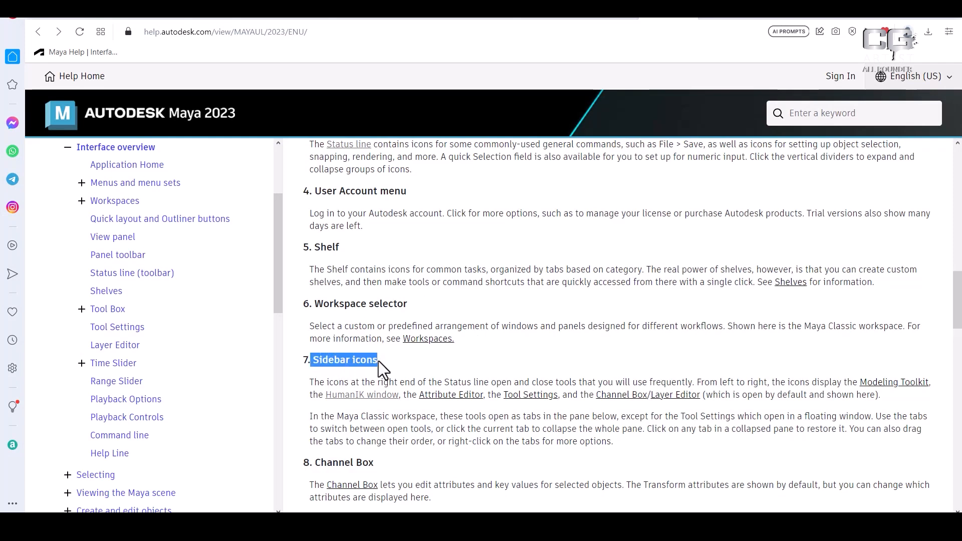
scroll(384, 376, down, 1)
click(317, 400)
drag(317, 401, 381, 406)
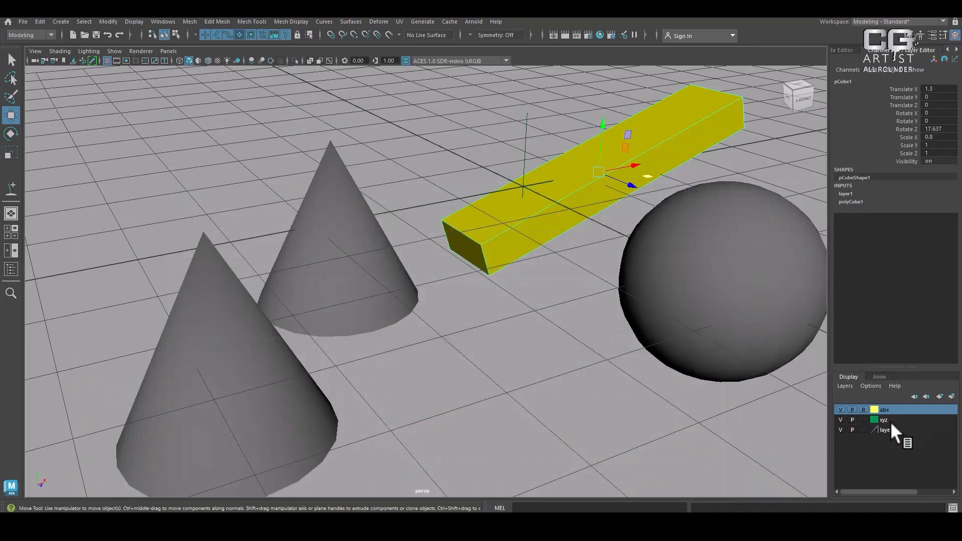
Select the sphere and set its Height Baseline to -0.9 and Radius to 0.57 in its construction inputs
click(680, 292)
alt+middle_drag(680, 292, 621, 289)
click(853, 195)
click(901, 201)
middle_drag(902, 201, 626, 316)
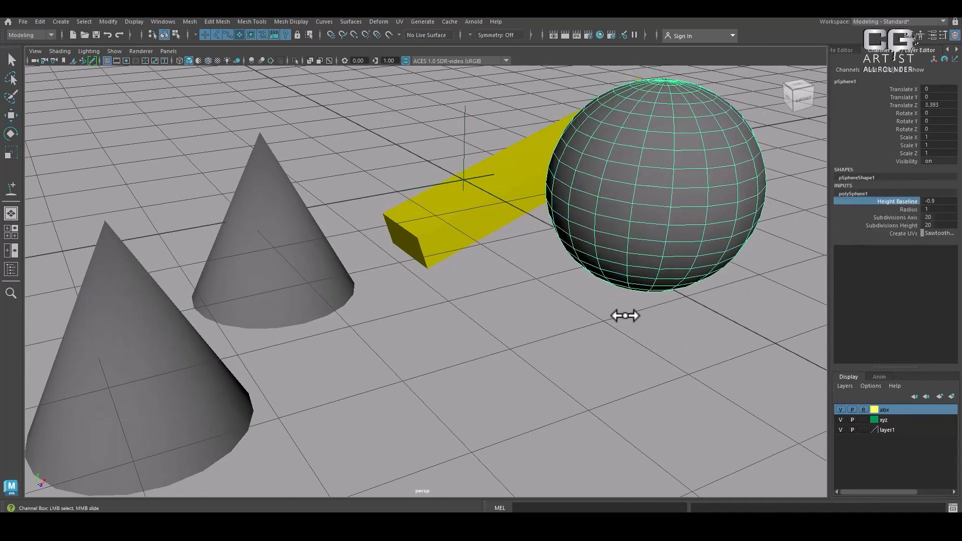
click(908, 210)
mouse_move(562, 361)
middle_down()
mouse_move(579, 345)
mouse_move(533, 359)
mouse_move(553, 360)
middle_up()
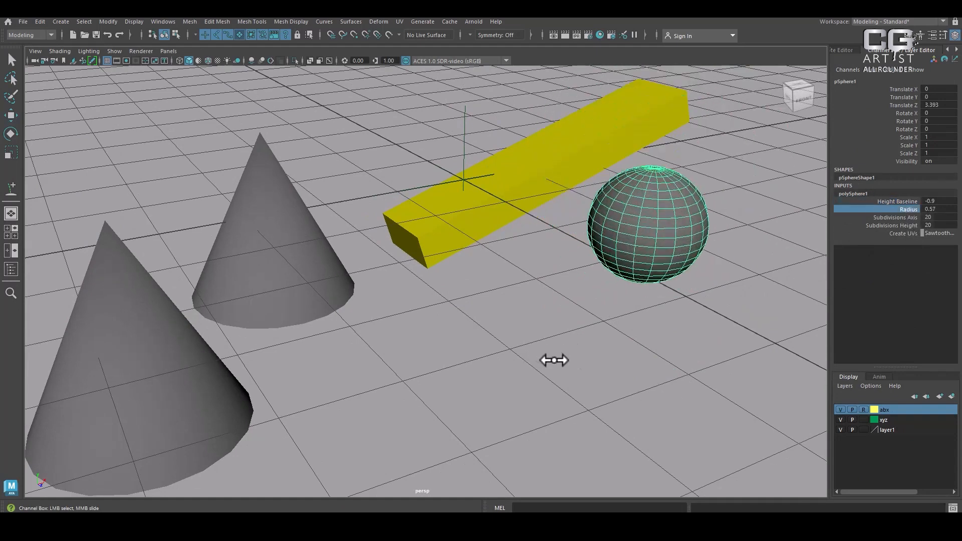
Reduce the sphere's Subdivisions Axis and Subdivisions Height to 11 each
click(903, 218)
middle_drag(697, 320, 662, 320)
click(897, 226)
middle_drag(741, 302, 695, 301)
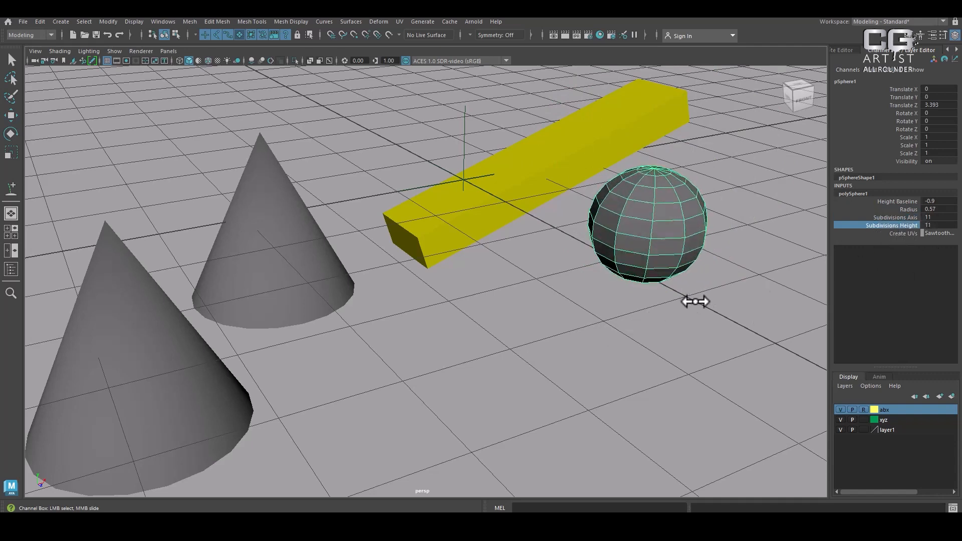
Raise the sphere's Subdivisions Axis to about 28 and lower its Subdivisions Height further
click(900, 218)
middle_drag(740, 277, 816, 284)
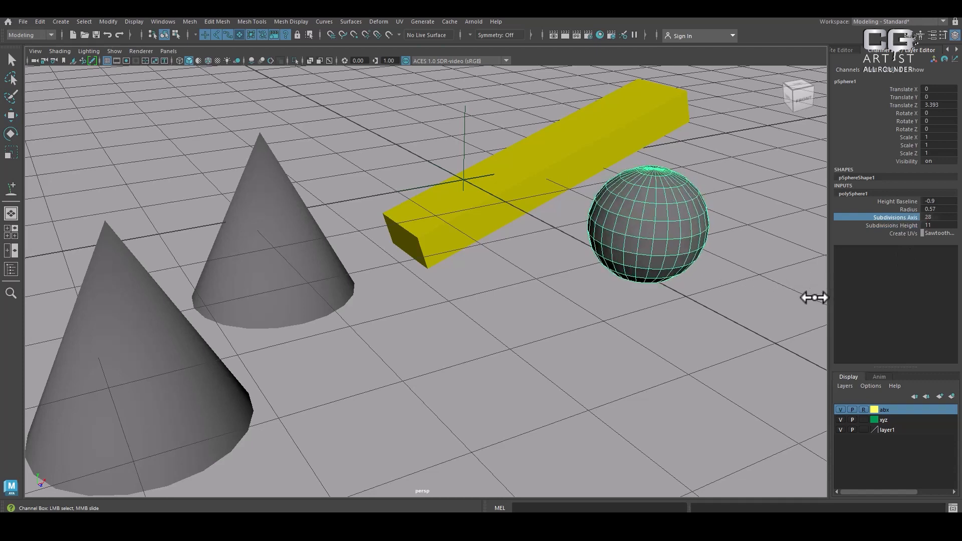
click(889, 226)
middle_drag(758, 298, 741, 308)
Select the front cone on the xyz layer and set its construction Height to 2.5, keeping the Radius at 1
click(406, 248)
drag(317, 237, 302, 335)
drag(236, 290, 341, 388)
alt+middle_drag(496, 371, 585, 349)
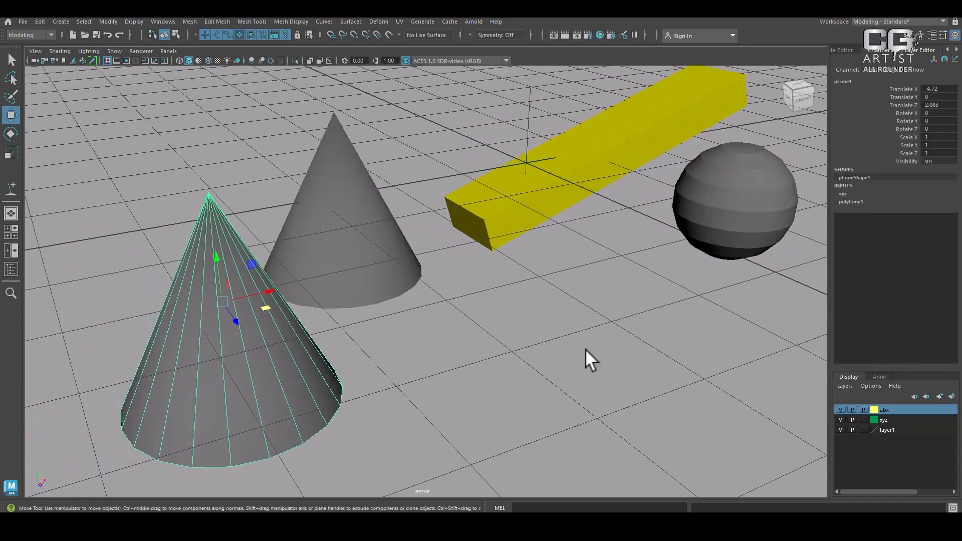
click(850, 201)
click(908, 217)
middle_drag(720, 287, 749, 288)
click(908, 225)
middle_drag(805, 261, 655, 302)
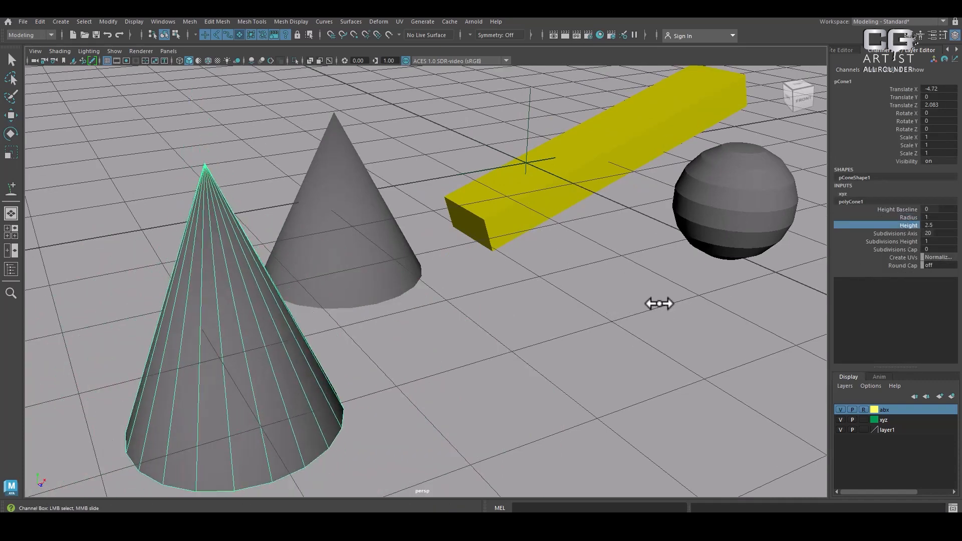
Bring back the hidden shelf and create a polygon helix primitive at the grid origin
key(space)
drag(557, 317, 503, 321)
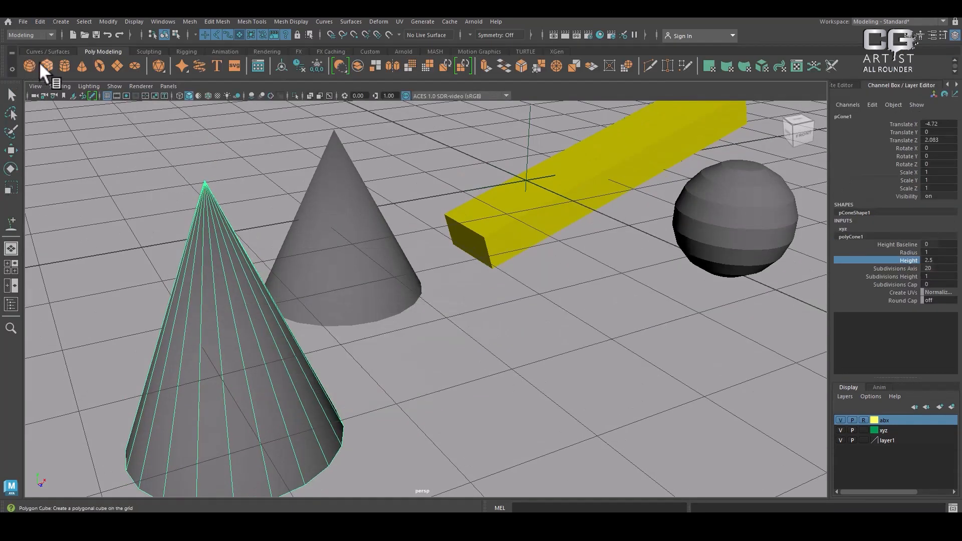
click(62, 21)
mouse_move(105, 71)
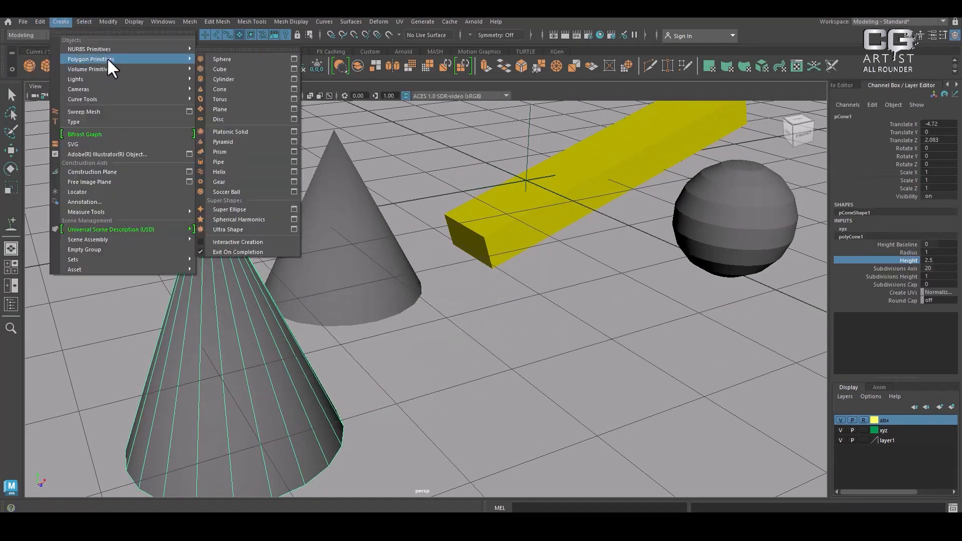
click(240, 172)
alt+right_drag(576, 280, 545, 240)
alt+drag(545, 241, 507, 226)
alt+right_drag(507, 227, 547, 286)
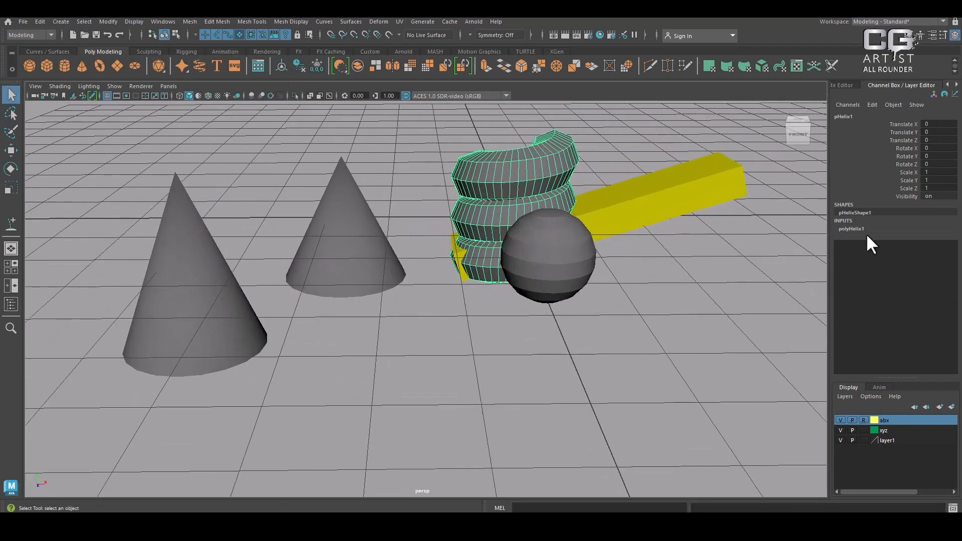
Set the helix's Coils to 2.99, Width to 1.27 and Height to 4.19 in its construction inputs
click(869, 229)
click(908, 243)
mouse_move(702, 301)
middle_down()
mouse_move(709, 286)
mouse_move(698, 291)
middle_up()
click(912, 258)
middle_drag(801, 285, 734, 245)
click(909, 251)
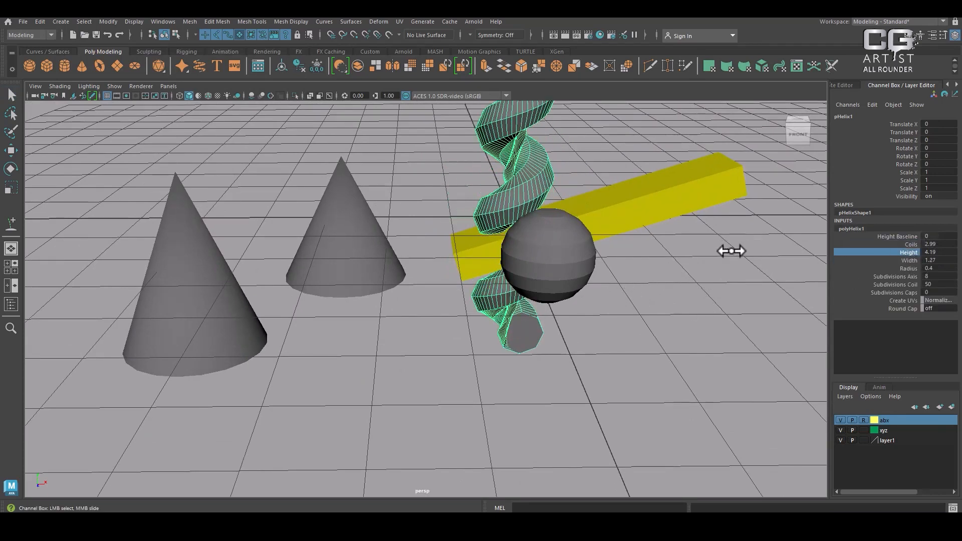
Look over the object creation commands, then hide and show the Channel Box / Layer Editor
click(60, 22)
mouse_move(81, 49)
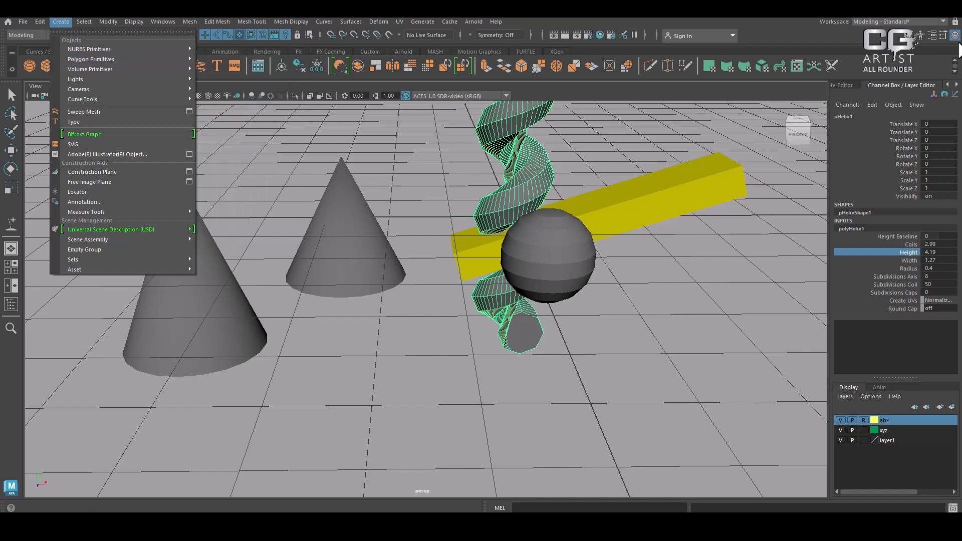
click(956, 37)
click(955, 37)
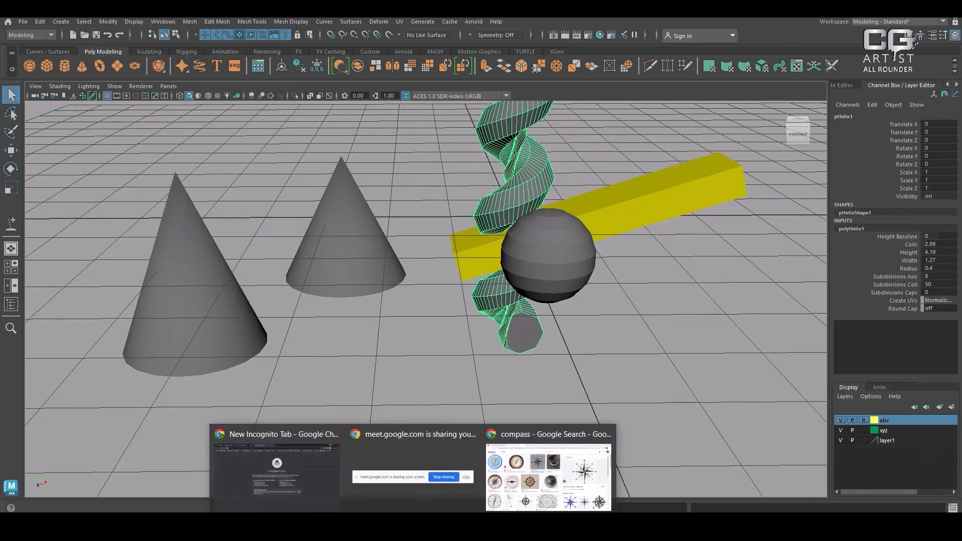
Switch to the Maya help page in the browser, highlight the Layer Editor and View panel headings and read their sections
click(389, 526)
scroll(365, 354, down, 1)
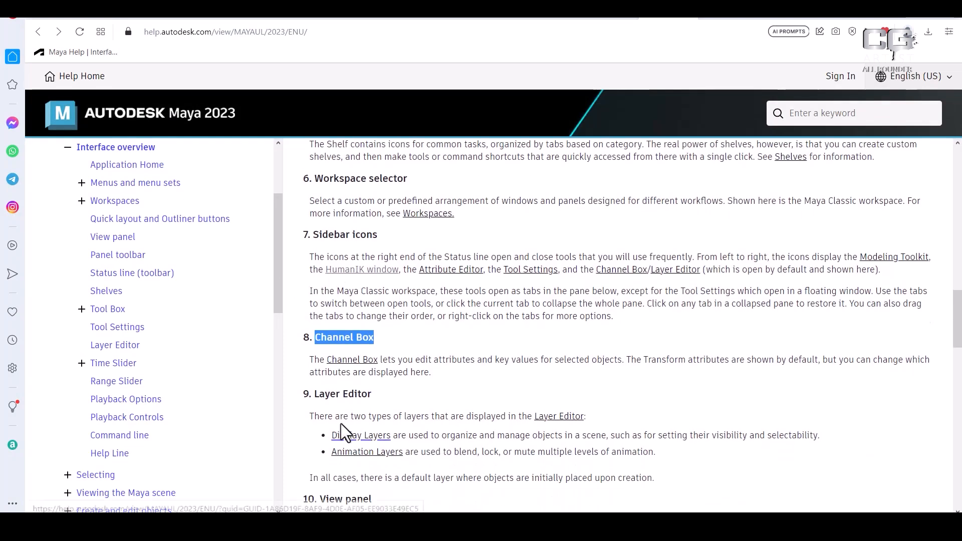
drag(317, 396, 363, 396)
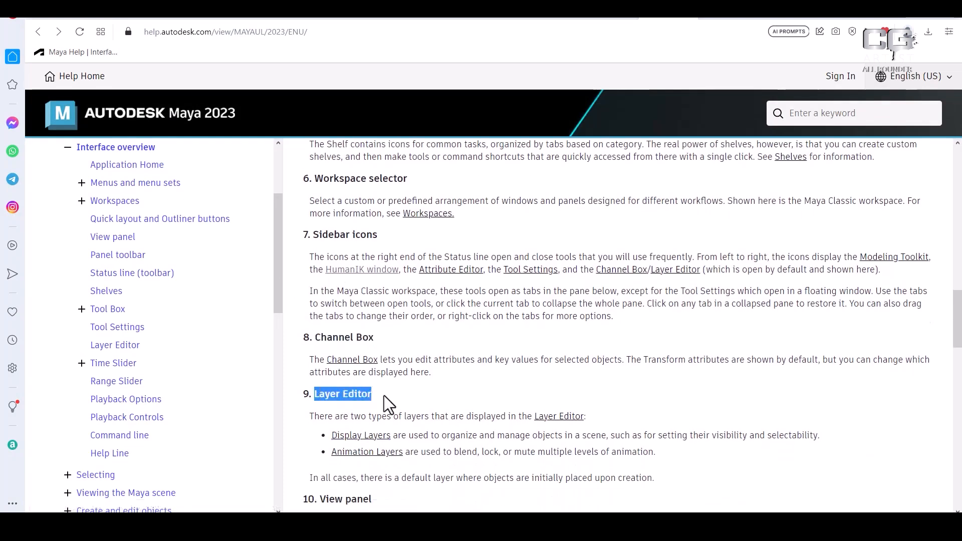
scroll(402, 389, down, 1)
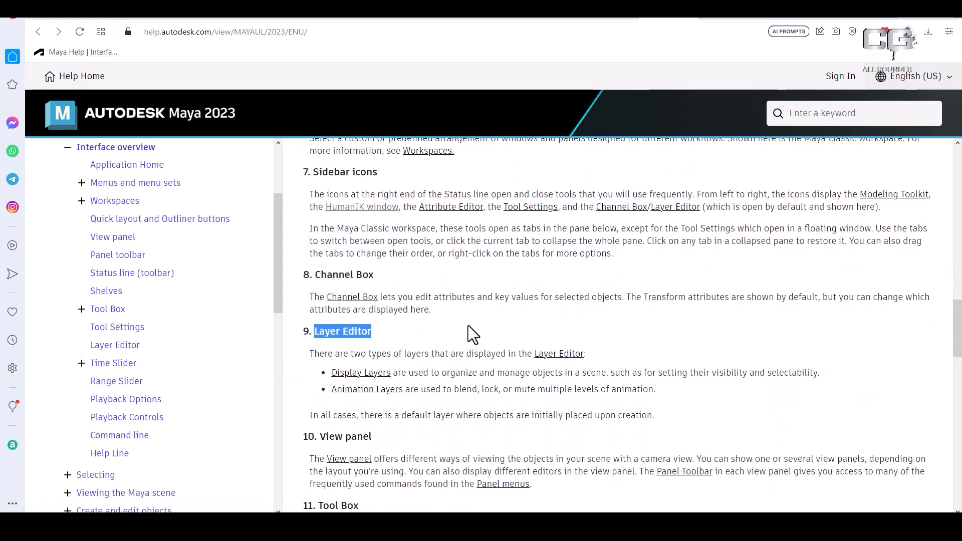
scroll(383, 425, down, 2)
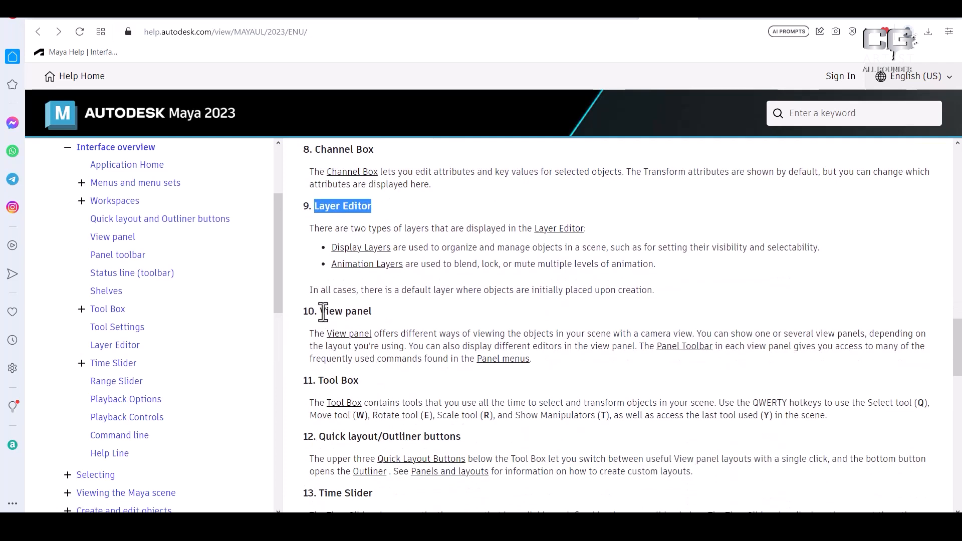
drag(318, 311, 373, 311)
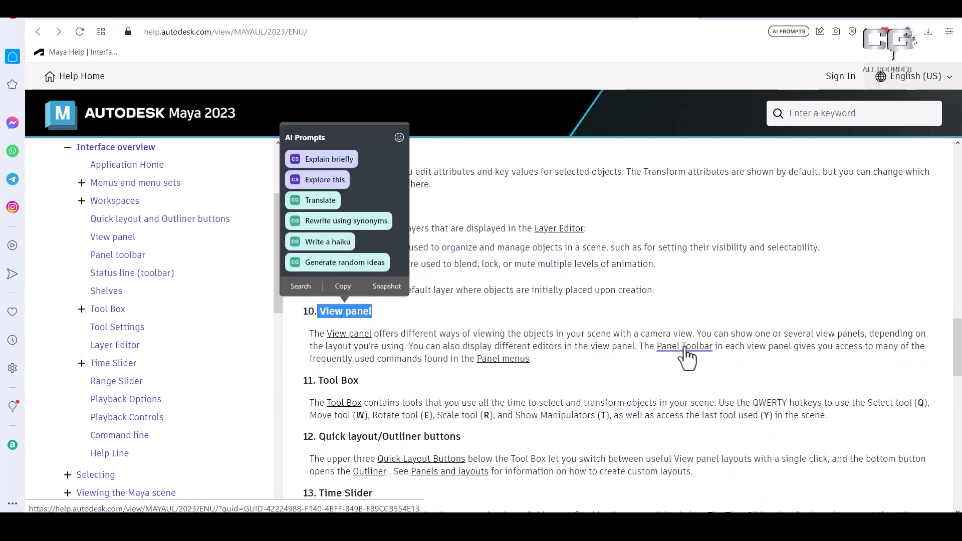
scroll(685, 338, up, 10)
scroll(740, 353, up, 3)
scroll(741, 342, down, 2)
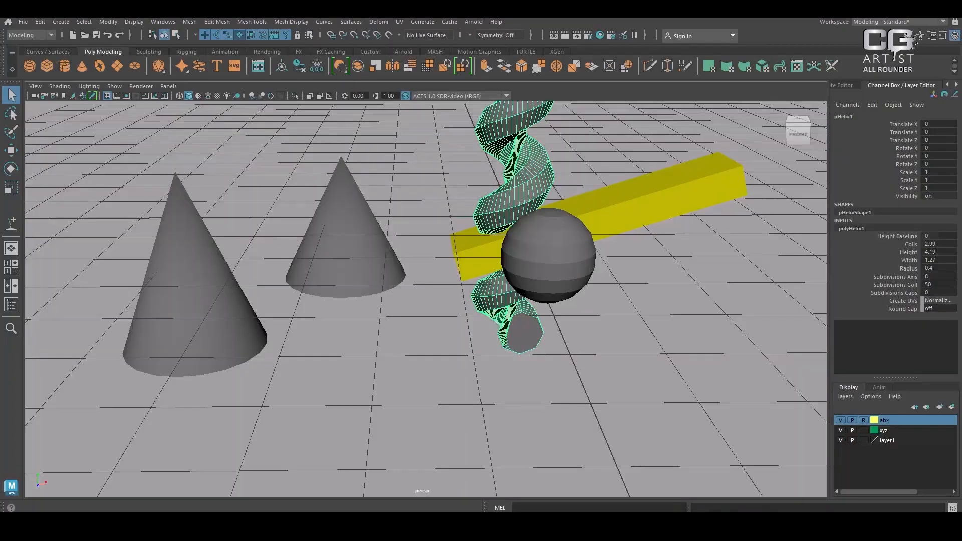
Switch back to Maya, change to the four-view layout and maximize the perspective view
click(226, 161)
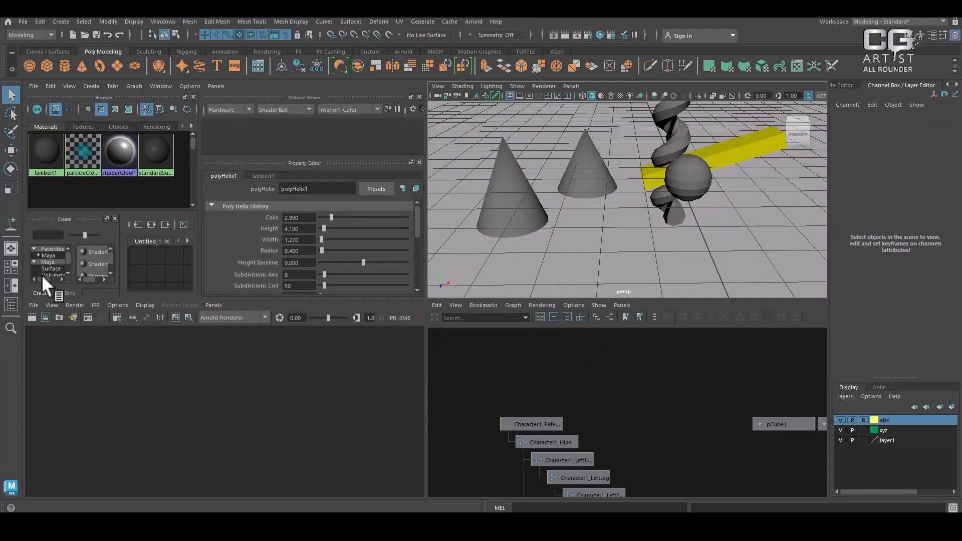
click(8, 265)
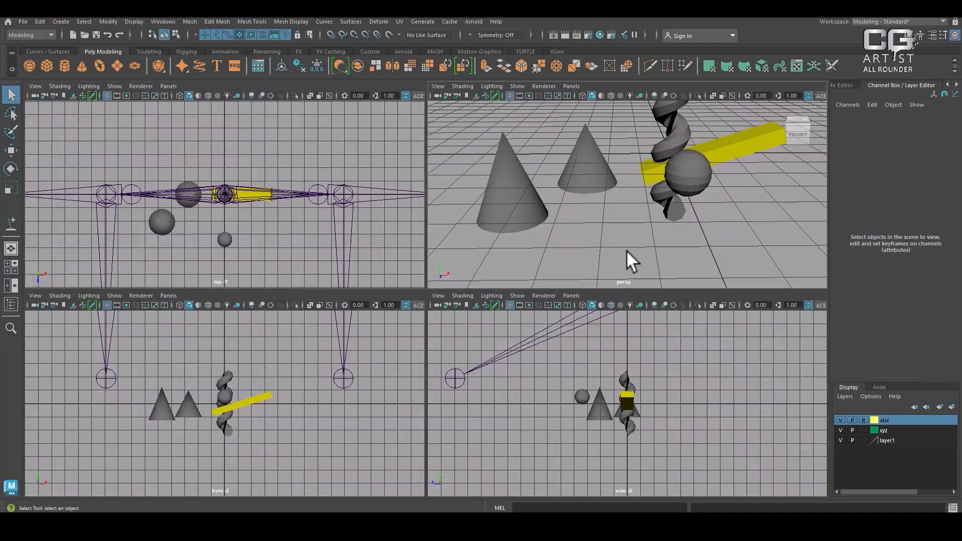
key(space)
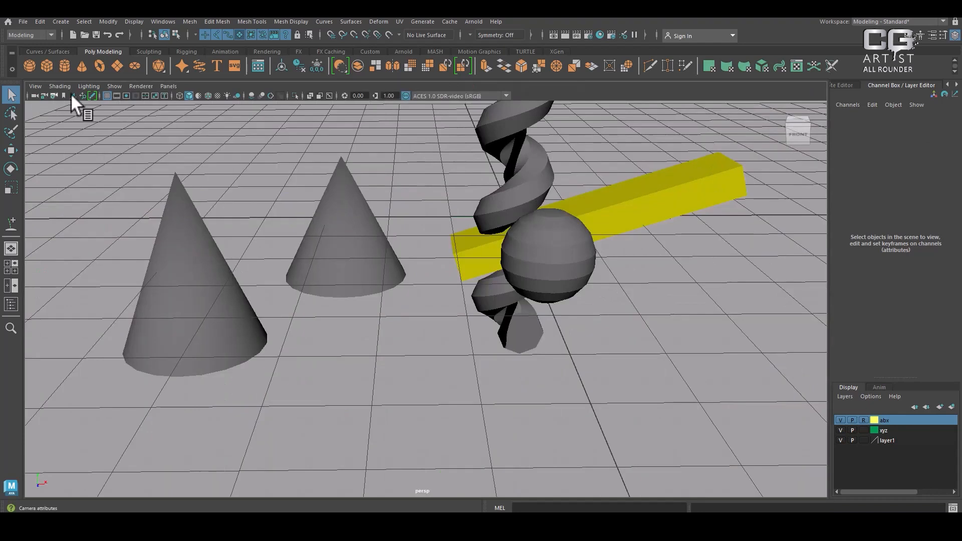
alt+drag(387, 205, 361, 235)
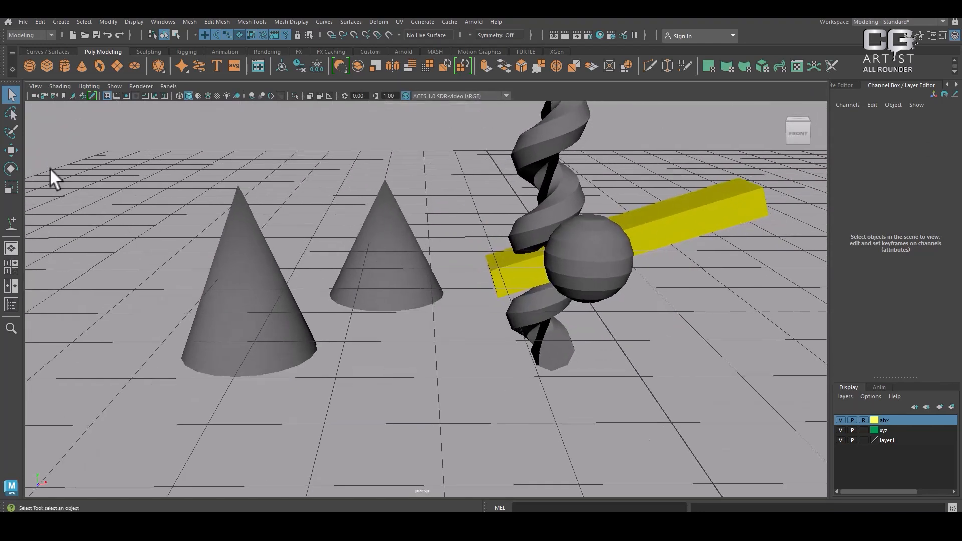
Select the perspective view's camera and try out the camera lock
click(34, 96)
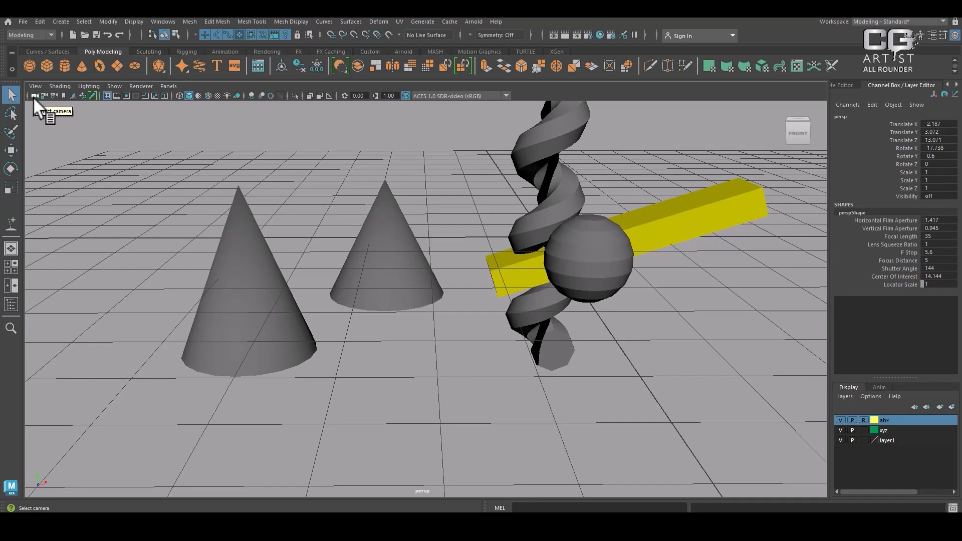
click(42, 95)
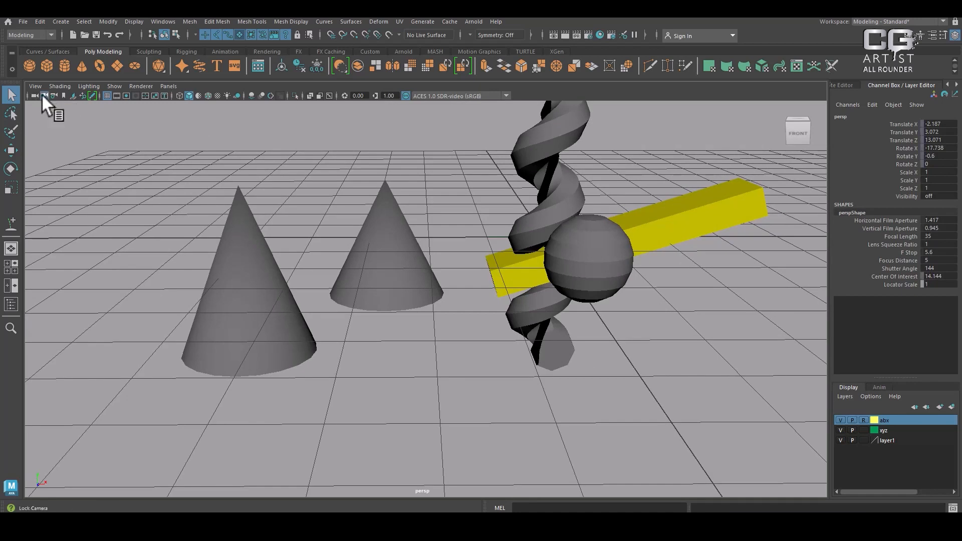
alt+drag(409, 222, 473, 175)
Open the perspective camera's attributes, highlight its Focal Length value and deselect the camera
click(51, 94)
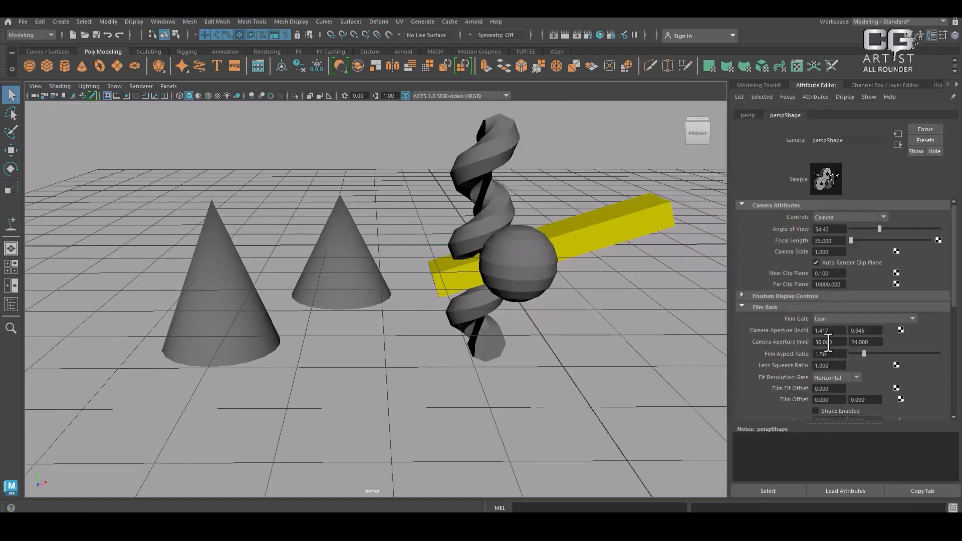
double_click(830, 240)
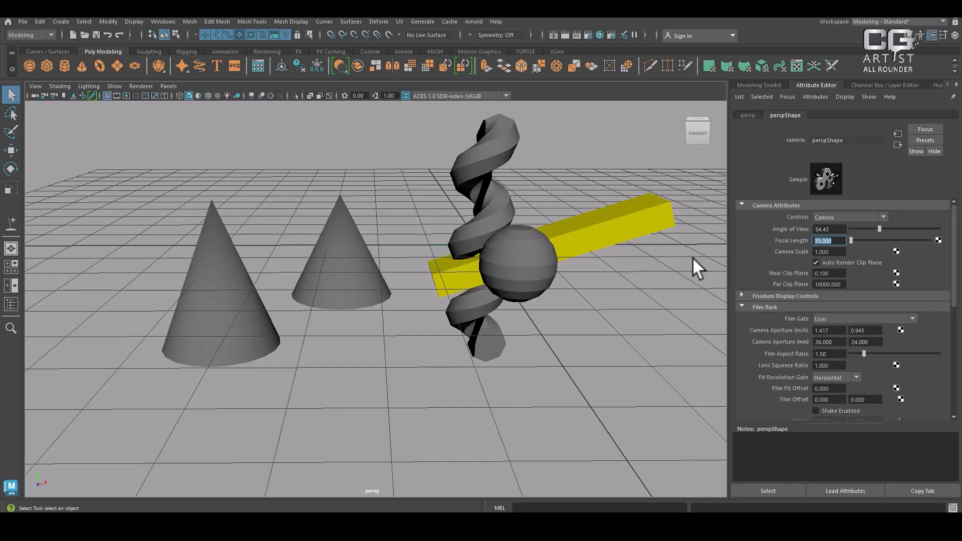
click(141, 198)
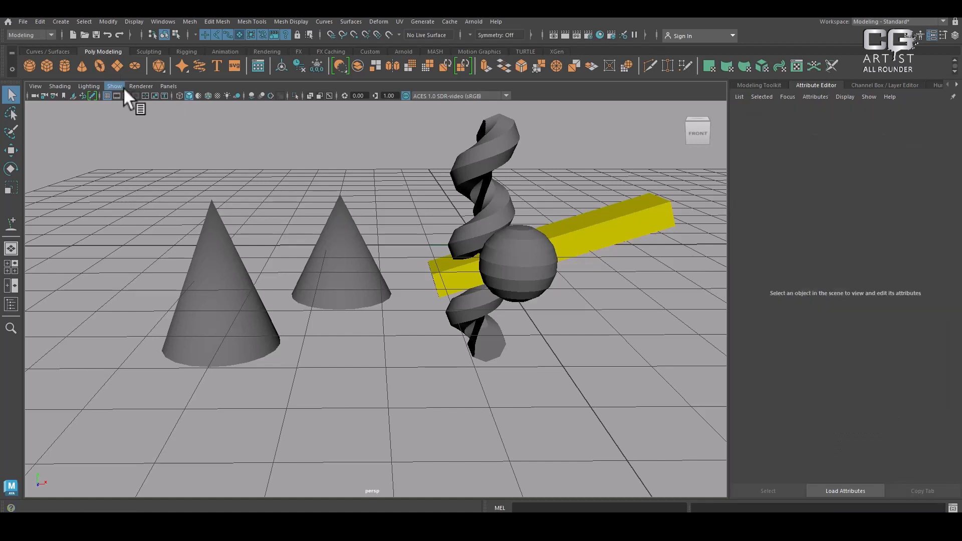
Toggle the resolution gate and gate mask repeatedly in the perspective view, leaving both on
click(125, 95)
click(125, 95)
click(125, 95)
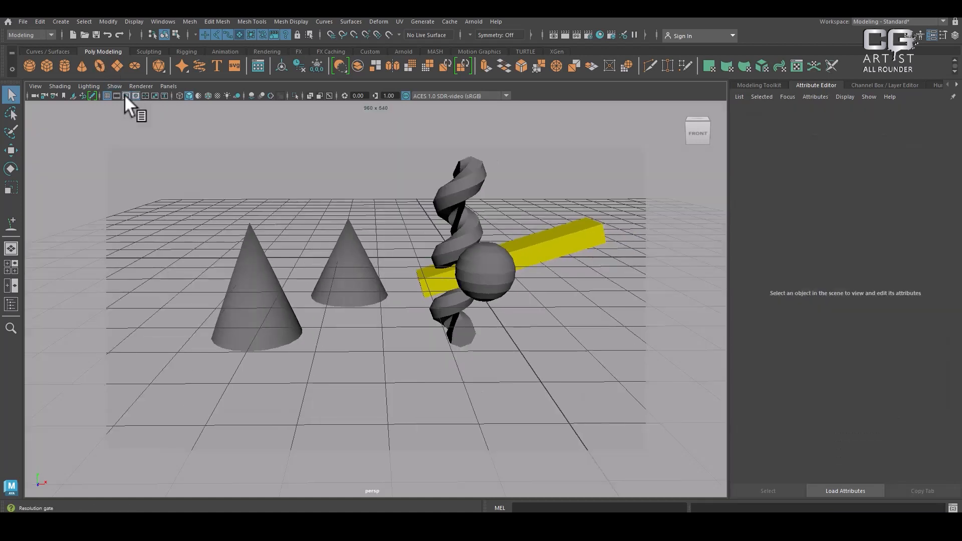
click(135, 94)
click(135, 94)
click(135, 94)
click(135, 95)
click(135, 94)
click(135, 95)
click(125, 94)
click(125, 94)
click(135, 94)
click(135, 94)
Frame the sphere and helix inside the gate, render with Arnold, re-render with Maya Software and close the render window
alt+right_drag(266, 261, 480, 362)
alt+middle_drag(480, 361, 371, 339)
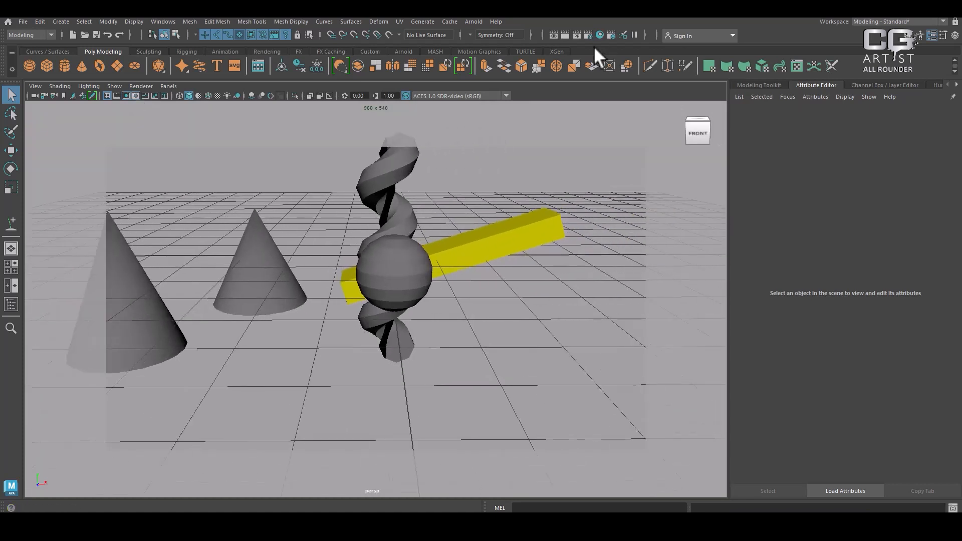
click(564, 35)
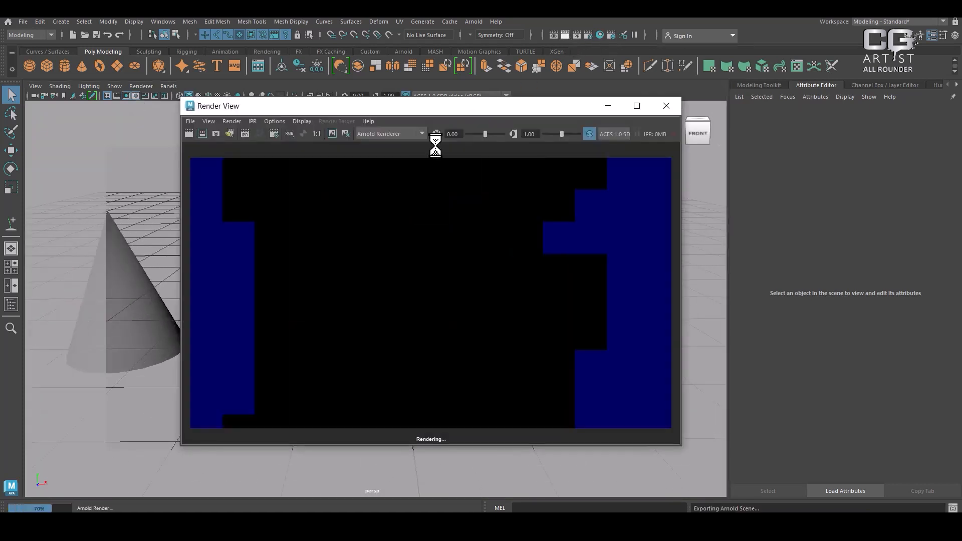
click(397, 133)
click(394, 146)
click(189, 134)
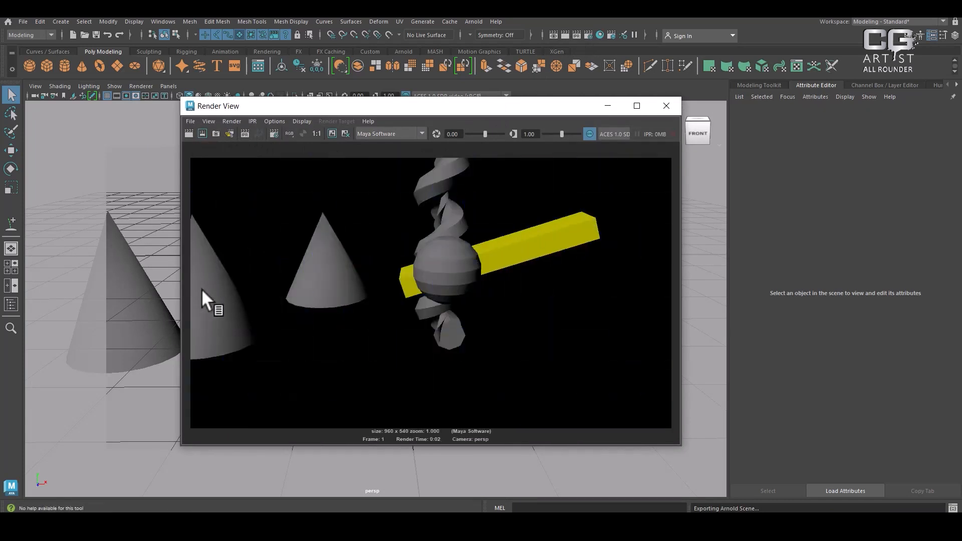
click(666, 106)
Turn off the resolution gate and gate mask and pull the perspective view back to show all objects
click(126, 95)
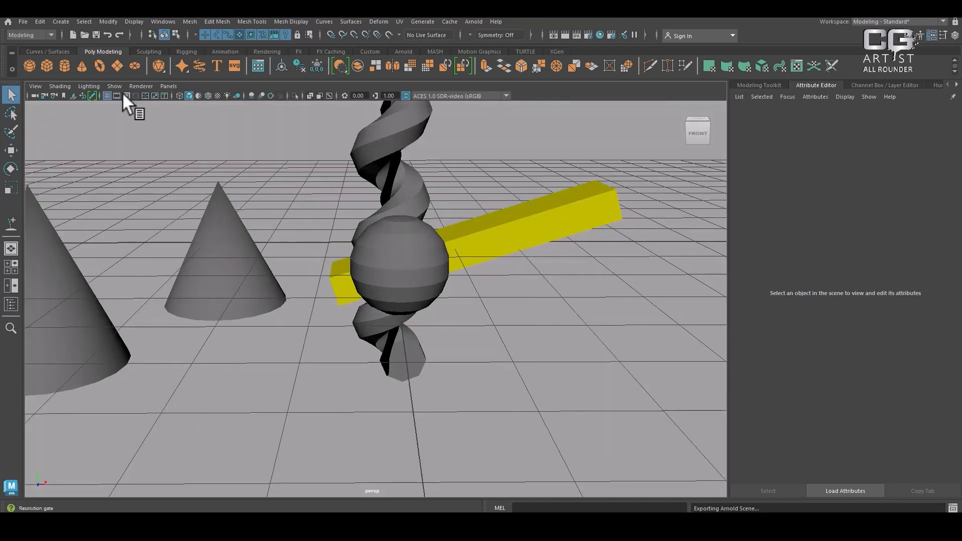
click(135, 95)
click(135, 96)
click(126, 95)
scroll(219, 176, down, 5)
alt+middle_drag(219, 176, 264, 180)
scroll(264, 181, up, 2)
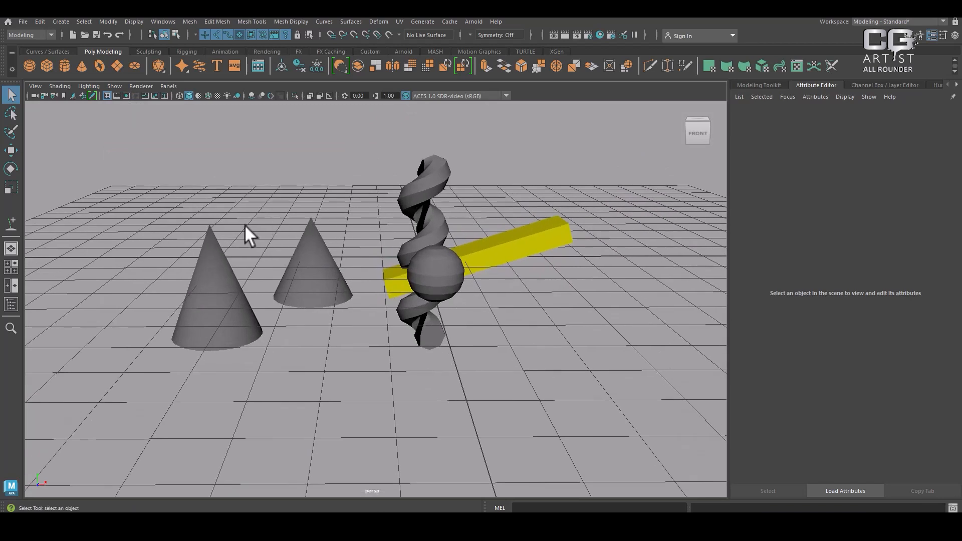
Show the field chart over the perspective view, lower the viewing angle on the objects, and hide the chart again
click(143, 94)
click(144, 95)
click(145, 95)
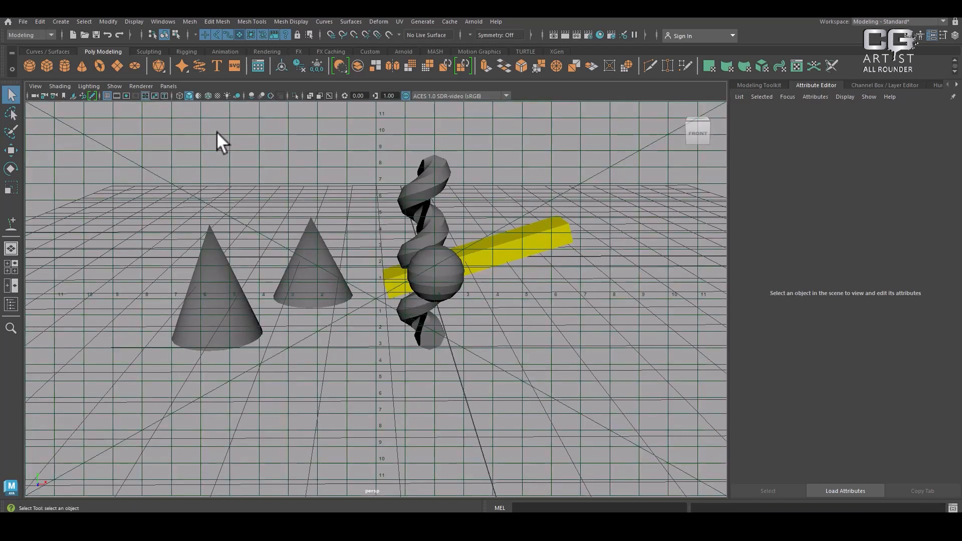
alt+drag(387, 335, 432, 295)
alt+middle_drag(433, 295, 436, 323)
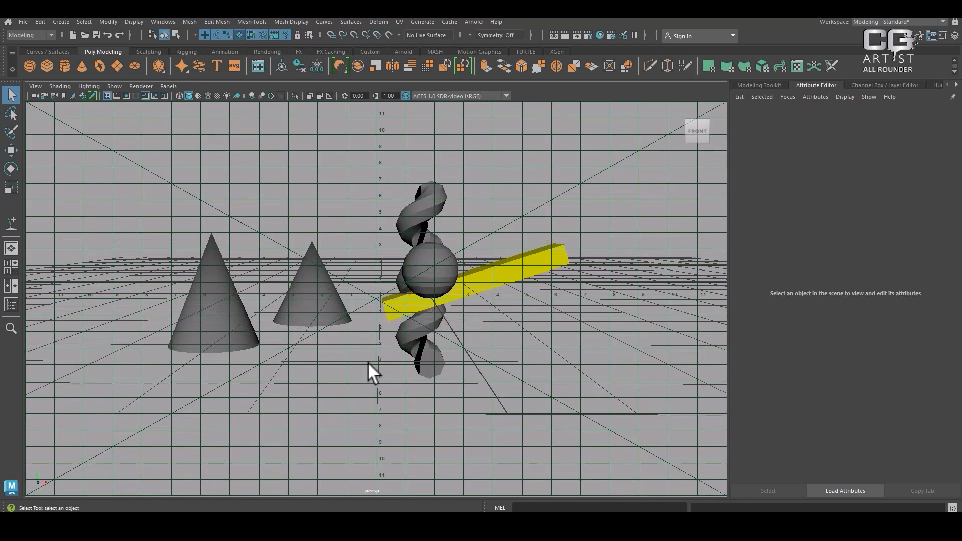
click(146, 95)
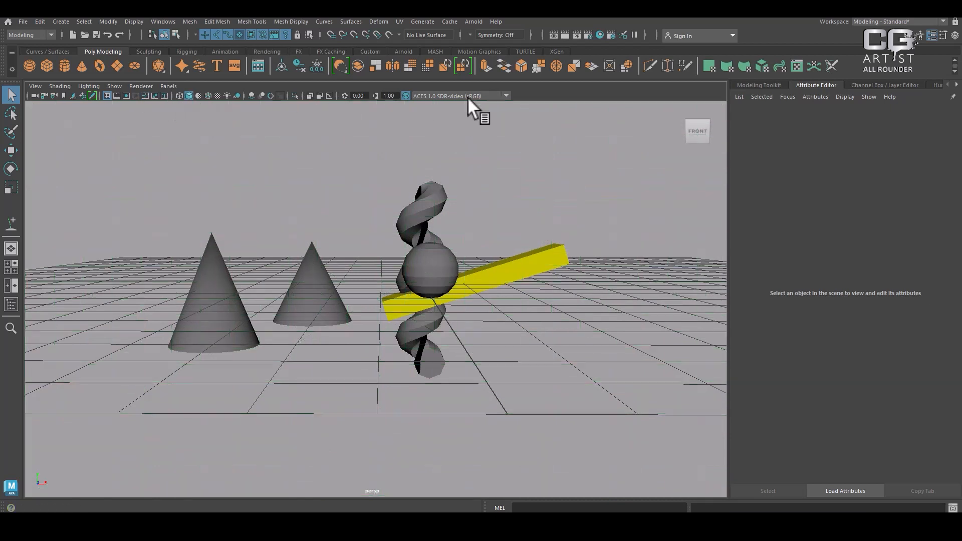
Switch the perspective view between wireframe and smooth shaded display several times, ending in smooth shading
click(185, 94)
click(185, 93)
click(185, 93)
click(186, 93)
click(179, 95)
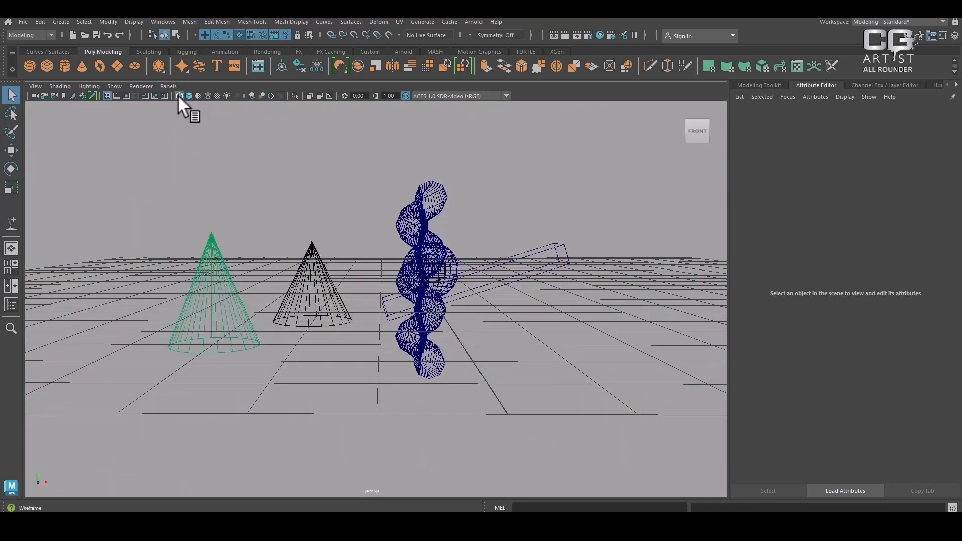
click(179, 95)
click(179, 95)
click(180, 94)
click(188, 95)
click(188, 94)
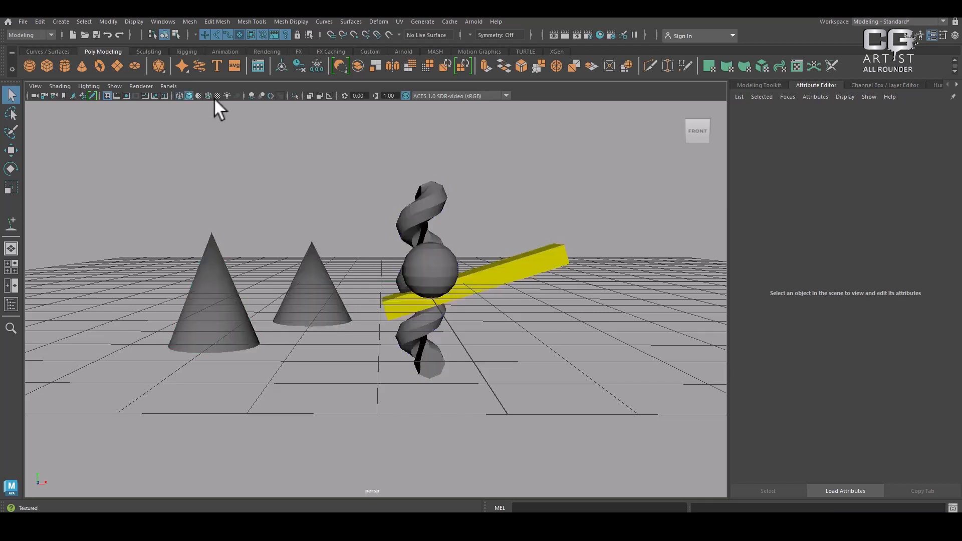
Toggle wireframe on shaded on and off for the objects in the perspective view, leaving it off
click(206, 94)
click(206, 94)
click(206, 94)
click(205, 94)
Add a directional light to the scene and set the perspective view to use all lights
click(266, 51)
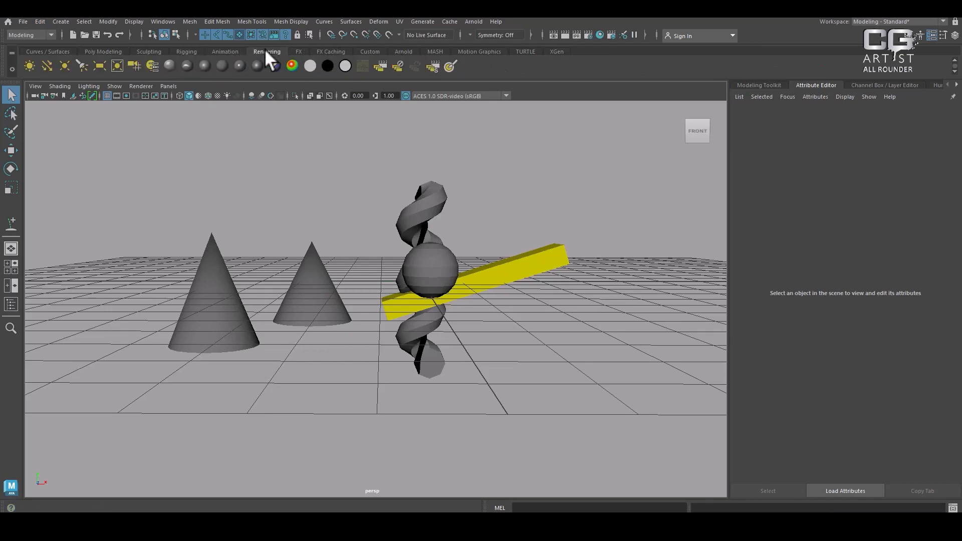
click(45, 65)
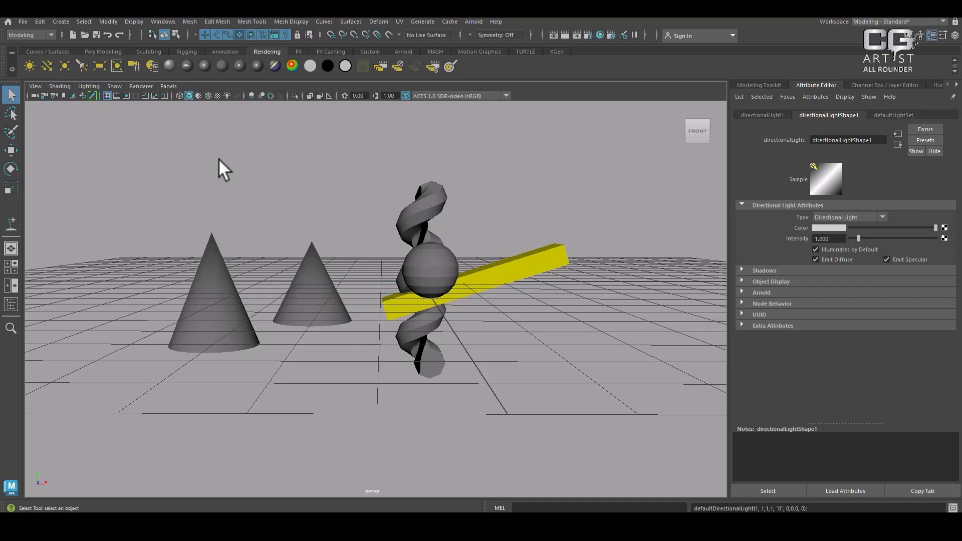
click(225, 95)
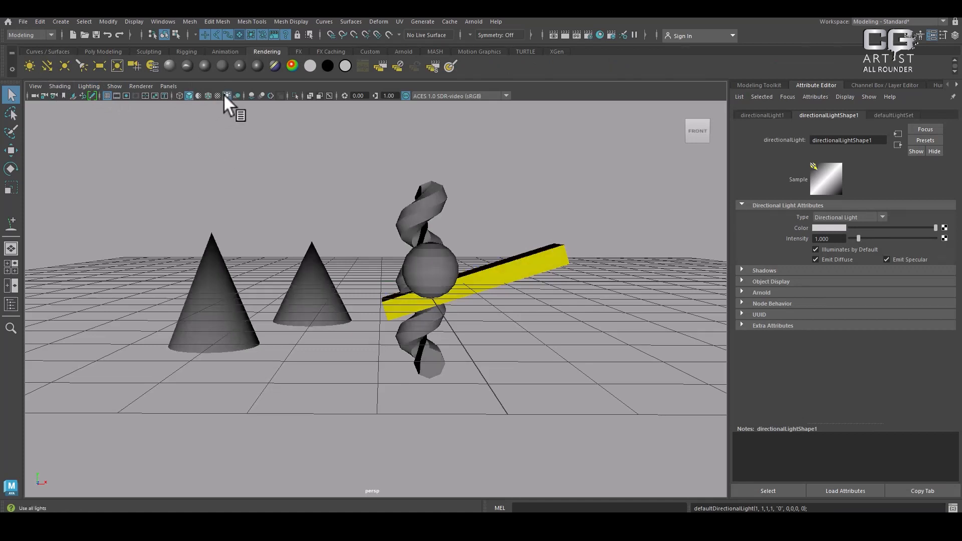